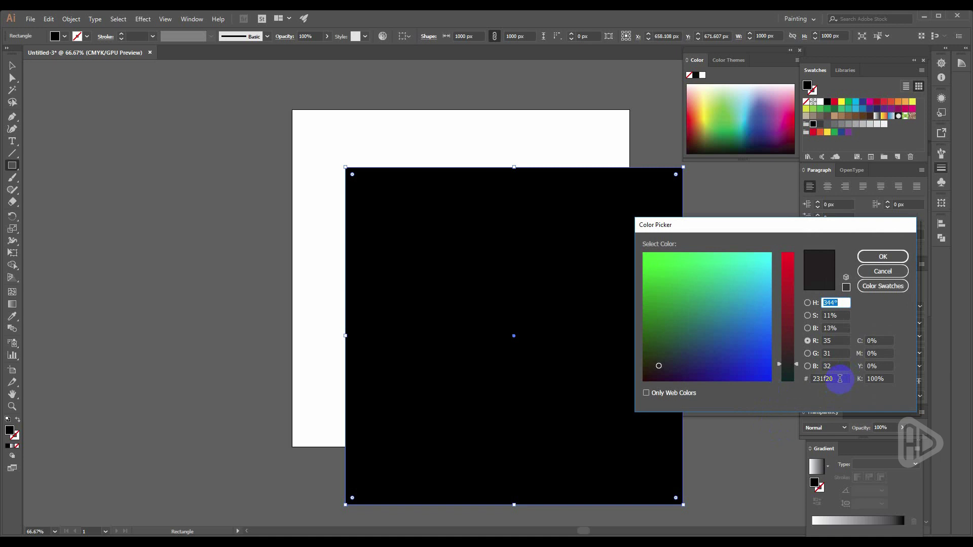
Step: Fill the square with hex colour 000000 and move it so it covers the whole artboard
{"action": "double_click", "coordinate": [840, 379]}
{"action": "type", "text": "000000"}
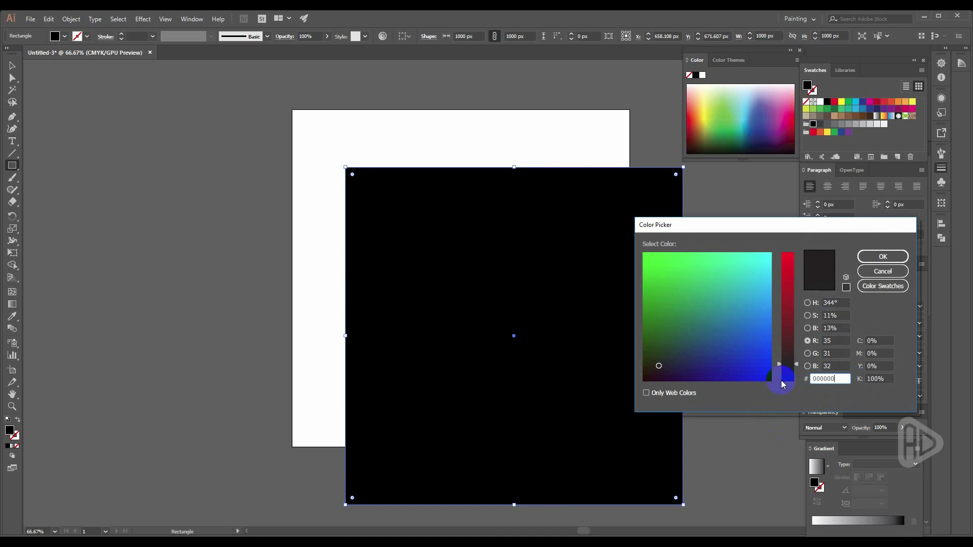
{"action": "left_click", "coordinate": [883, 257]}
{"action": "left_click", "coordinate": [14, 68]}
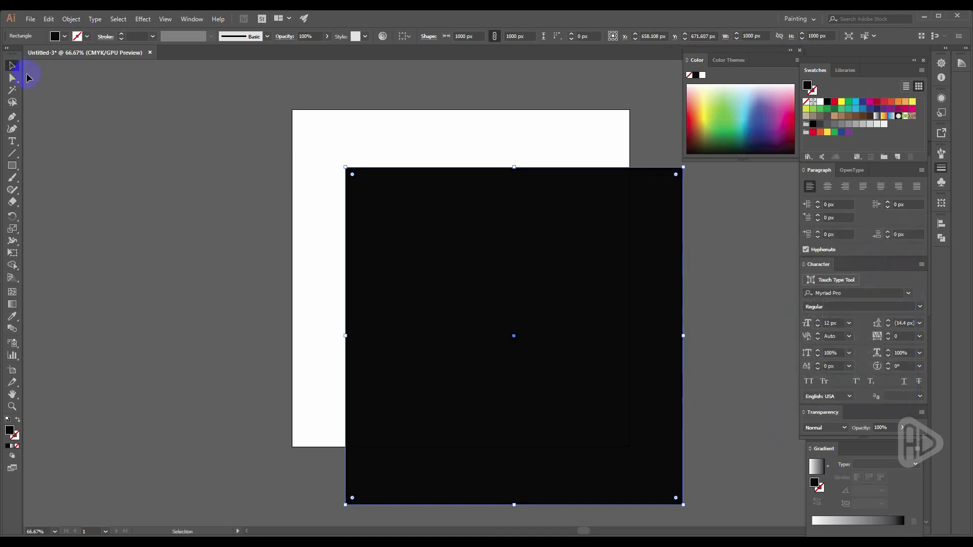
{"action": "left_click_drag", "start_coordinate": [445, 256], "coordinate": [390, 198]}
{"action": "left_click", "coordinate": [252, 189]}
Step: Lock the black background square
{"action": "left_click", "coordinate": [356, 206]}
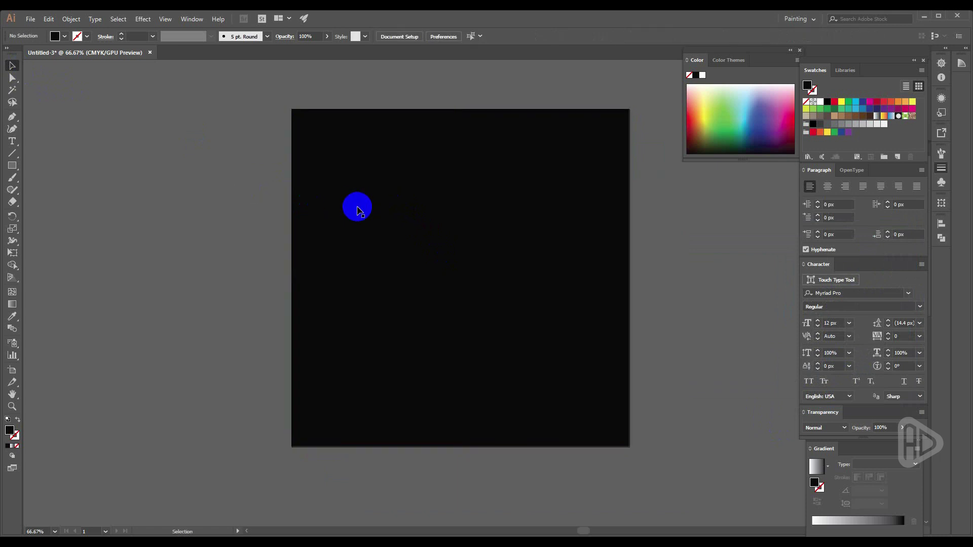
{"action": "left_click", "coordinate": [65, 20]}
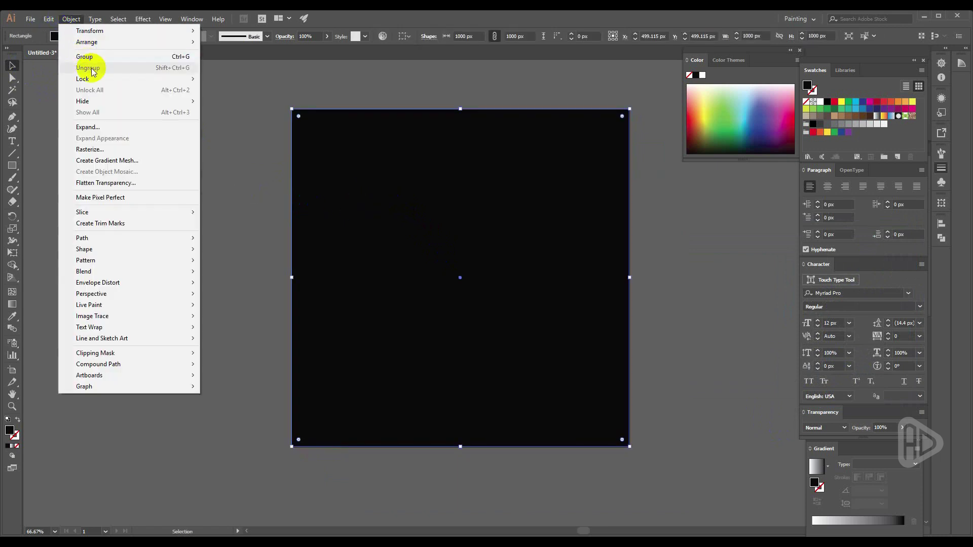
{"action": "mouse_move", "coordinate": [96, 78]}
{"action": "left_click", "coordinate": [225, 78]}
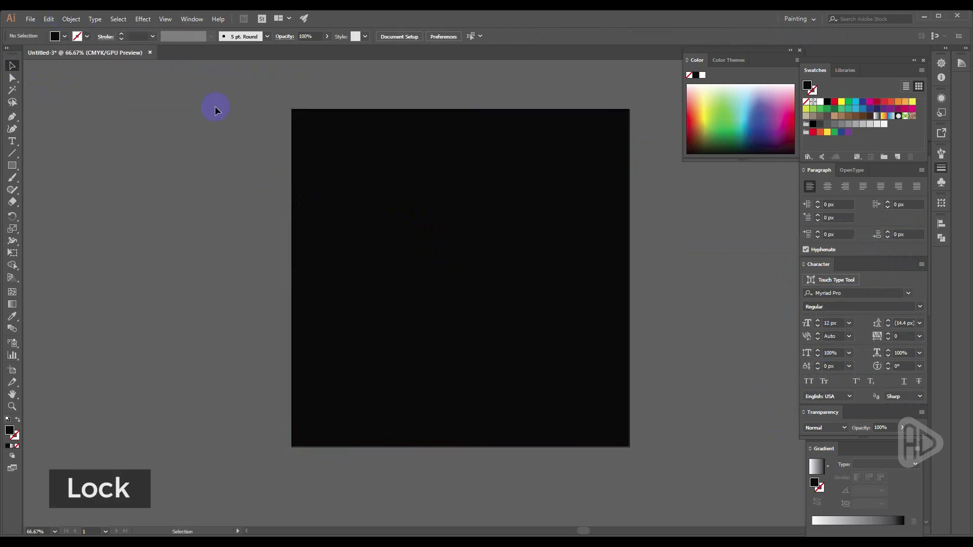
Step: Set up the Type tool with the Swis721 Blk BT Black font at 300 px
{"action": "left_click", "coordinate": [12, 143]}
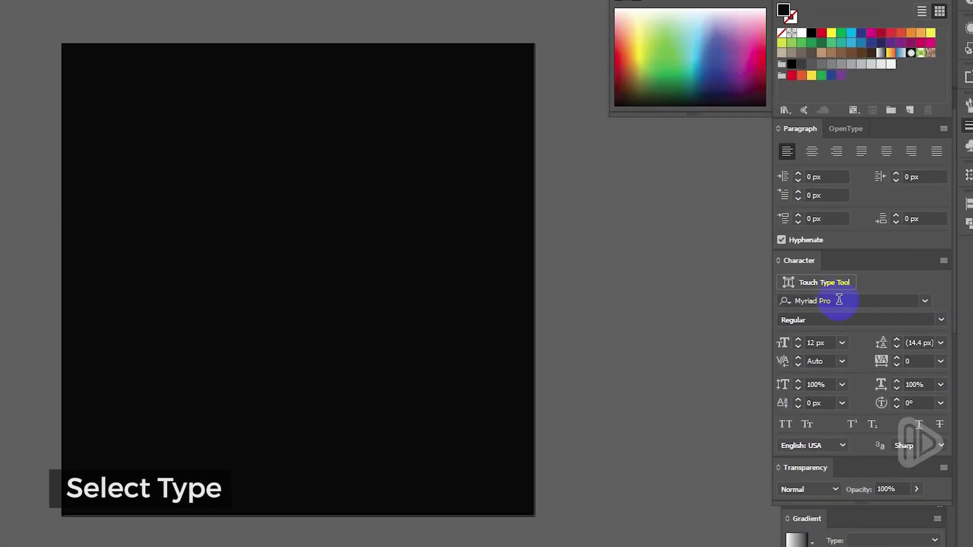
{"action": "left_click", "coordinate": [857, 294]}
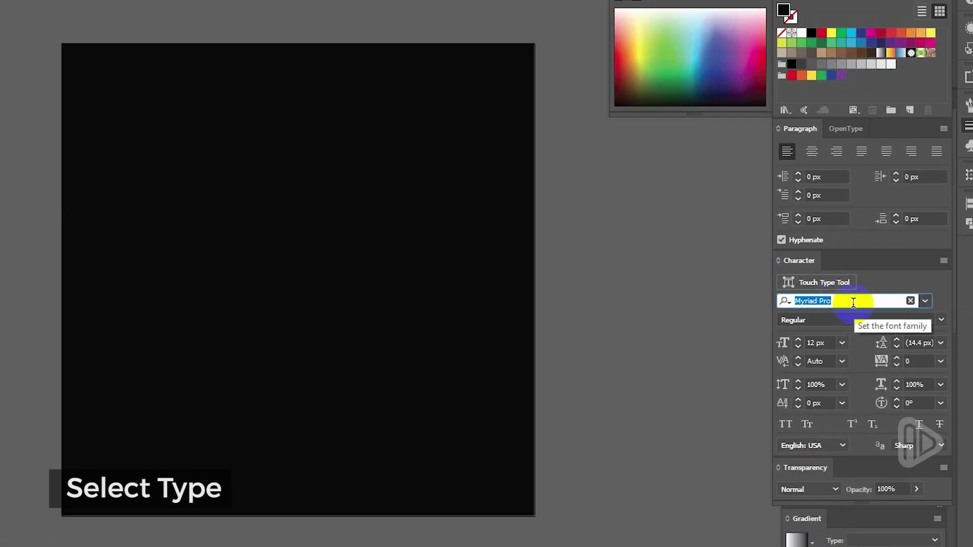
{"action": "type", "text": "sw"}
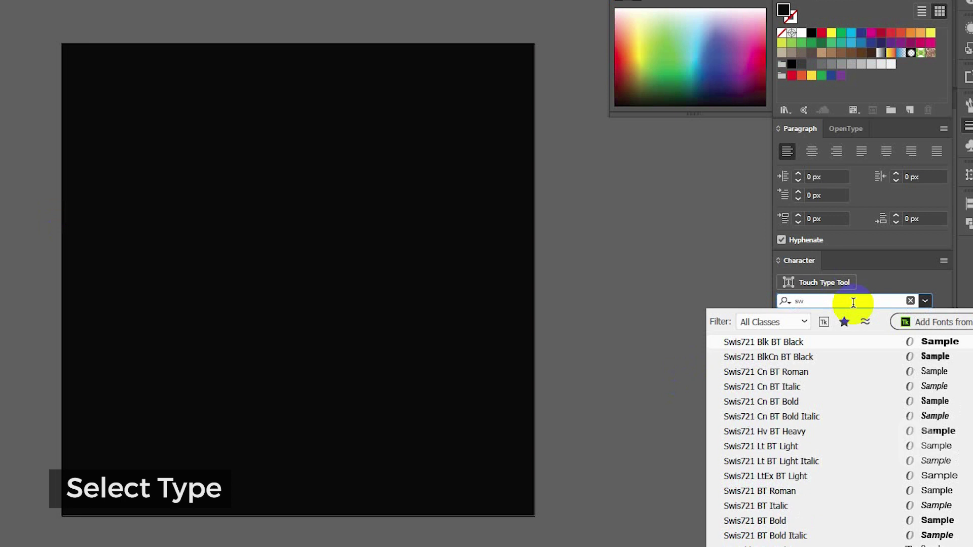
{"action": "left_click", "coordinate": [801, 343]}
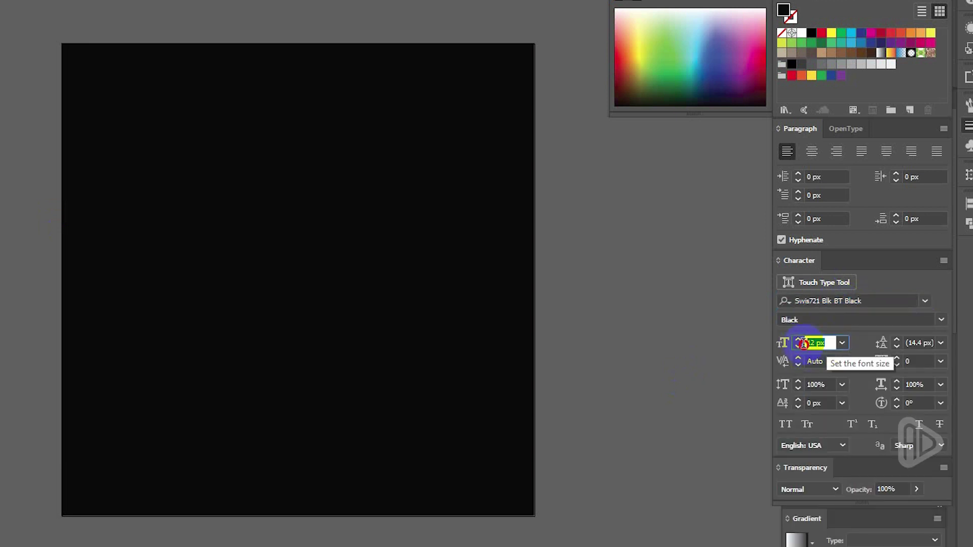
{"action": "type", "text": "30"}
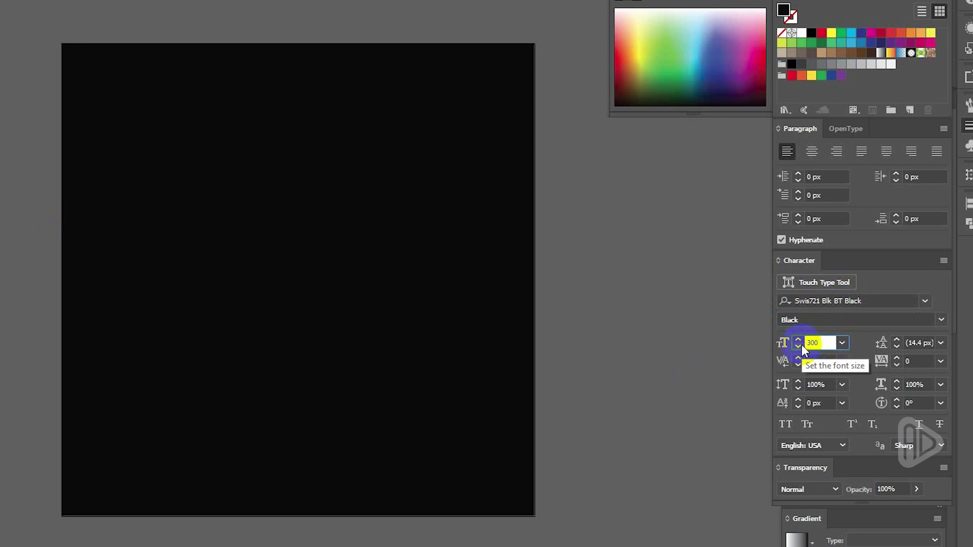
{"action": "type", "text": "0"}
{"action": "key", "text": "Return"}
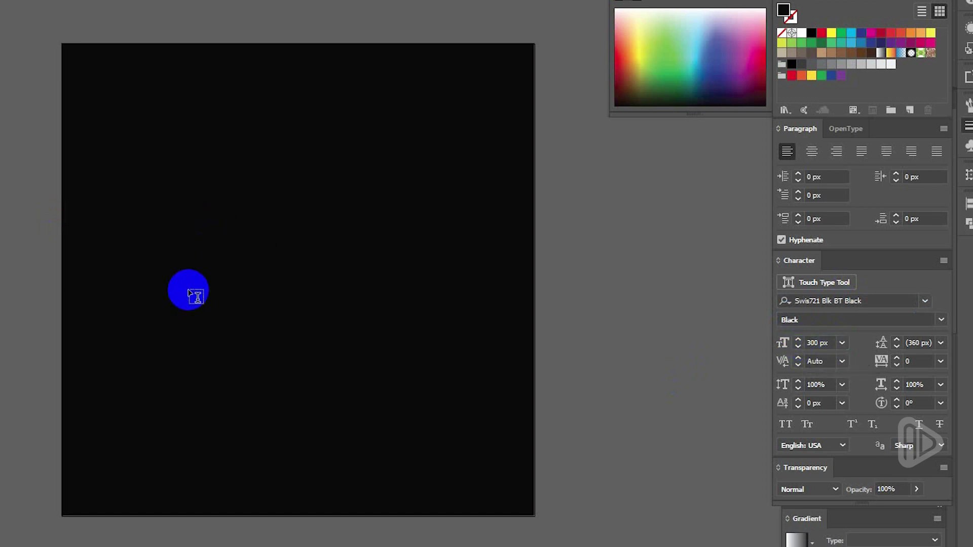
Step: Add a text object reading "POST" on the black background
{"action": "left_click", "coordinate": [197, 283]}
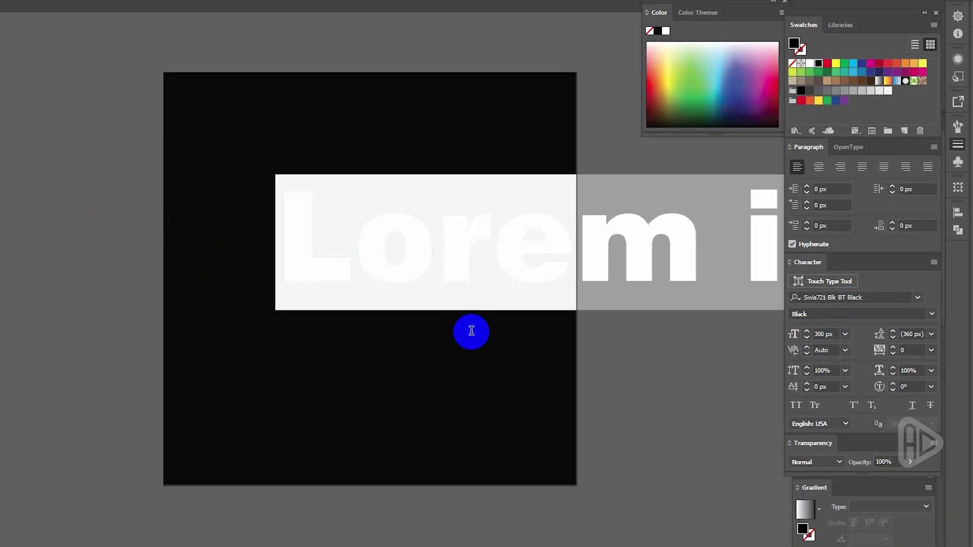
{"action": "type", "text": "POST"}
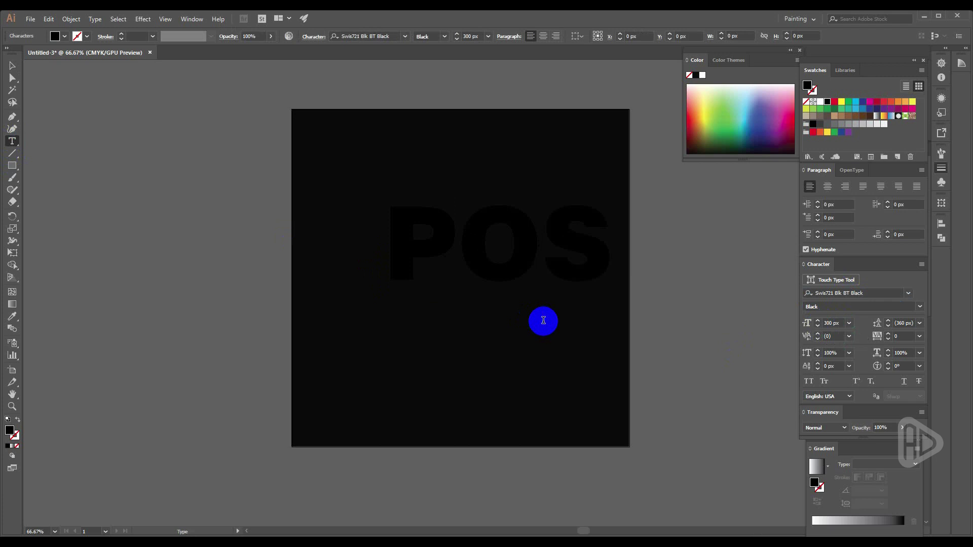
{"action": "left_click", "coordinate": [13, 65]}
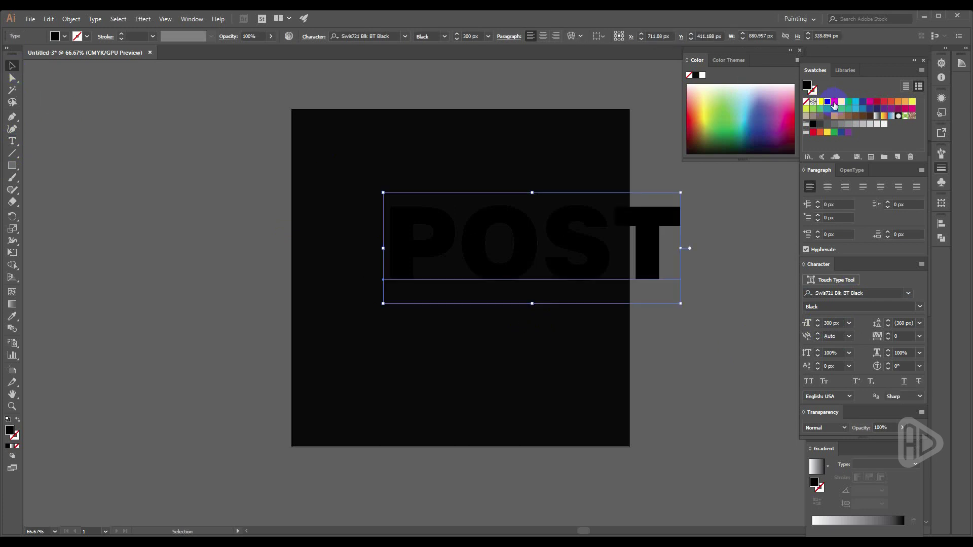
Step: Fill the "POST" text with red and move it to the centre of the artboard
{"action": "left_click", "coordinate": [835, 103]}
{"action": "left_click_drag", "start_coordinate": [578, 236], "coordinate": [507, 270]}
{"action": "left_click", "coordinate": [610, 331]}
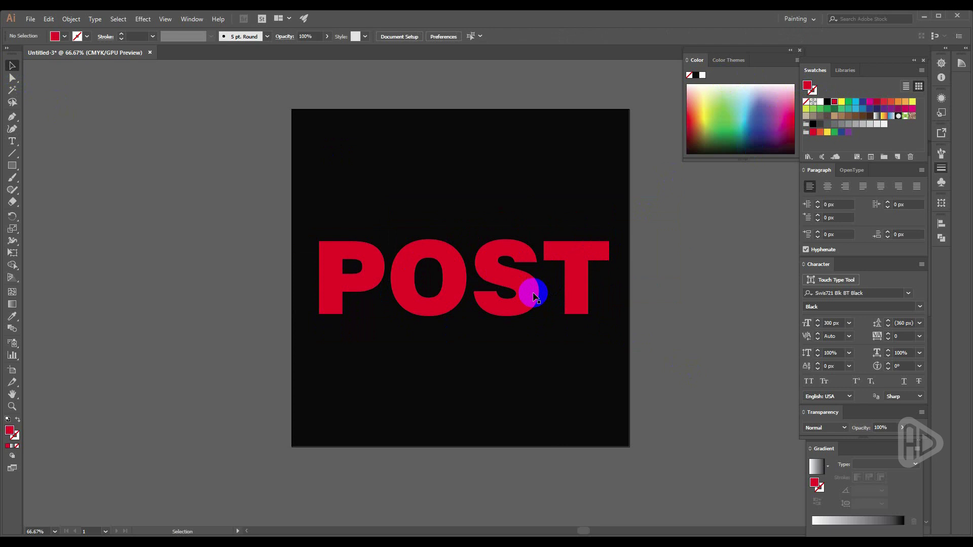
Step: Convert the red "POST" text to outlines
{"action": "left_click", "coordinate": [534, 296]}
{"action": "left_click", "coordinate": [219, 162]}
{"action": "left_click", "coordinate": [343, 248]}
{"action": "right_click", "coordinate": [344, 248]}
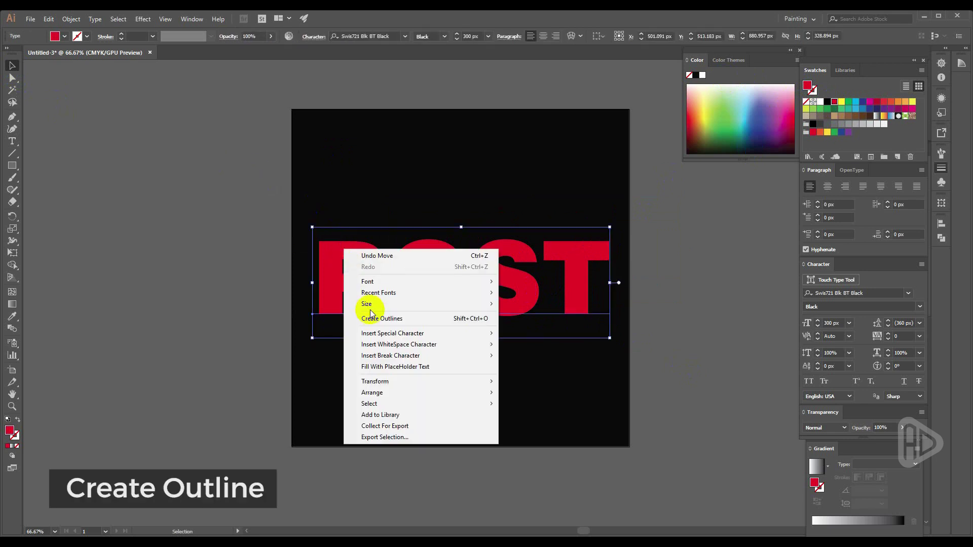
{"action": "left_click", "coordinate": [346, 317]}
{"action": "left_click", "coordinate": [239, 276]}
Step: Lock the outlined "POST" lettering
{"action": "left_click", "coordinate": [336, 250]}
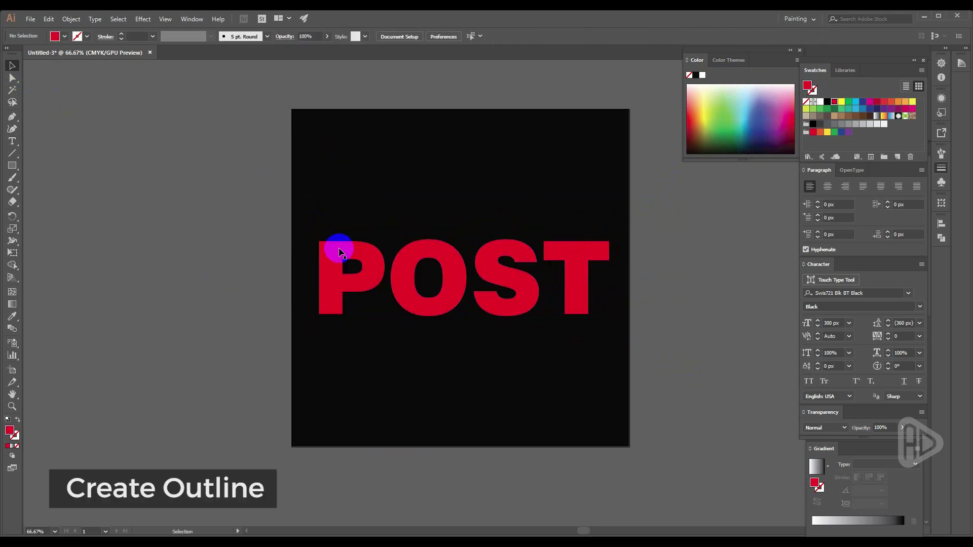
{"action": "left_click", "coordinate": [70, 19]}
{"action": "mouse_move", "coordinate": [104, 80]}
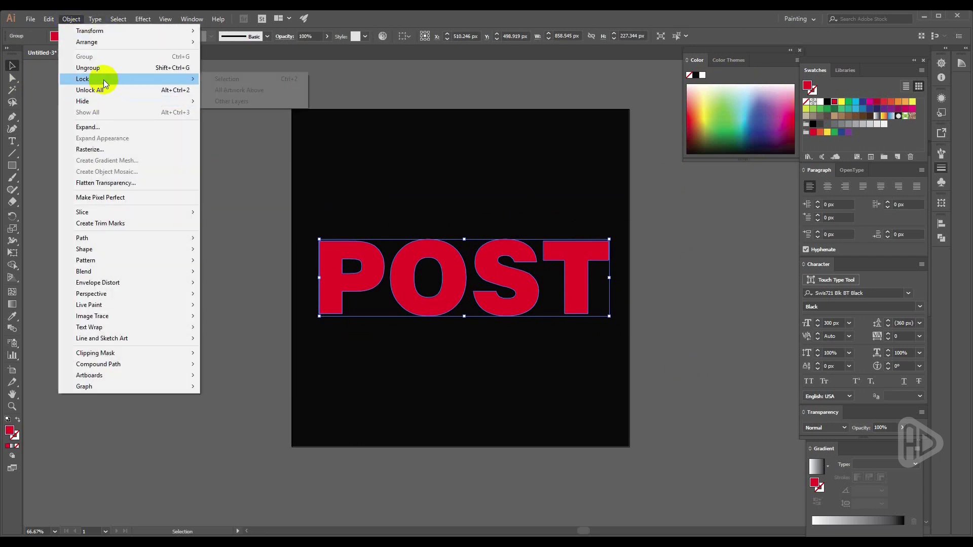
{"action": "left_click", "coordinate": [241, 83]}
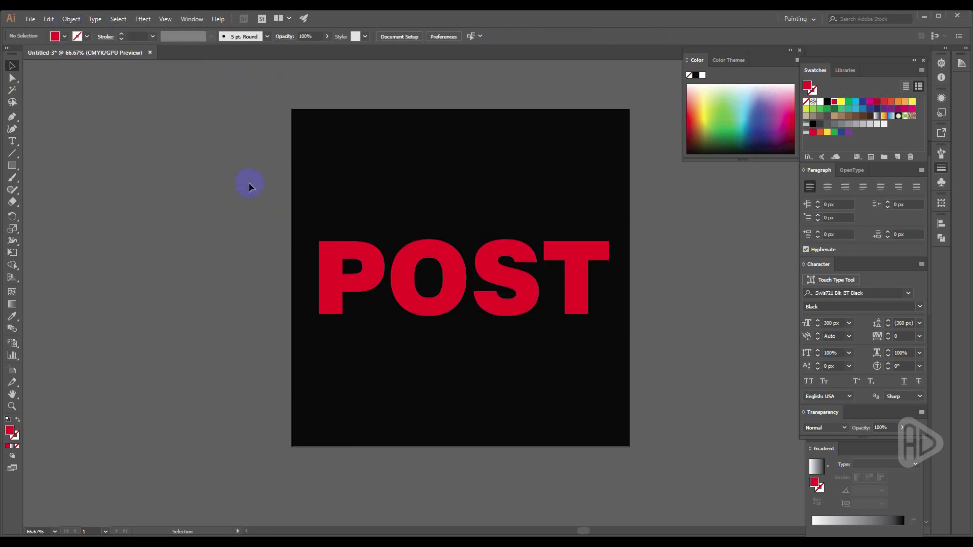
Step: Draw a horizontal line segment about 886 px long just above the "POST" lettering
{"action": "left_click", "coordinate": [14, 154]}
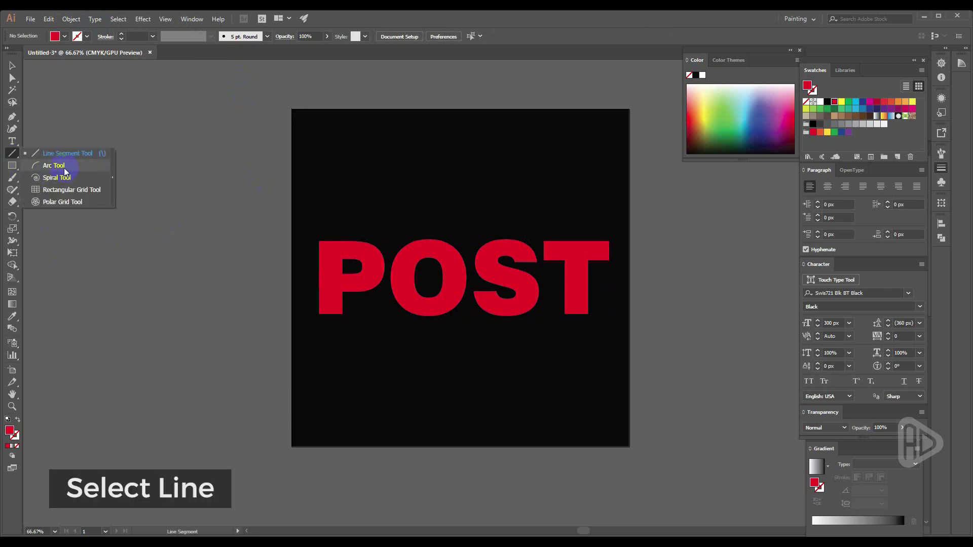
{"action": "left_click", "coordinate": [61, 153]}
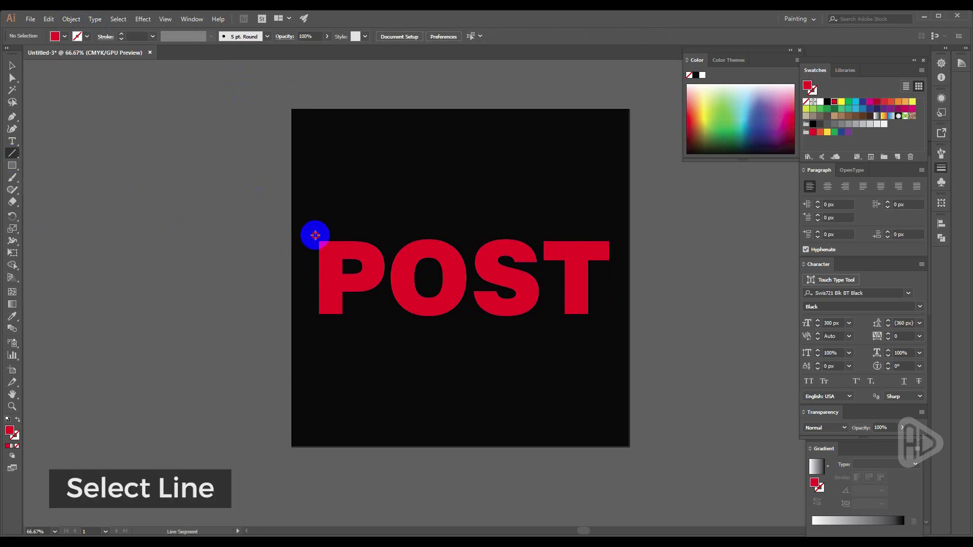
{"action": "left_click_drag", "start_coordinate": [315, 235], "coordinate": [614, 235]}
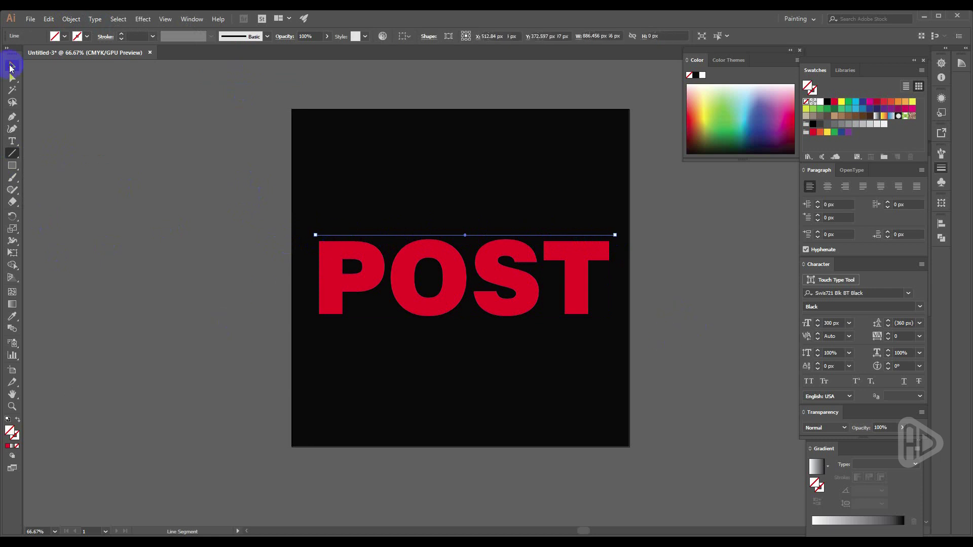
{"action": "left_click", "coordinate": [12, 66]}
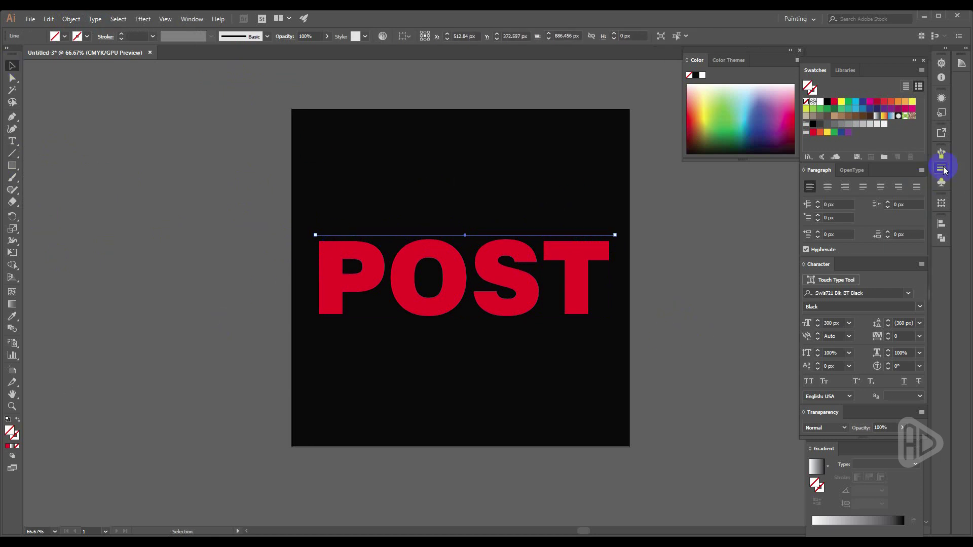
Step: Give the horizontal line a white stroke with a weight of 8 px
{"action": "left_click", "coordinate": [942, 169]}
{"action": "left_click", "coordinate": [875, 165]}
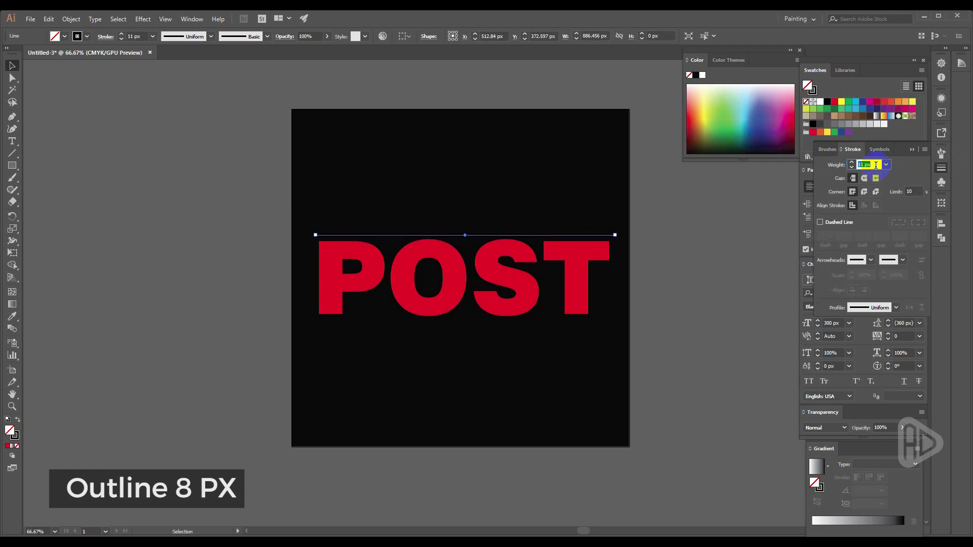
{"action": "left_click", "coordinate": [15, 437]}
{"action": "left_click", "coordinate": [820, 103]}
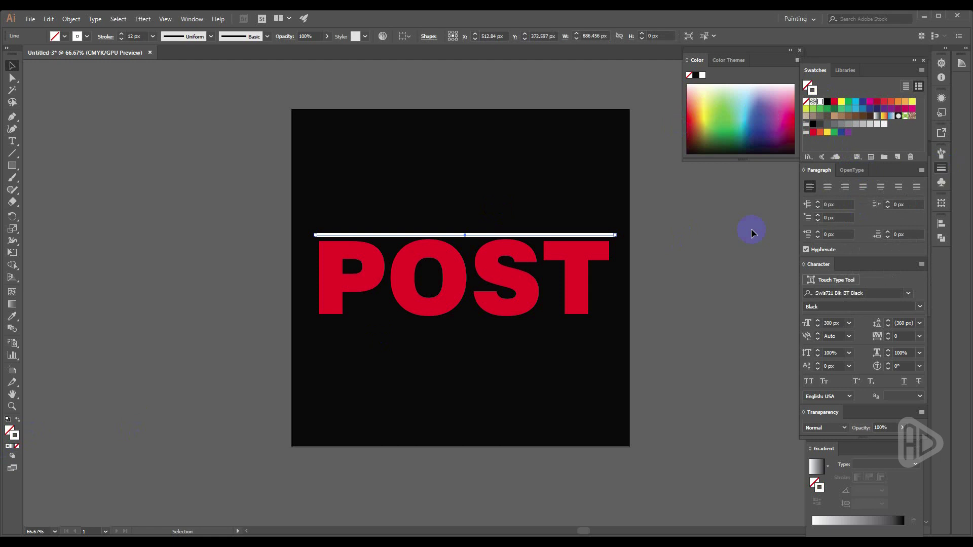
{"action": "left_click", "coordinate": [940, 170]}
{"action": "key", "text": "Down"}
{"action": "key", "text": "Down"}
{"action": "key", "text": "Down"}
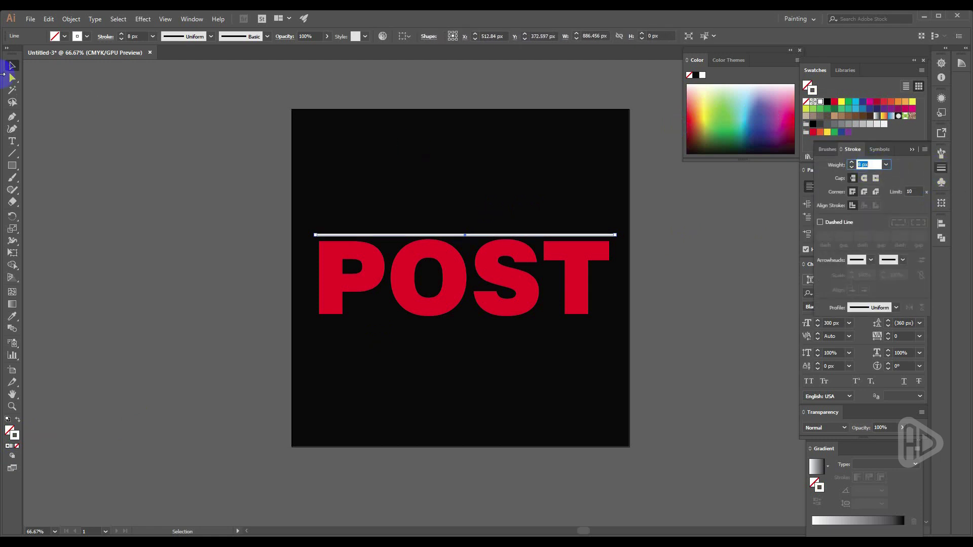
{"action": "left_click", "coordinate": [211, 156]}
Step: Move the white line down onto the top edge of the lettering and nudge it up to align with the letter tops
{"action": "scroll", "coordinate": [598, 267], "scroll_direction": "up", "scroll_amount": 2}
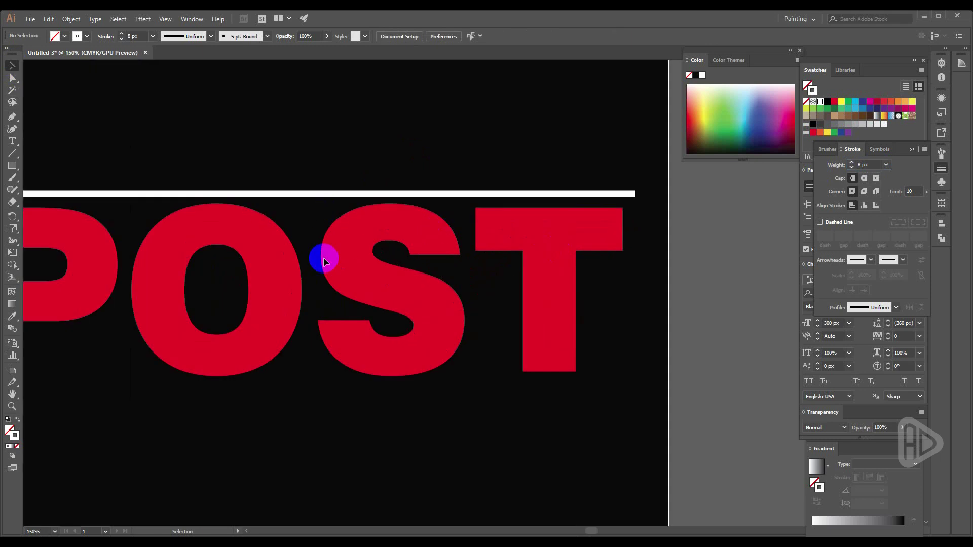
{"action": "left_click_drag", "start_coordinate": [325, 258], "coordinate": [505, 296]}
{"action": "left_click_drag", "start_coordinate": [490, 232], "coordinate": [481, 252]}
{"action": "scroll", "coordinate": [163, 252], "scroll_direction": "up", "scroll_amount": 3}
{"action": "scroll", "coordinate": [129, 239], "scroll_direction": "up", "scroll_amount": 2}
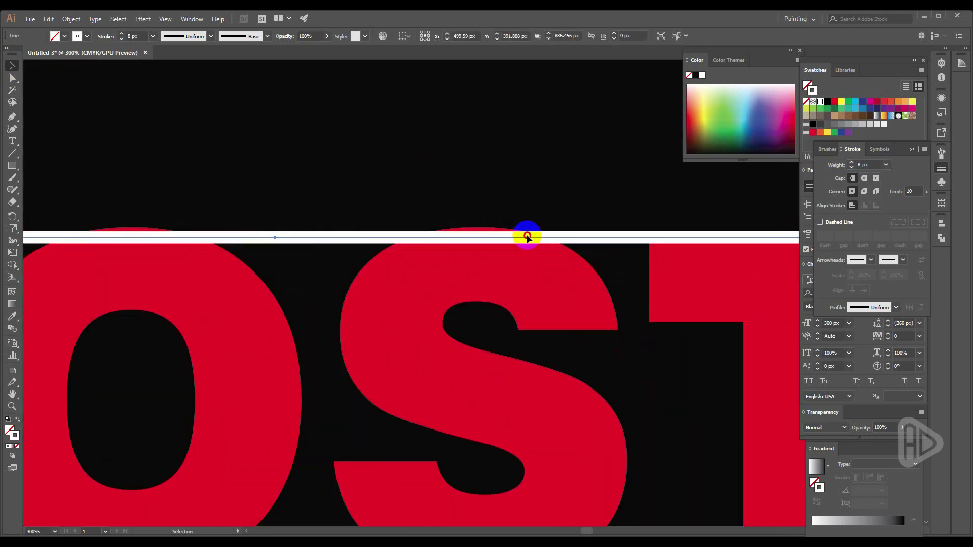
{"action": "left_click", "coordinate": [526, 237], "text": "shift"}
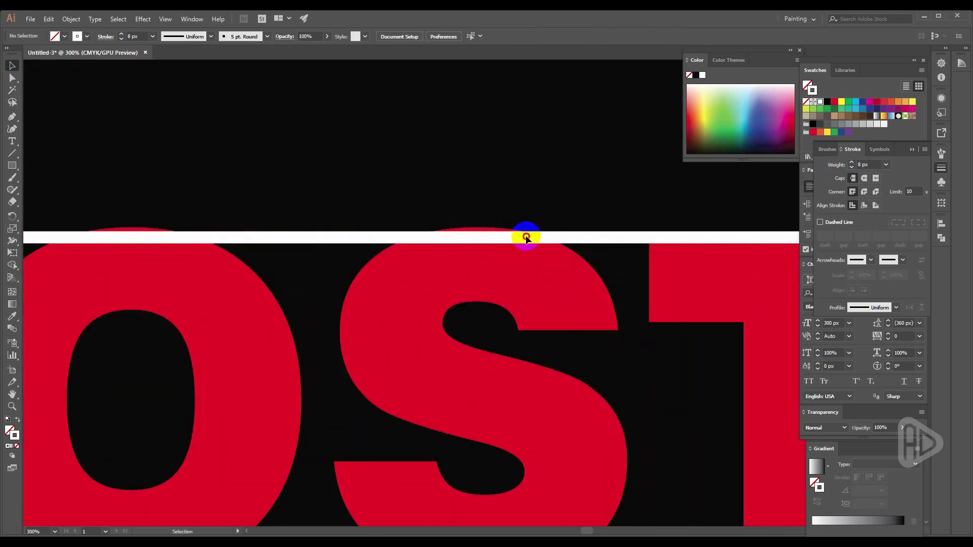
{"action": "left_click", "coordinate": [594, 234]}
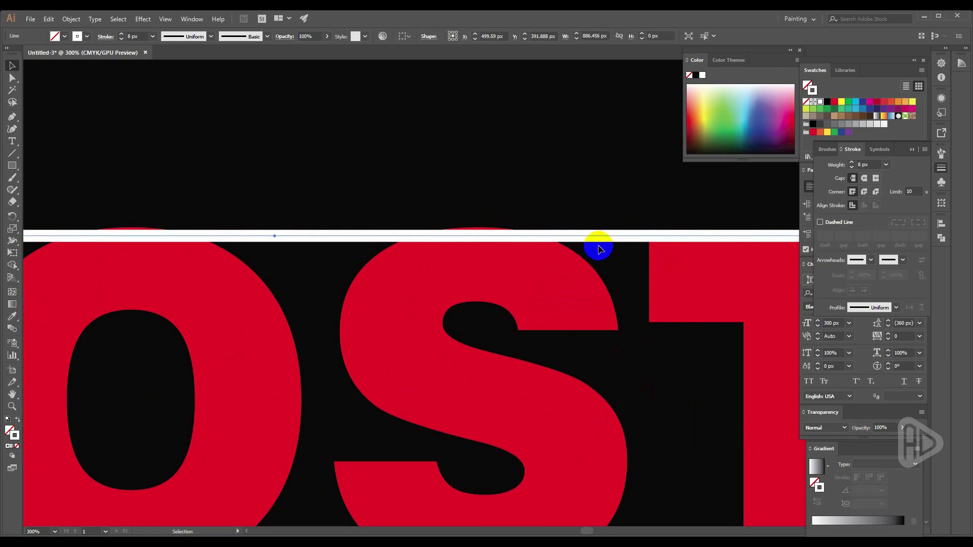
{"action": "key", "text": "Up"}
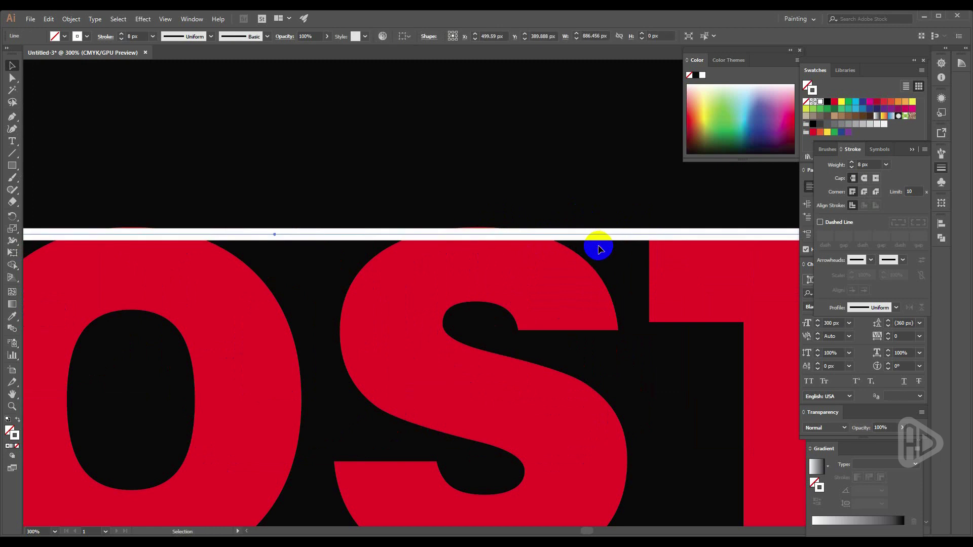
{"action": "scroll", "coordinate": [600, 245], "scroll_direction": "down", "scroll_amount": 2}
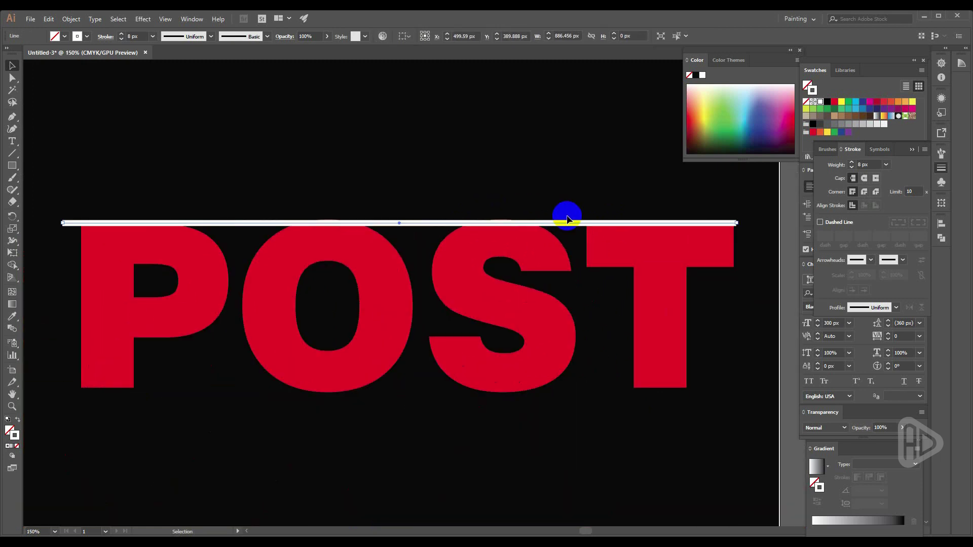
Step: Copy the white line and paste the duplicate in place
{"action": "left_click", "coordinate": [71, 19]}
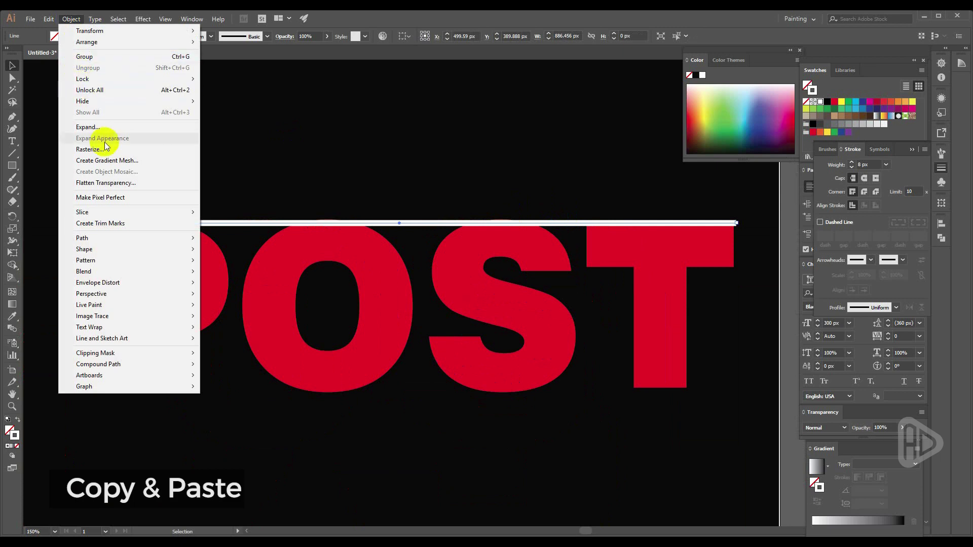
{"action": "mouse_move", "coordinate": [51, 20]}
{"action": "left_click", "coordinate": [66, 68]}
{"action": "left_click", "coordinate": [48, 19]}
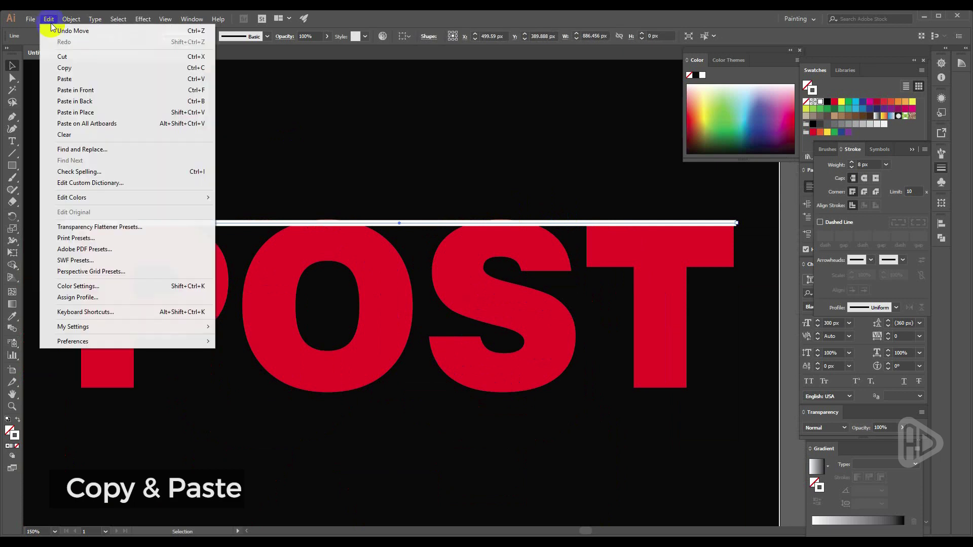
{"action": "left_click", "coordinate": [57, 112]}
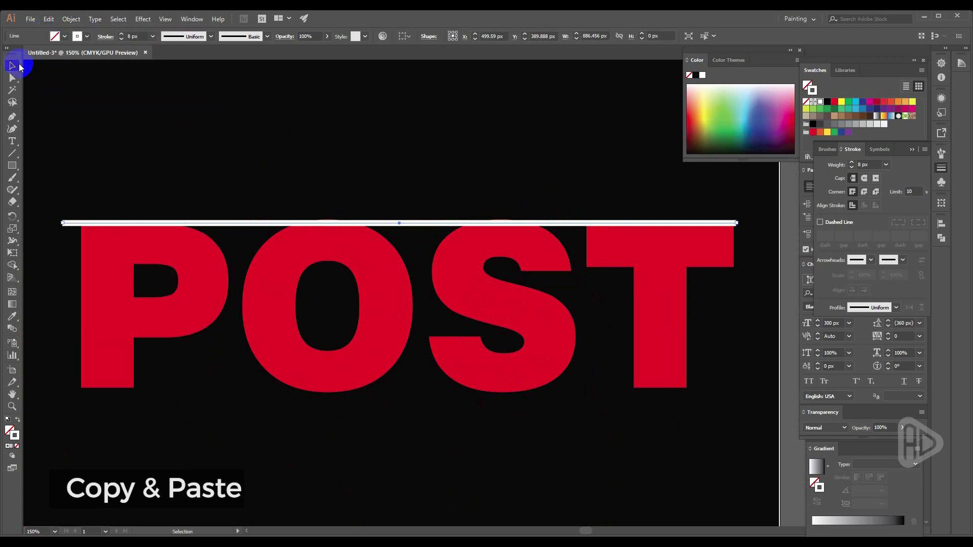
Step: Move the duplicate white line straight down to align with the bottom edge of the "POST" lettering
{"action": "key", "text": "Down"}
{"action": "key", "text": "Down"}
{"action": "key", "text": "Down"}
{"action": "key", "text": "Down"}
{"action": "key", "text": "Down"}
{"action": "key", "text": "Down"}
{"action": "key", "text": "Down"}
{"action": "key", "text": "Down"}
{"action": "key", "text": "Down"}
{"action": "key", "text": "Down"}
{"action": "key", "text": "Down"}
{"action": "key", "text": "Down"}
{"action": "key", "text": "Down"}
{"action": "key", "text": "Down"}
{"action": "key", "text": "Down"}
{"action": "key", "text": "Down"}
{"action": "key", "text": "Down"}
{"action": "key", "text": "Down"}
{"action": "key", "text": "Down"}
{"action": "key", "text": "Down"}
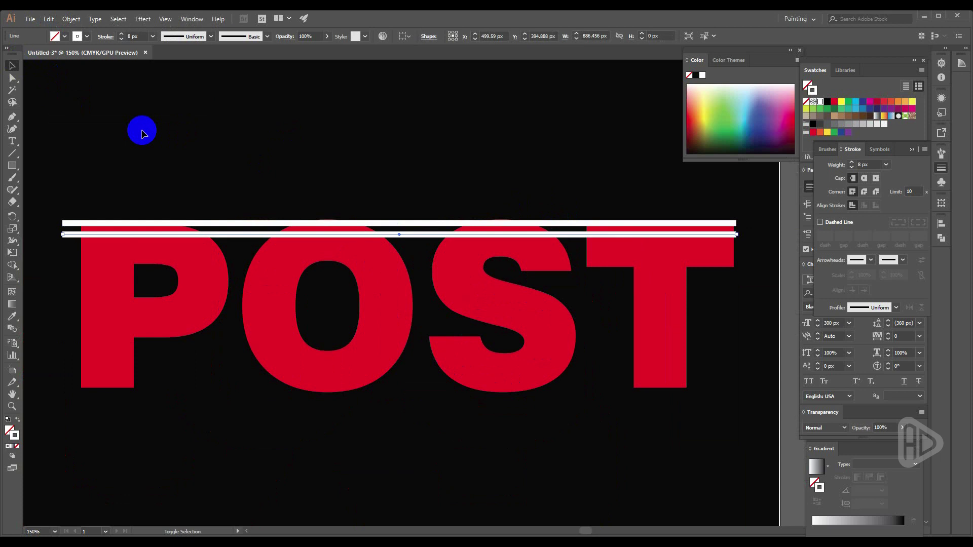
{"action": "key", "text": "shift+Down"}
{"action": "key", "text": "shift+Down"}
{"action": "key", "text": "shift+Down"}
{"action": "key", "text": "shift+Down"}
{"action": "key", "text": "shift+Down"}
{"action": "key", "text": "shift+Down"}
{"action": "key", "text": "shift+Down"}
{"action": "key", "text": "shift+Down"}
{"action": "key", "text": "shift+Down"}
{"action": "key", "text": "shift+Down"}
{"action": "key", "text": "shift+Down"}
{"action": "key", "text": "shift+Down"}
{"action": "key", "text": "shift+Down"}
{"action": "key", "text": "shift+Down"}
{"action": "key", "text": "shift+Down"}
{"action": "key", "text": "shift+Down"}
{"action": "key", "text": "shift+Down"}
{"action": "key", "text": "shift+Down"}
{"action": "key", "text": "shift+Down"}
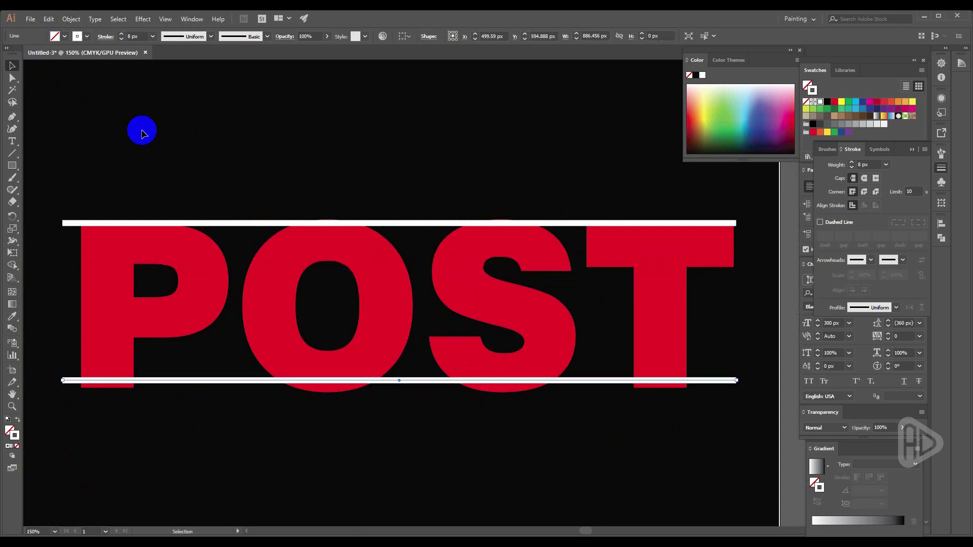
{"action": "key", "text": "Down"}
{"action": "key", "text": "Down"}
{"action": "key", "text": "Down"}
{"action": "key", "text": "Down"}
{"action": "key", "text": "Down"}
{"action": "key", "text": "Down"}
{"action": "key", "text": "Down"}
{"action": "key", "text": "Down"}
{"action": "key", "text": "Down"}
{"action": "key", "text": "Down"}
{"action": "key", "text": "Down"}
{"action": "key", "text": "Down"}
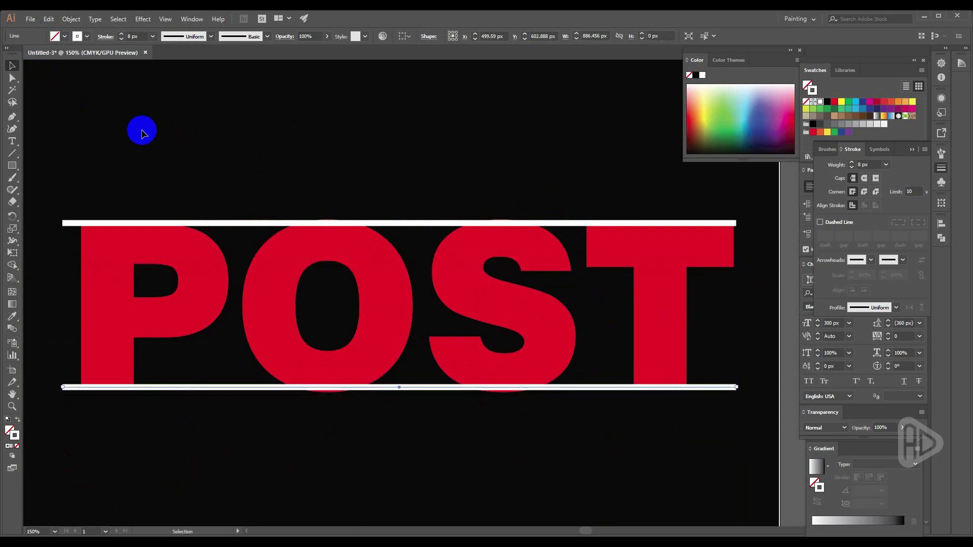
{"action": "key", "text": "Down"}
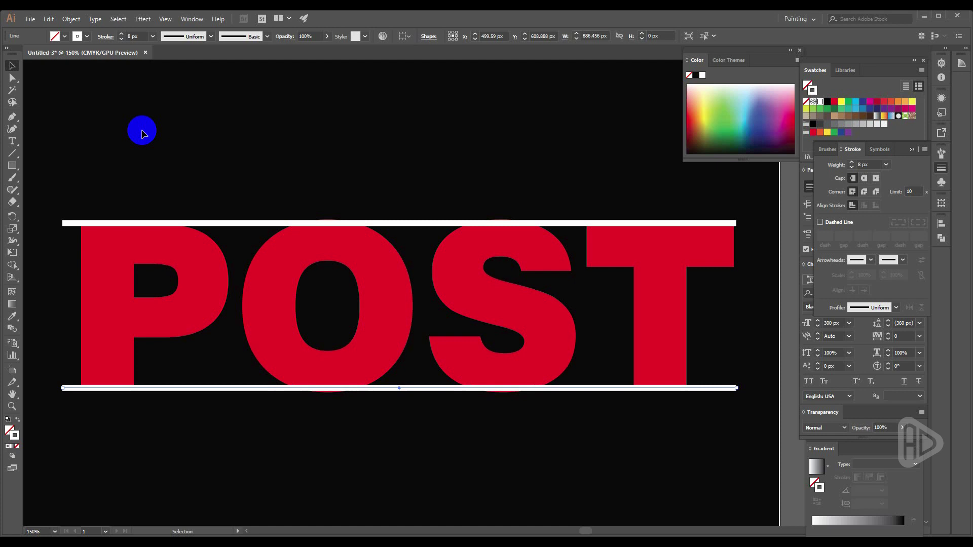
{"action": "key", "text": "Down"}
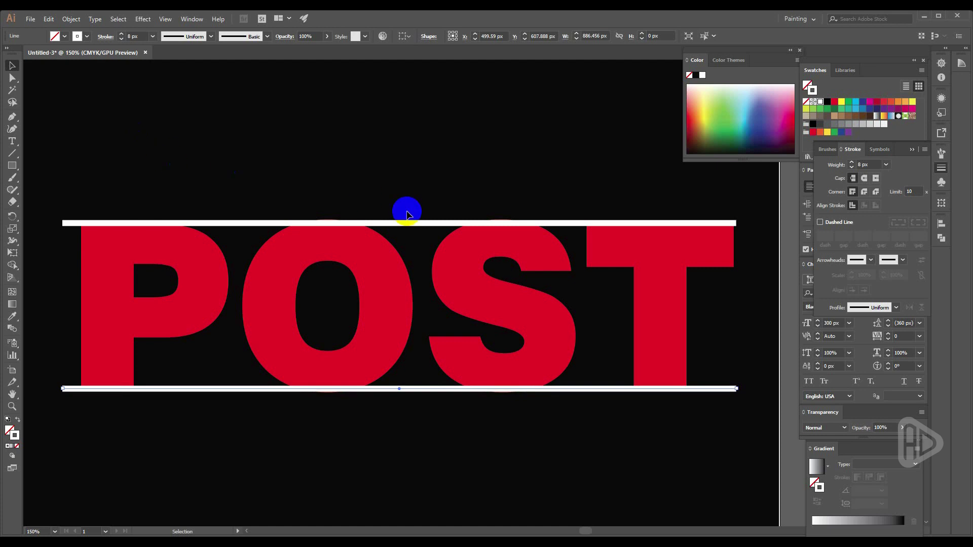
Step: Make a blend between the white lines at the top and bottom of the lettering
{"action": "left_click", "coordinate": [410, 224], "text": "shift"}
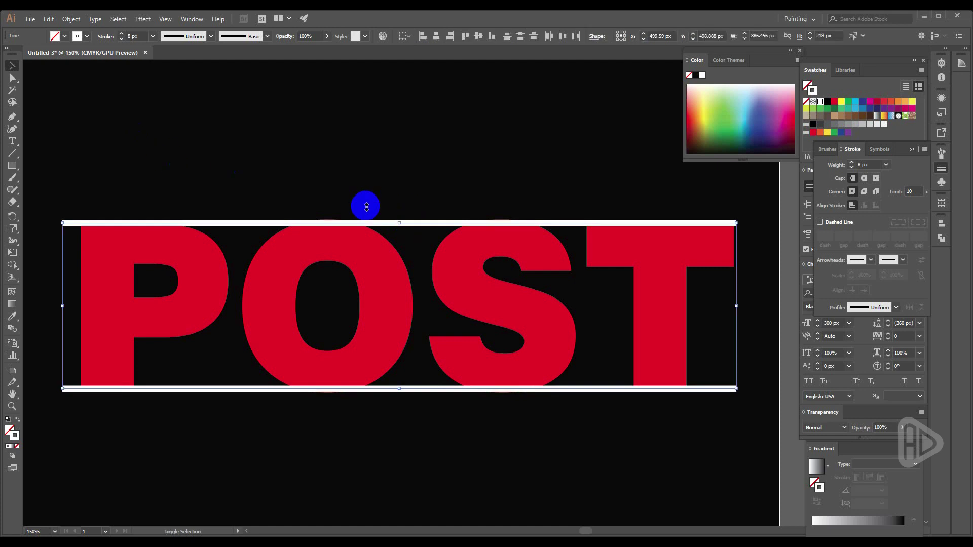
{"action": "left_click", "coordinate": [76, 20]}
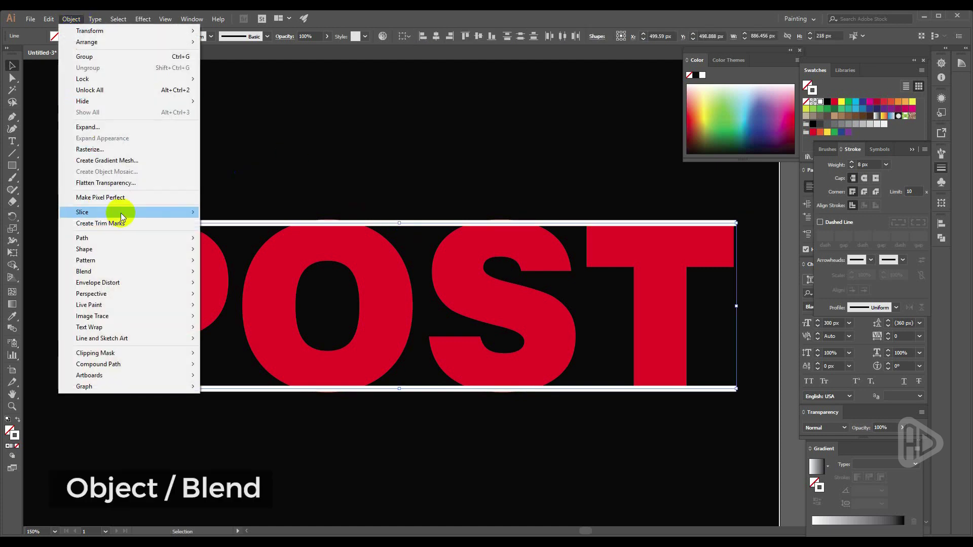
{"action": "mouse_move", "coordinate": [127, 272]}
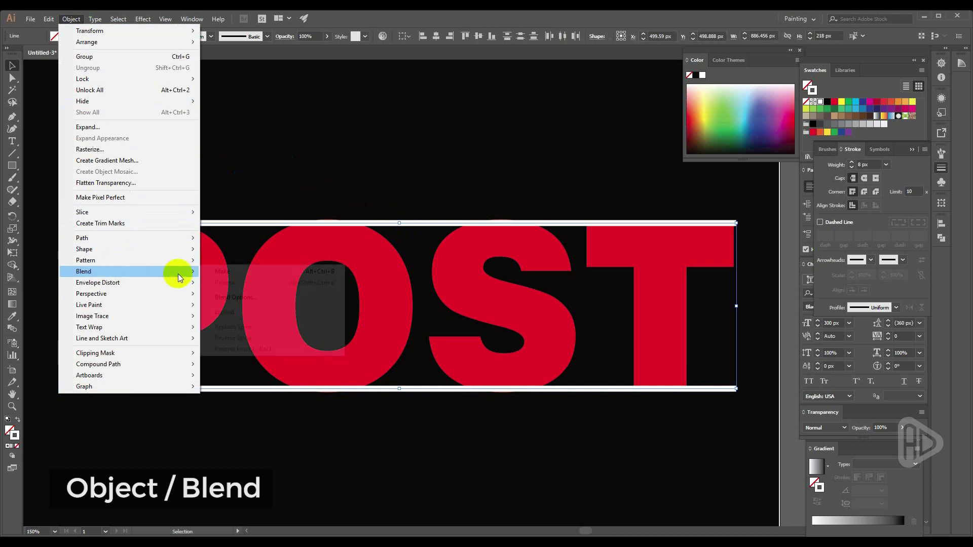
{"action": "left_click", "coordinate": [218, 273]}
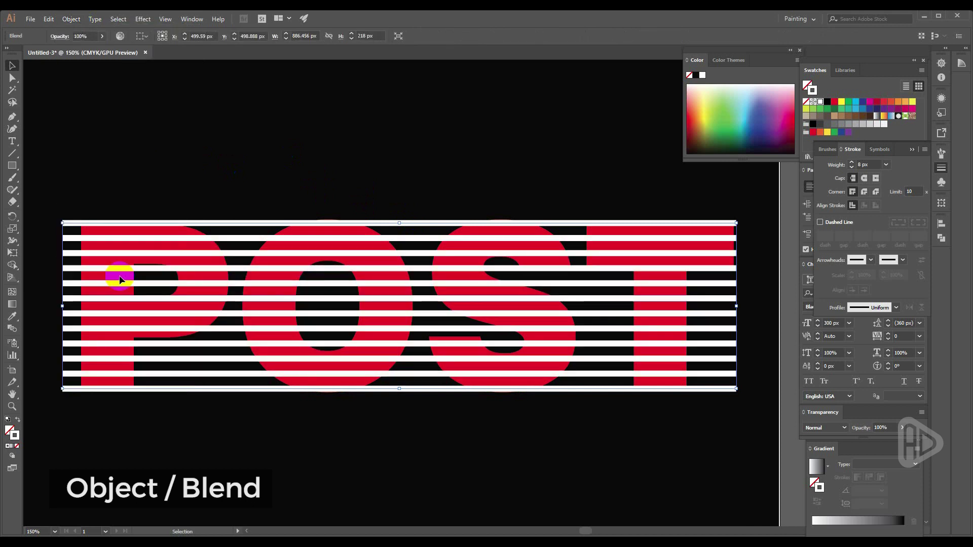
Step: Preview the blend with 20 steps, and set its spacing to Specified Steps with 10 steps
{"action": "double_click", "coordinate": [12, 329]}
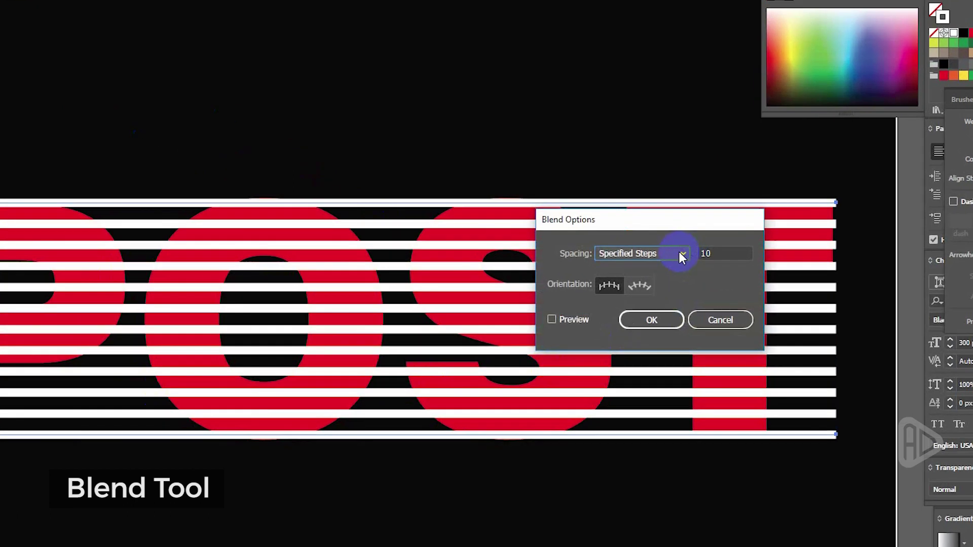
{"action": "left_click", "coordinate": [624, 259]}
{"action": "left_click", "coordinate": [663, 285]}
{"action": "double_click", "coordinate": [716, 252]}
{"action": "left_click", "coordinate": [720, 253]}
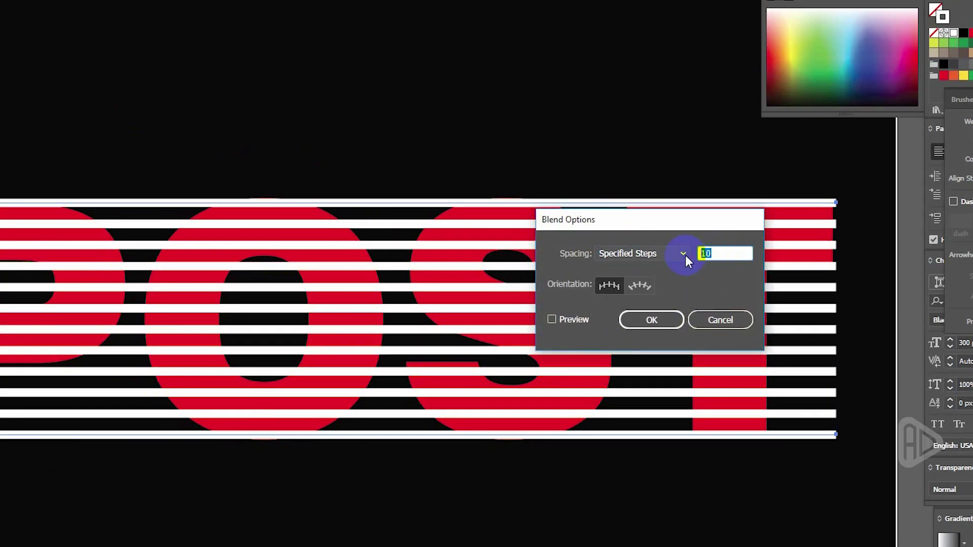
{"action": "left_click", "coordinate": [567, 320]}
{"action": "double_click", "coordinate": [715, 255]}
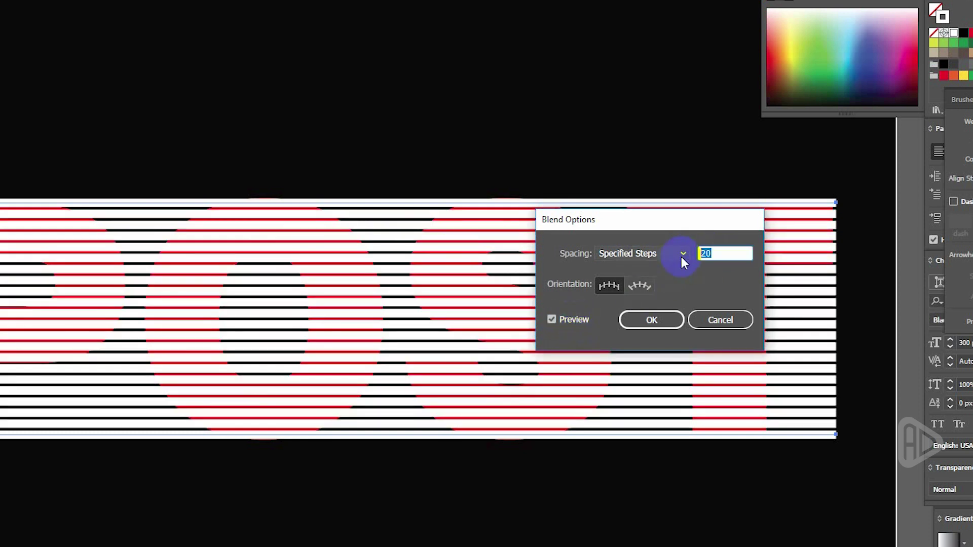
{"action": "type", "text": "10"}
{"action": "left_click", "coordinate": [569, 318]}
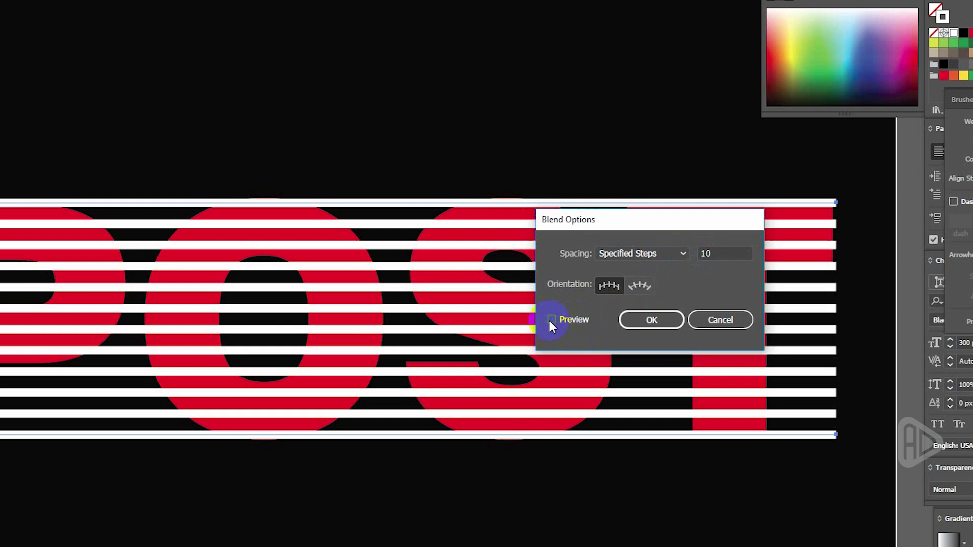
{"action": "left_click", "coordinate": [644, 320]}
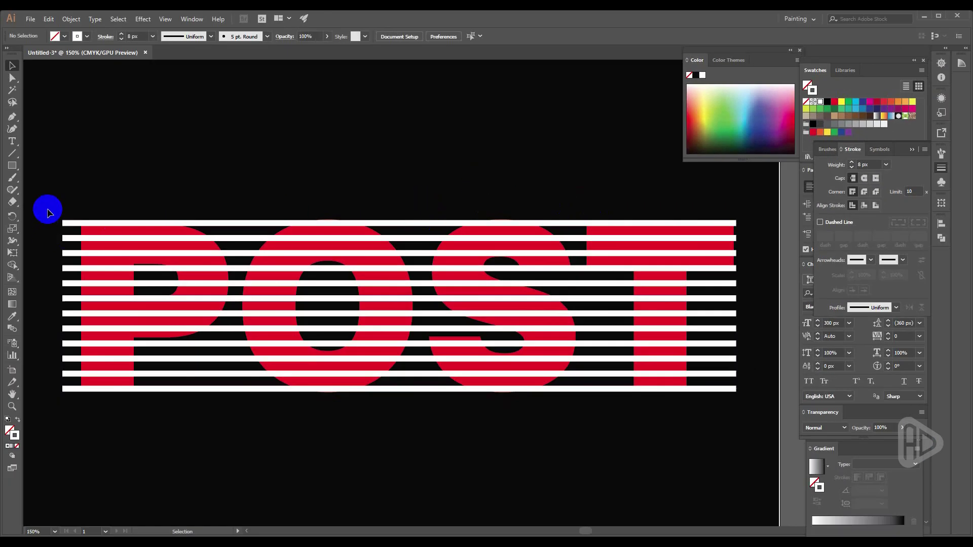
Step: Expand the line blend with the Object, Fill and Stroke options enabled, and deselect it
{"action": "left_click_drag", "start_coordinate": [48, 209], "coordinate": [71, 411]}
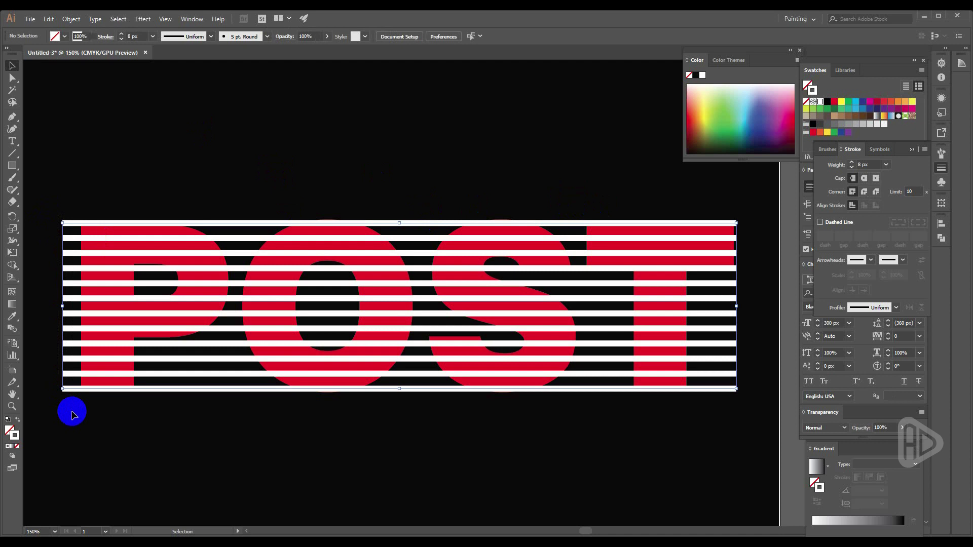
{"action": "left_click", "coordinate": [72, 20]}
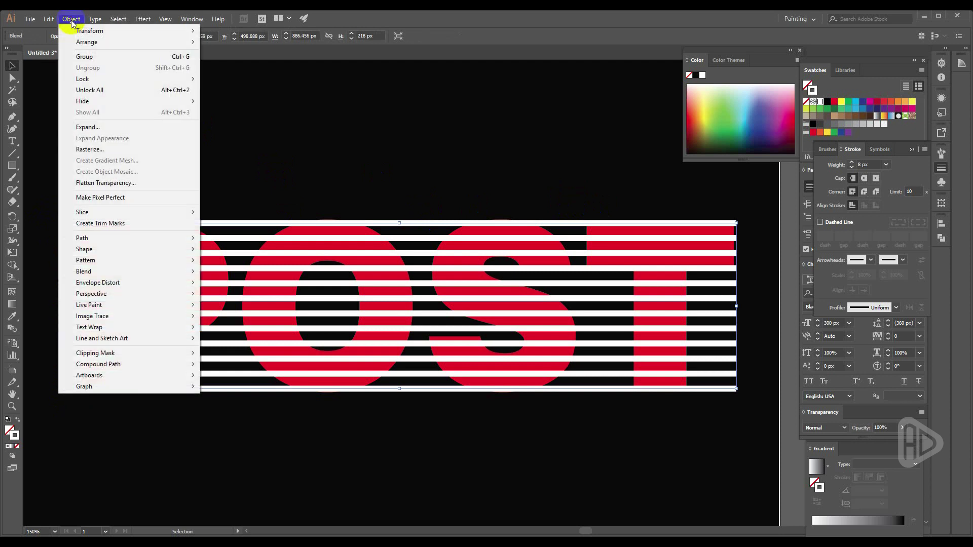
{"action": "left_click", "coordinate": [81, 128]}
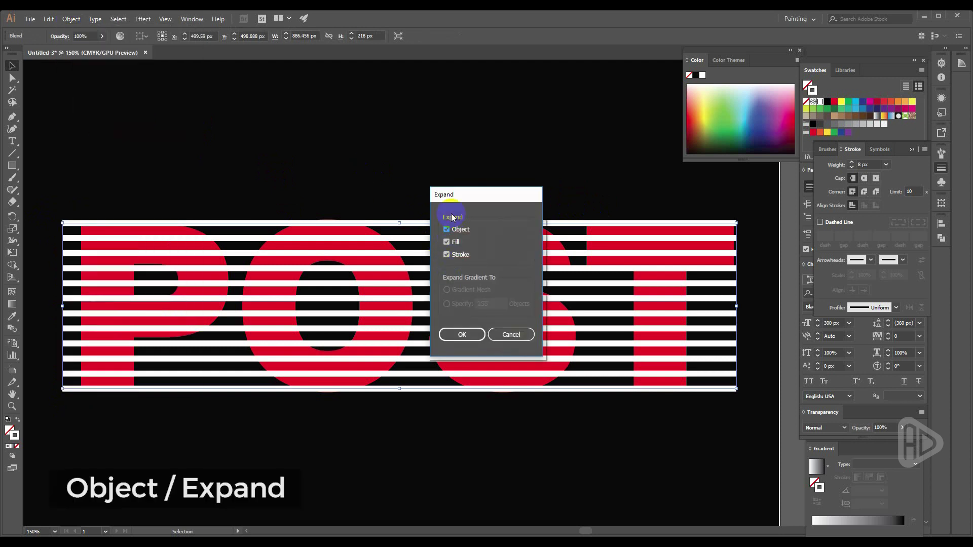
{"action": "left_click", "coordinate": [462, 335]}
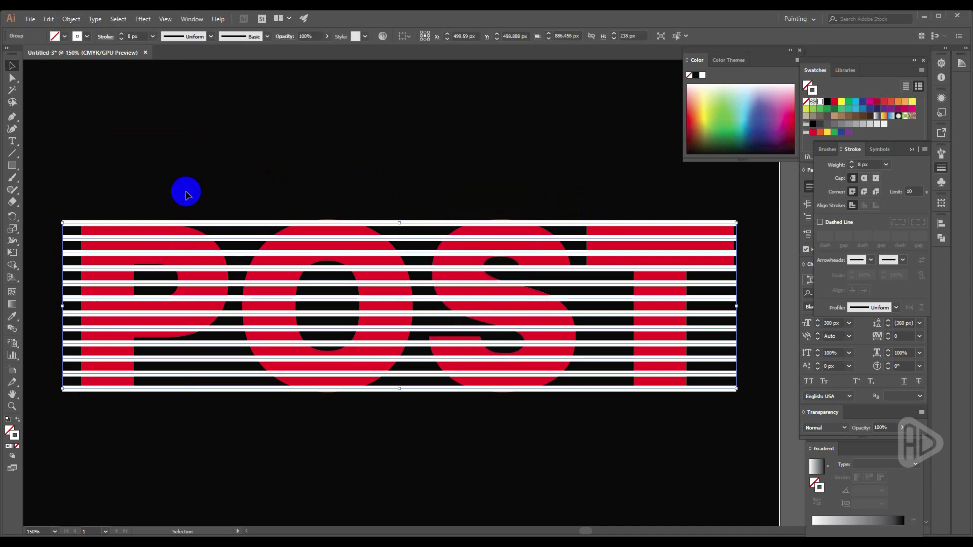
{"action": "left_click", "coordinate": [223, 188]}
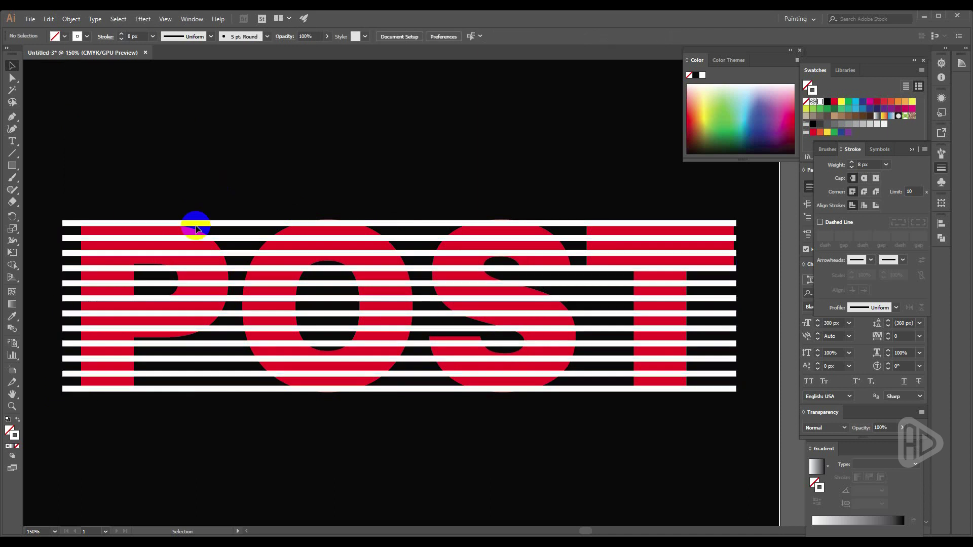
Step: Unlock all objects and lock only the black background square again
{"action": "left_click", "coordinate": [67, 21]}
{"action": "left_click", "coordinate": [99, 91]}
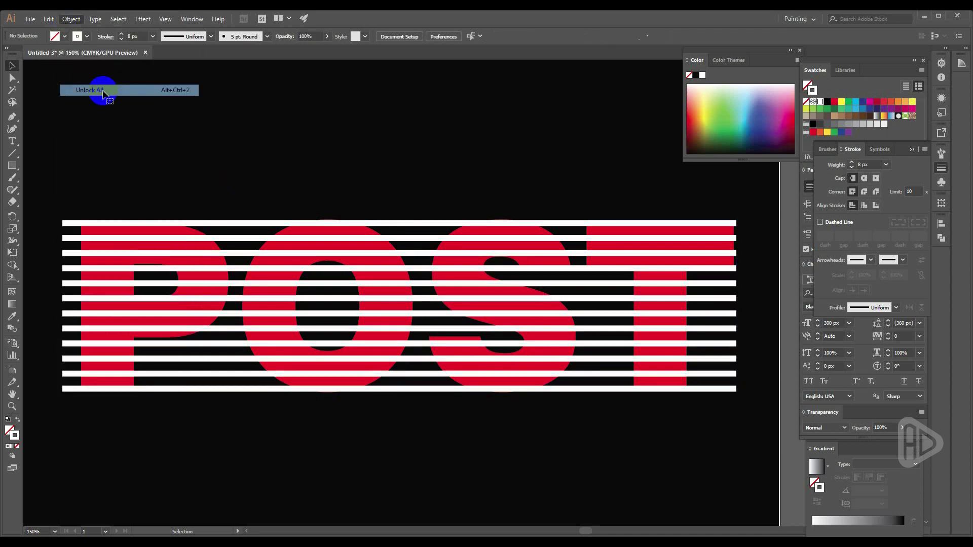
{"action": "key", "text": "ctrl+minus"}
{"action": "left_click", "coordinate": [185, 157]}
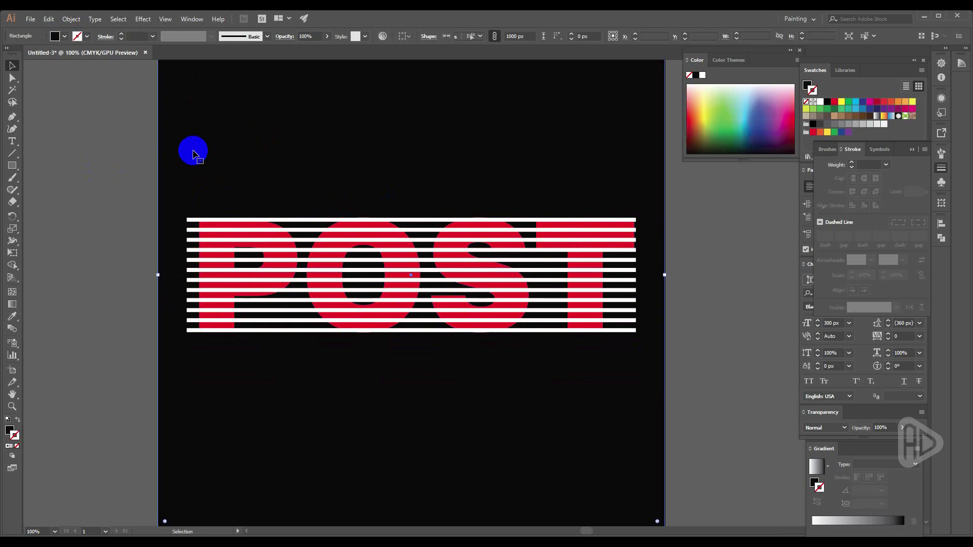
{"action": "left_click", "coordinate": [68, 20]}
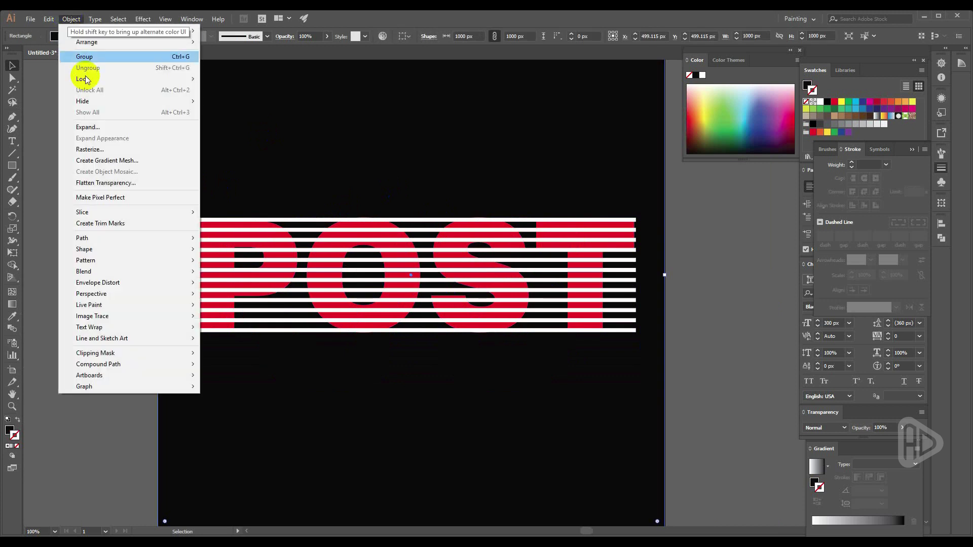
{"action": "mouse_move", "coordinate": [98, 81]}
{"action": "left_click", "coordinate": [225, 80]}
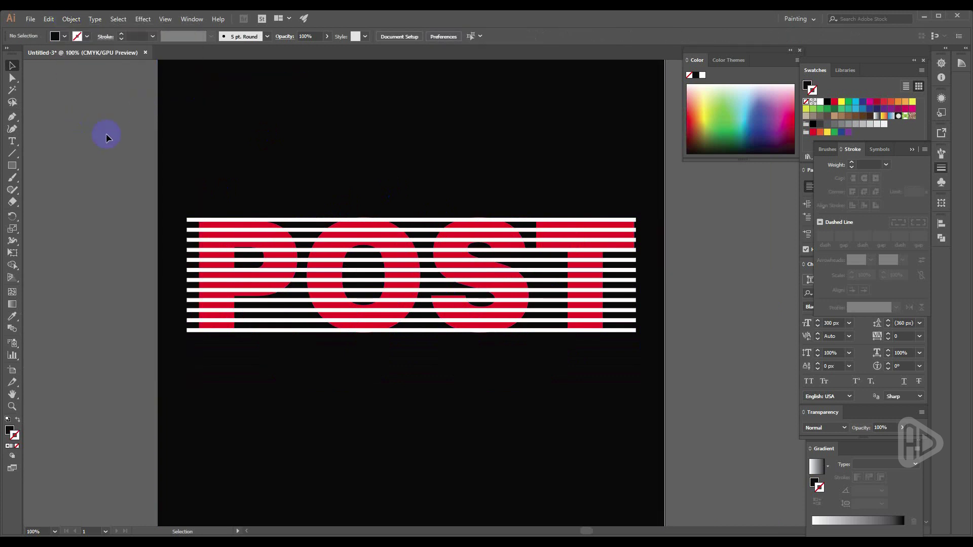
Step: Select the lettering with all the lines and use the Shape Builder to remove the line ends left of the P
{"action": "scroll", "coordinate": [229, 258], "scroll_direction": "up", "scroll_amount": 1}
{"action": "left_click_drag", "start_coordinate": [413, 283], "coordinate": [310, 308]}
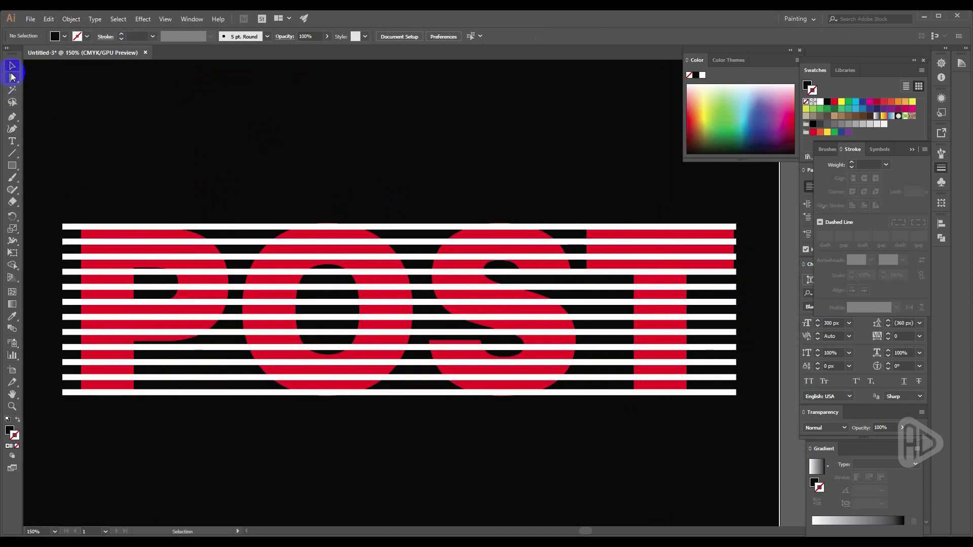
{"action": "left_click", "coordinate": [11, 66]}
{"action": "left_click_drag", "start_coordinate": [47, 203], "coordinate": [745, 411]}
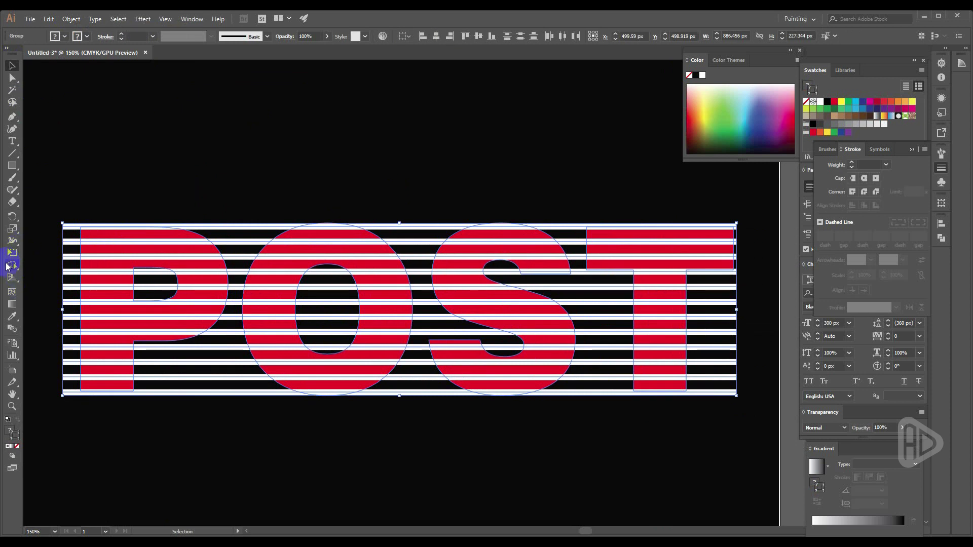
{"action": "left_click", "coordinate": [12, 265]}
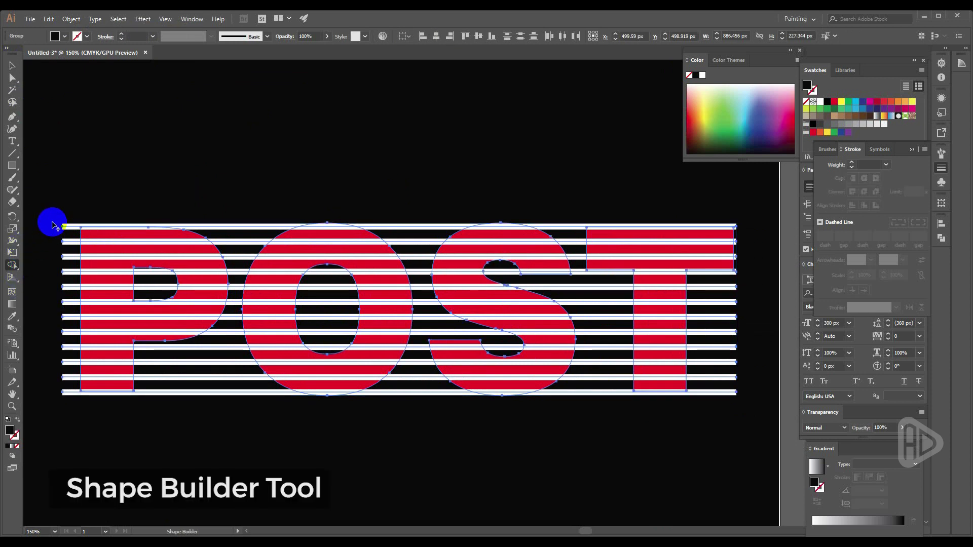
{"action": "key", "text": "ctrl"}
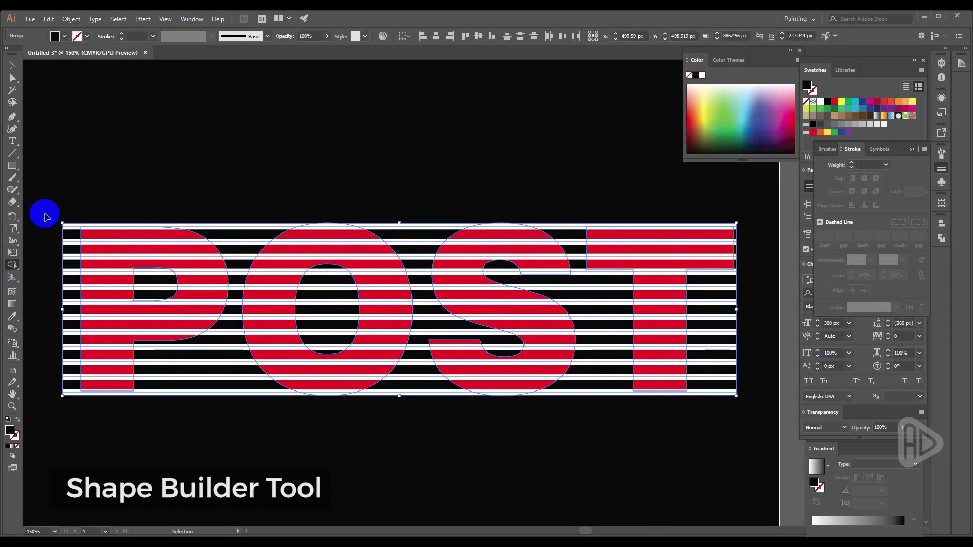
{"action": "left_click_drag", "start_coordinate": [50, 215], "coordinate": [74, 402]}
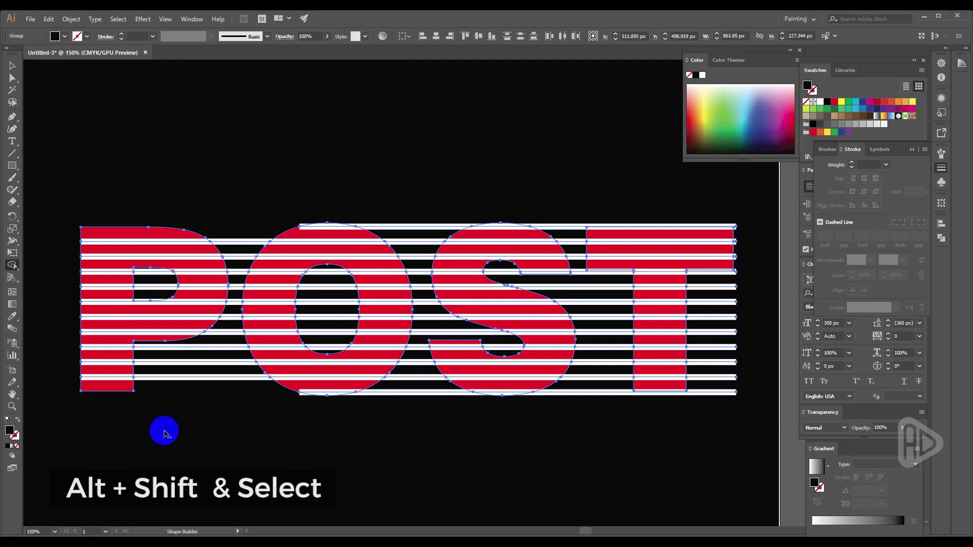
Step: Remove the white line segments in the gaps between P and O and between O and S
{"action": "left_click_drag", "start_coordinate": [242, 235], "coordinate": [240, 274]}
{"action": "left_click_drag", "start_coordinate": [226, 413], "coordinate": [226, 351]}
{"action": "scroll", "coordinate": [218, 334], "scroll_direction": "up", "scroll_amount": 2}
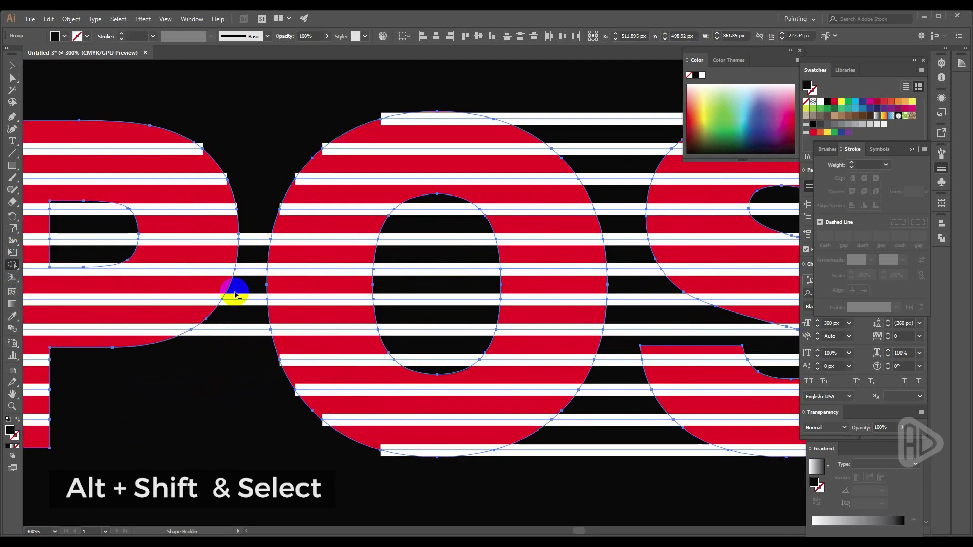
{"action": "left_click_drag", "start_coordinate": [256, 219], "coordinate": [252, 337]}
{"action": "mouse_move", "coordinate": [608, 115]}
{"action": "left_mouse_down"}
{"action": "mouse_move", "coordinate": [631, 310]}
{"action": "mouse_move", "coordinate": [612, 464]}
{"action": "left_mouse_up"}
{"action": "left_click", "coordinate": [637, 332], "text": "alt"}
Step: Remove the white line segments inside the counters of the O and the P
{"action": "scroll", "coordinate": [406, 217], "scroll_direction": "down", "scroll_amount": 1}
{"action": "left_click_drag", "start_coordinate": [434, 169], "coordinate": [439, 326]}
{"action": "left_click", "coordinate": [439, 325], "text": "alt"}
{"action": "left_click", "coordinate": [81, 173], "text": "alt"}
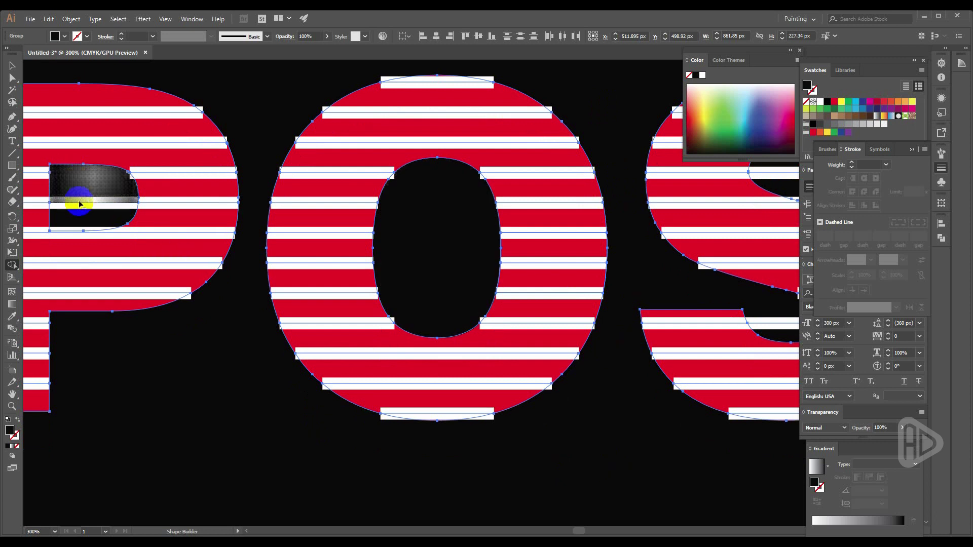
{"action": "left_click", "coordinate": [82, 203], "text": "alt"}
Step: Remove the line segments in the upper opening of the S and in the gap between S and T
{"action": "scroll", "coordinate": [147, 260], "scroll_direction": "up", "scroll_amount": 2}
{"action": "scroll", "coordinate": [202, 271], "scroll_direction": "right", "scroll_amount": 9}
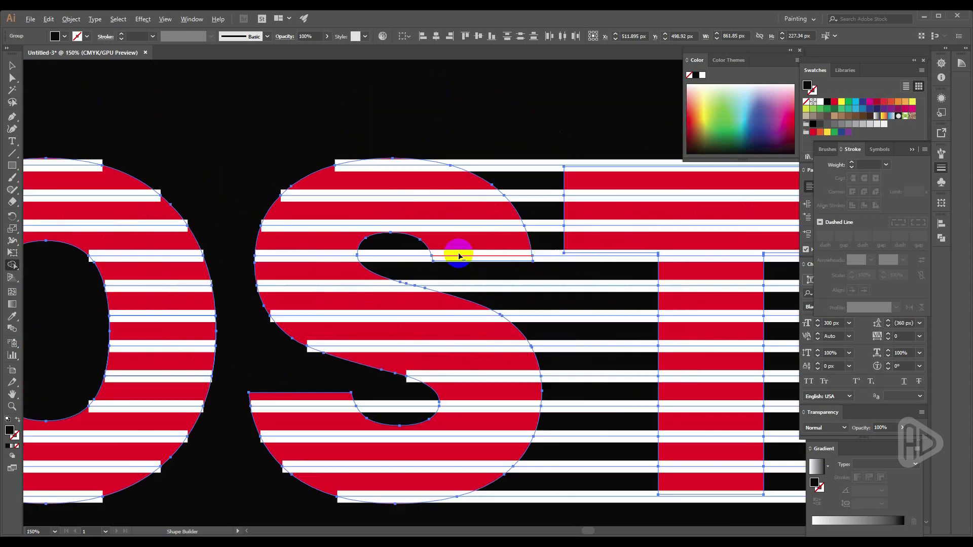
{"action": "left_click", "coordinate": [406, 256], "text": "alt"}
{"action": "left_click", "coordinate": [553, 257], "text": "alt"}
{"action": "mouse_move", "coordinate": [552, 257]}
{"action": "left_mouse_down"}
{"action": "mouse_move", "coordinate": [598, 391]}
{"action": "mouse_move", "coordinate": [602, 461]}
{"action": "mouse_move", "coordinate": [594, 453]}
{"action": "left_mouse_up"}
{"action": "left_click_drag", "start_coordinate": [542, 136], "coordinate": [544, 197]}
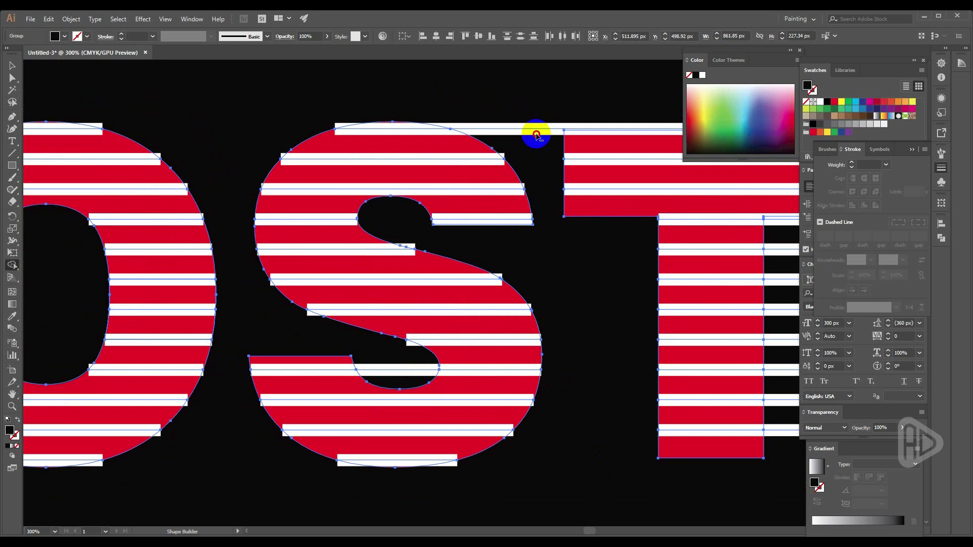
{"action": "left_click", "coordinate": [536, 133], "text": "alt"}
Step: Remove the remaining line segments right of the T's stem and beyond its crossbar, and deselect the artwork
{"action": "scroll", "coordinate": [537, 139], "scroll_direction": "down", "scroll_amount": 2}
{"action": "scroll", "coordinate": [704, 265], "scroll_direction": "up", "scroll_amount": 1}
{"action": "scroll", "coordinate": [704, 266], "scroll_direction": "up", "scroll_amount": 1}
{"action": "left_click_drag", "start_coordinate": [665, 195], "coordinate": [666, 335]}
{"action": "scroll", "coordinate": [667, 198], "scroll_direction": "up", "scroll_amount": 8}
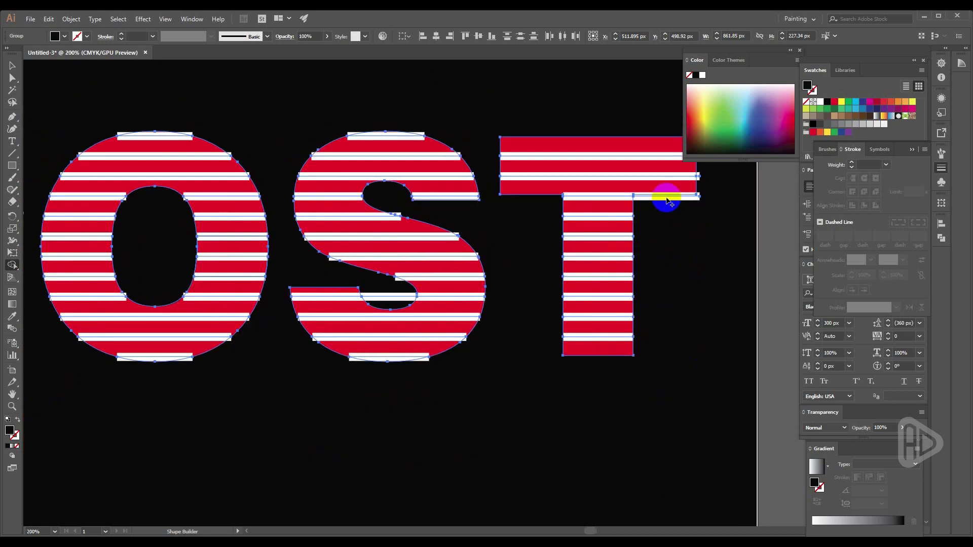
{"action": "scroll", "coordinate": [716, 269], "scroll_direction": "up", "scroll_amount": 1}
{"action": "mouse_move", "coordinate": [688, 233]}
{"action": "left_mouse_down"}
{"action": "mouse_move", "coordinate": [688, 316]}
{"action": "mouse_move", "coordinate": [697, 321]}
{"action": "left_mouse_up"}
{"action": "scroll", "coordinate": [558, 319], "scroll_direction": "down", "scroll_amount": 3}
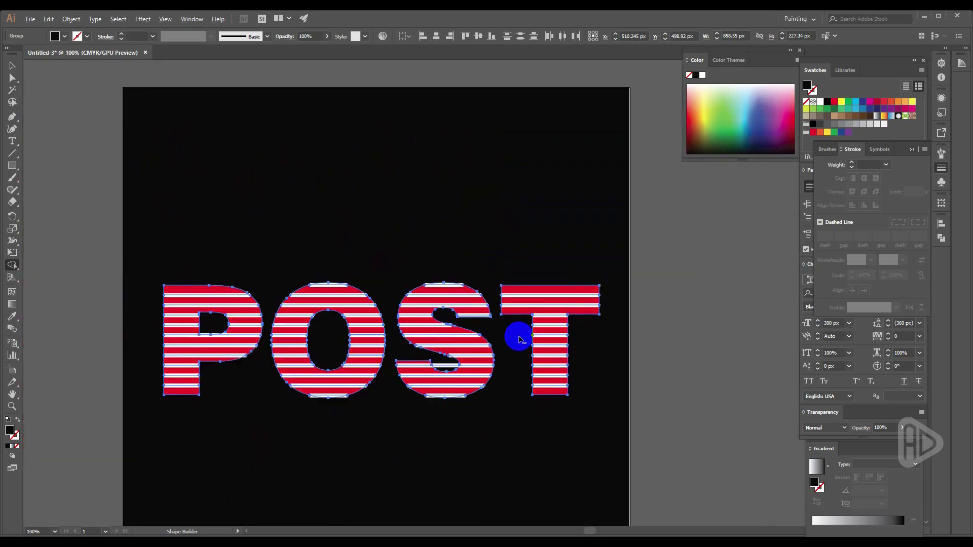
{"action": "left_click", "coordinate": [13, 66]}
{"action": "left_click", "coordinate": [76, 118]}
{"action": "scroll", "coordinate": [154, 308], "scroll_direction": "up", "scroll_amount": 2}
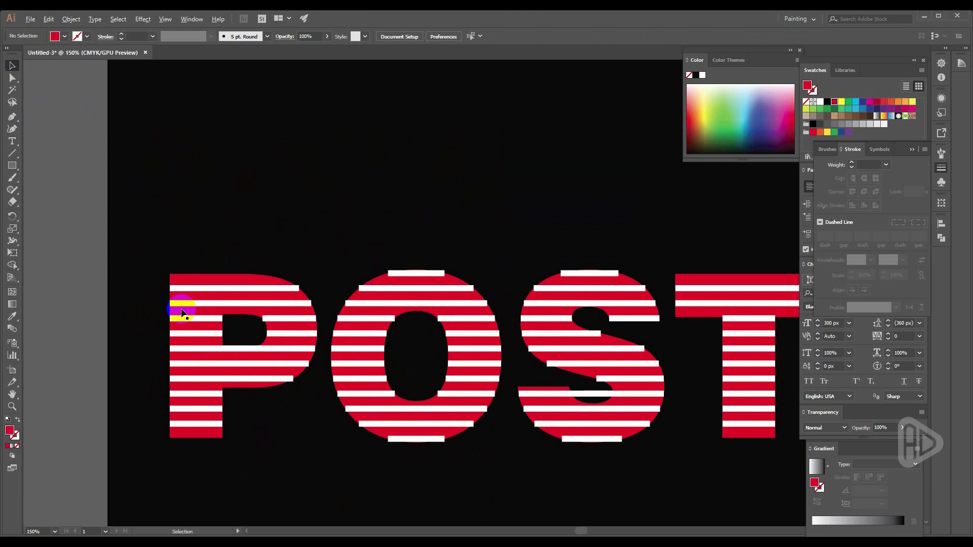
Step: Lock the red POST lettering so that only the white lines can be edited
{"action": "left_click", "coordinate": [414, 271]}
{"action": "left_click", "coordinate": [71, 19]}
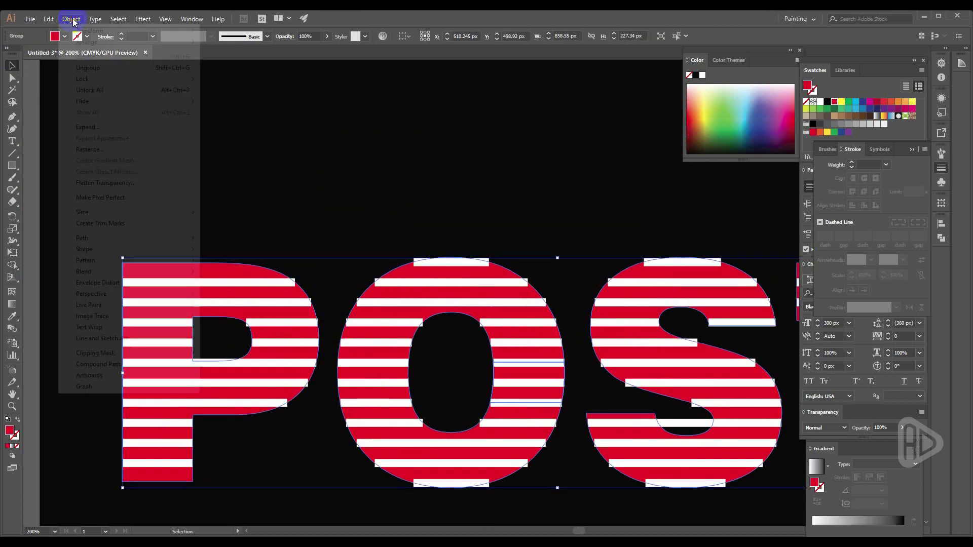
{"action": "mouse_move", "coordinate": [158, 79]}
{"action": "left_click", "coordinate": [226, 82]}
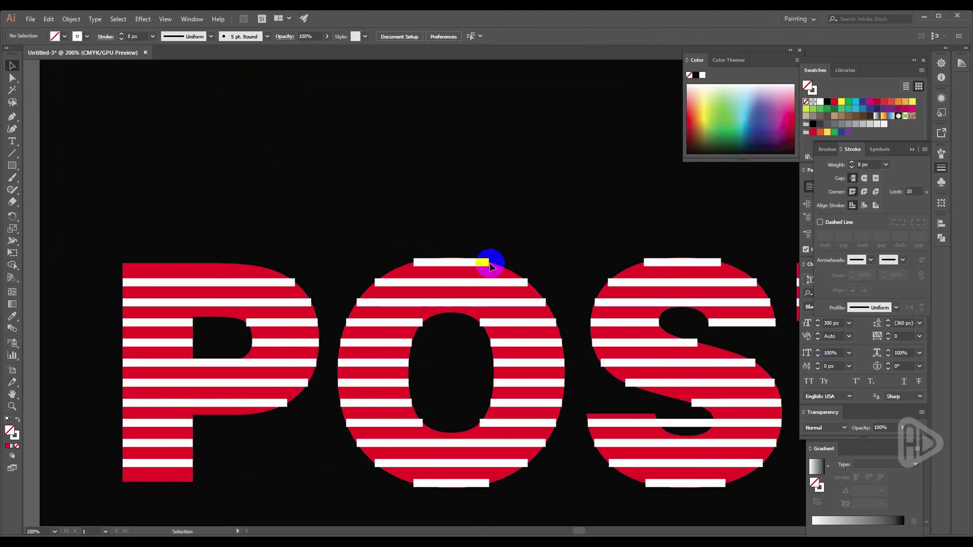
Step: Copy the white line at the top of the O and paste the copy in place
{"action": "key", "text": "a"}
{"action": "left_click", "coordinate": [455, 267]}
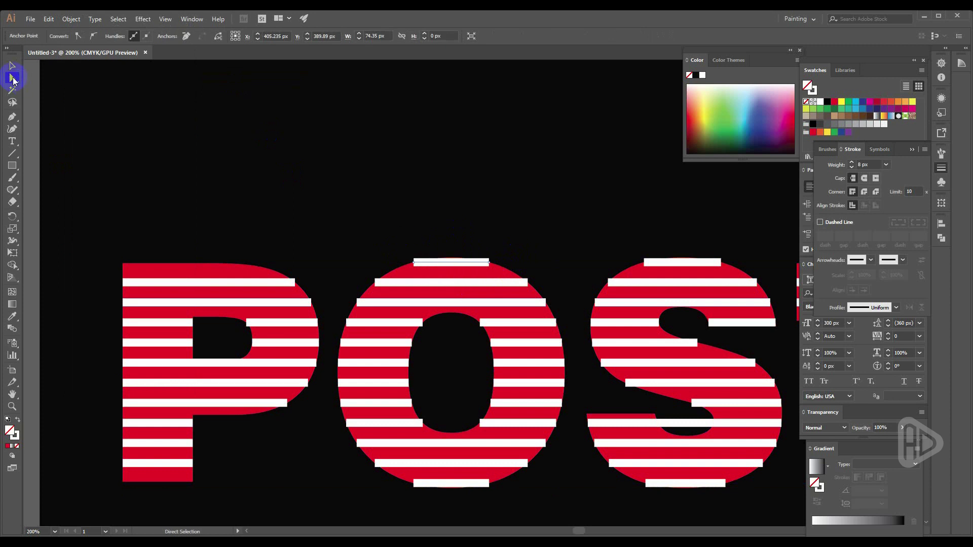
{"action": "left_click_drag", "start_coordinate": [391, 224], "coordinate": [497, 263]}
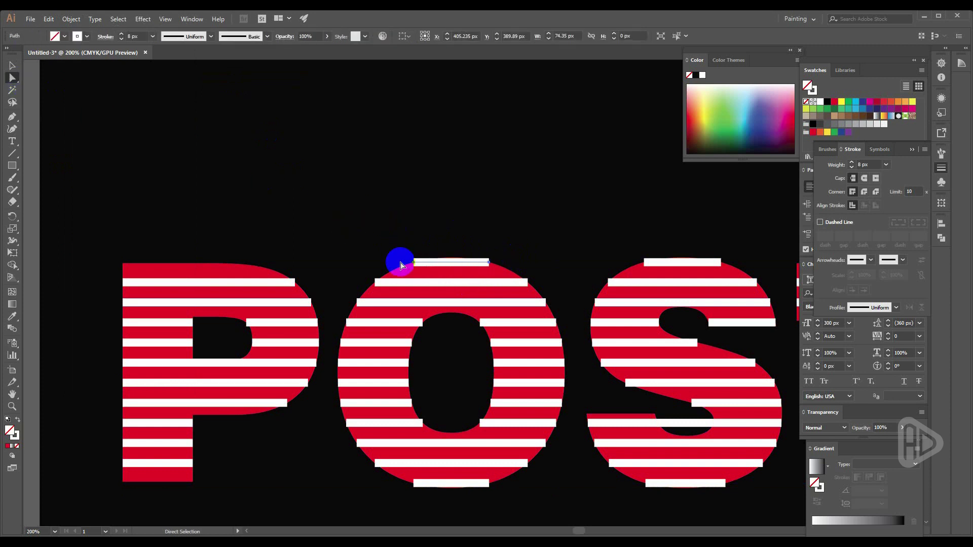
{"action": "left_click", "coordinate": [49, 19]}
{"action": "left_click", "coordinate": [65, 67]}
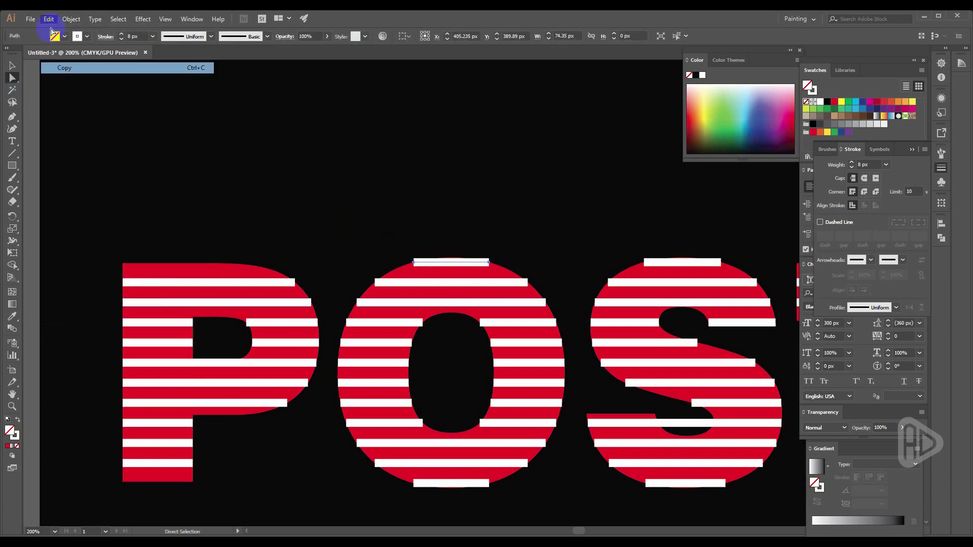
{"action": "left_click", "coordinate": [49, 20]}
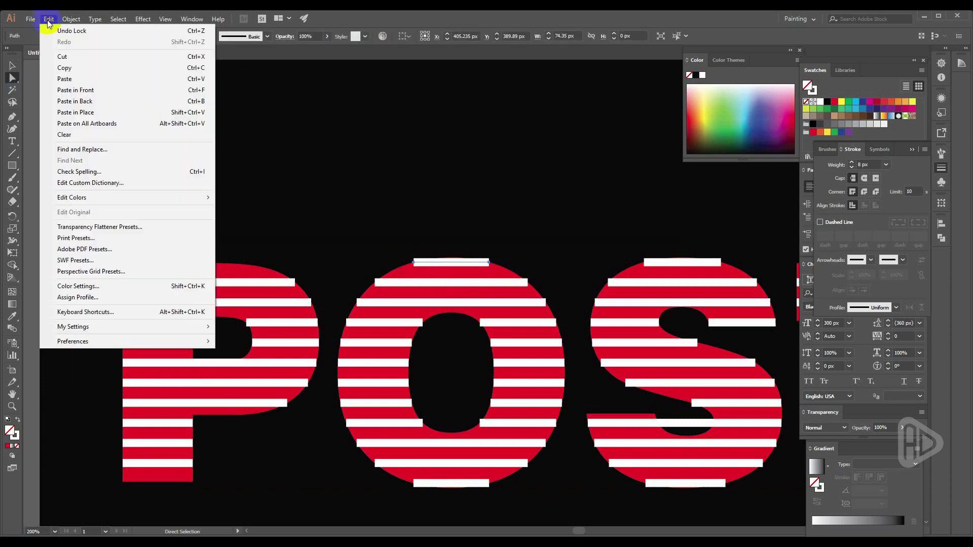
{"action": "left_click", "coordinate": [76, 112]}
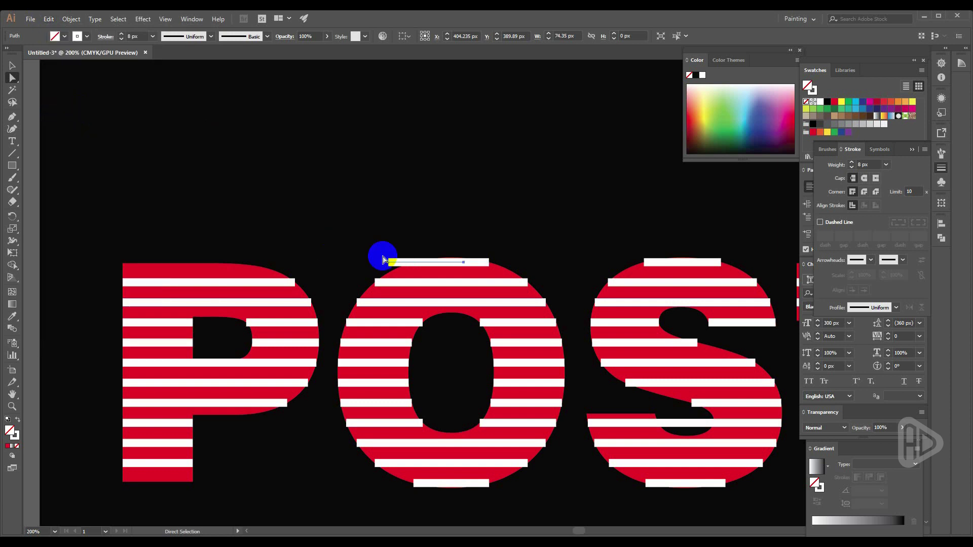
Step: Move the copied line horizontally to the top edge of the P, starting at the stem's outer edge
{"action": "key", "text": "shift+Left"}
{"action": "key", "text": "shift+Left"}
{"action": "key", "text": "shift+Left"}
{"action": "key", "text": "shift+Left"}
{"action": "key", "text": "shift+Left"}
{"action": "key", "text": "shift+Left"}
{"action": "key", "text": "shift+Left"}
{"action": "key", "text": "shift+Left"}
{"action": "key", "text": "shift+Left"}
{"action": "key", "text": "shift+Left"}
{"action": "key", "text": "shift+Left"}
{"action": "key", "text": "shift+Left"}
{"action": "key", "text": "shift+Left"}
{"action": "key", "text": "shift+Left"}
{"action": "key", "text": "shift+Left"}
{"action": "key", "text": "shift+Left"}
{"action": "key", "text": "shift+Left"}
{"action": "key", "text": "shift+Left"}
{"action": "key", "text": "shift+Left"}
{"action": "key", "text": "shift+Left"}
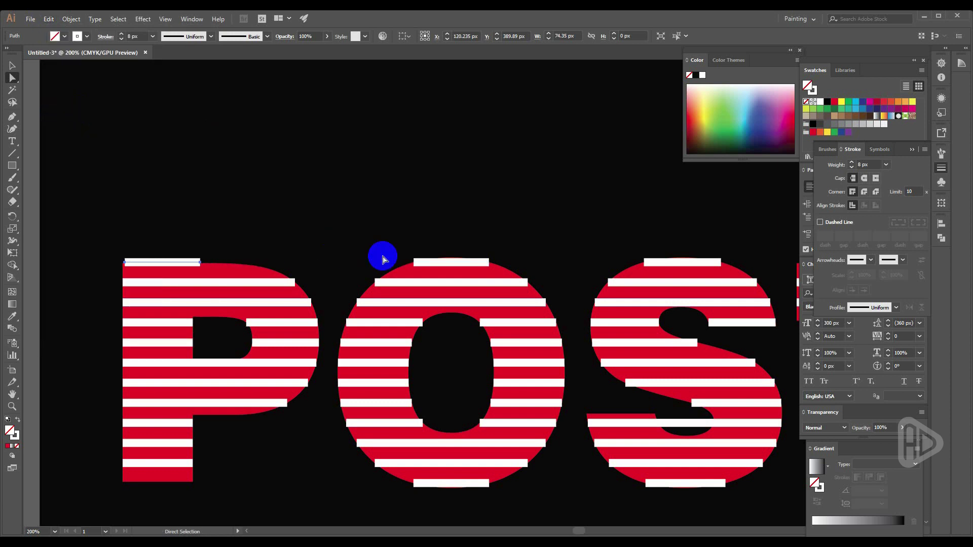
Step: Extend the right end of the P's top line to about X 202 px, following the letter's upper edge, and deselect it
{"action": "left_click", "coordinate": [197, 262]}
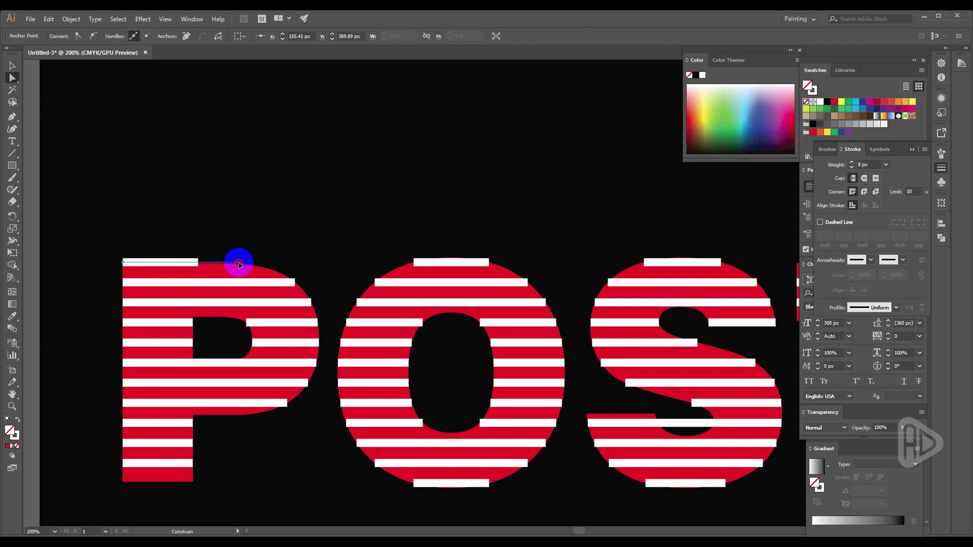
{"action": "left_click_drag", "start_coordinate": [238, 261], "coordinate": [246, 262]}
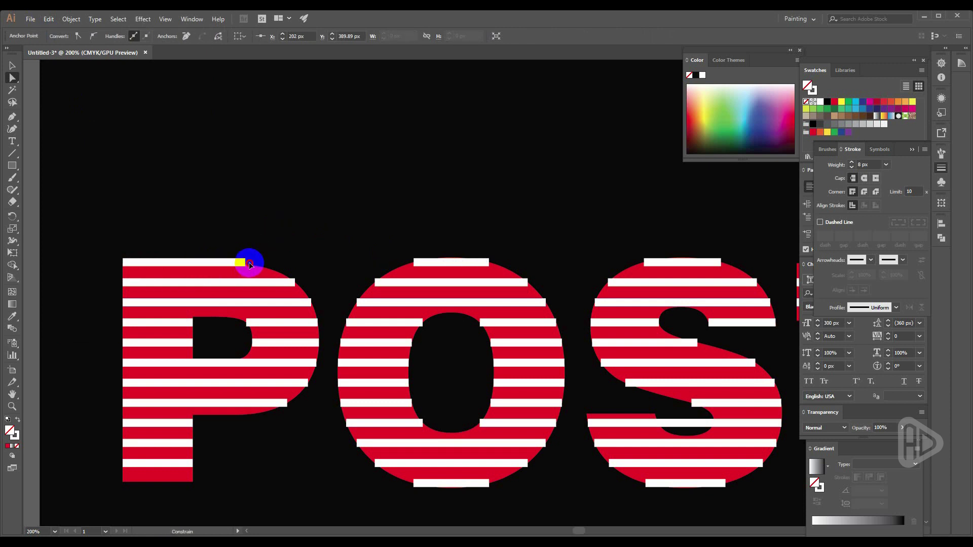
{"action": "left_click", "coordinate": [282, 232]}
Step: Copy the white line at the bottom of the O and paste the copy in place
{"action": "left_click_drag", "start_coordinate": [343, 249], "coordinate": [330, 236]}
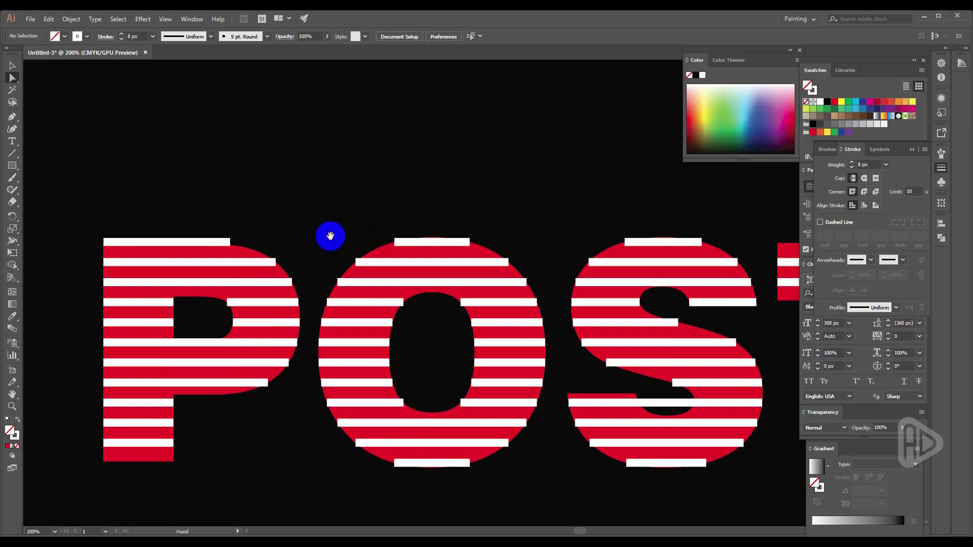
{"action": "left_click_drag", "start_coordinate": [489, 480], "coordinate": [386, 459]}
{"action": "left_click", "coordinate": [48, 18]}
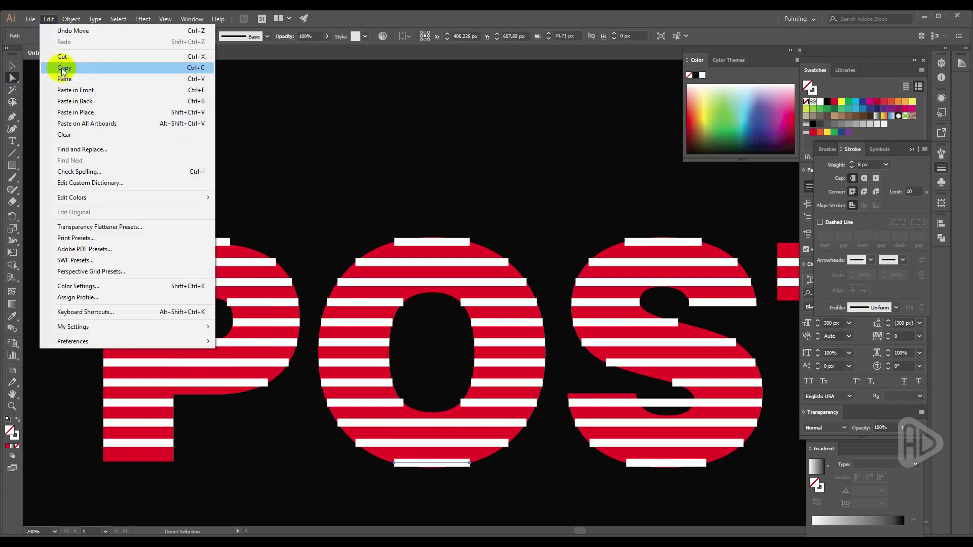
{"action": "left_click", "coordinate": [49, 68]}
{"action": "left_click", "coordinate": [48, 19]}
{"action": "left_click", "coordinate": [76, 112]}
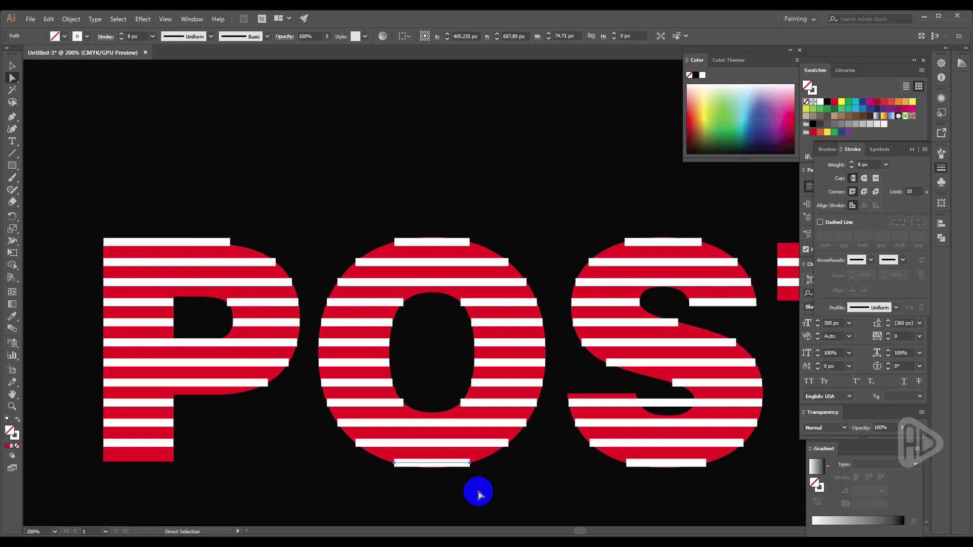
Step: Move the copied bottom line to the base of the P's stem and shorten its right end to the stem's edge
{"action": "key", "text": "shift+Left"}
{"action": "key", "text": "shift+Left"}
{"action": "key", "text": "shift+Left"}
{"action": "key", "text": "shift+Left"}
{"action": "key", "text": "shift+Left"}
{"action": "key", "text": "shift+Left"}
{"action": "key", "text": "shift+Left"}
{"action": "key", "text": "shift+Left"}
{"action": "key", "text": "shift+Left"}
{"action": "key", "text": "shift+Left"}
{"action": "key", "text": "shift+Left"}
{"action": "key", "text": "shift+Left"}
{"action": "key", "text": "shift+Left"}
{"action": "key", "text": "shift+Left"}
{"action": "key", "text": "shift+Left"}
{"action": "key", "text": "shift+Left"}
{"action": "key", "text": "shift+Left"}
{"action": "key", "text": "shift+Left"}
{"action": "key", "text": "shift+Left"}
{"action": "key", "text": "shift+Left"}
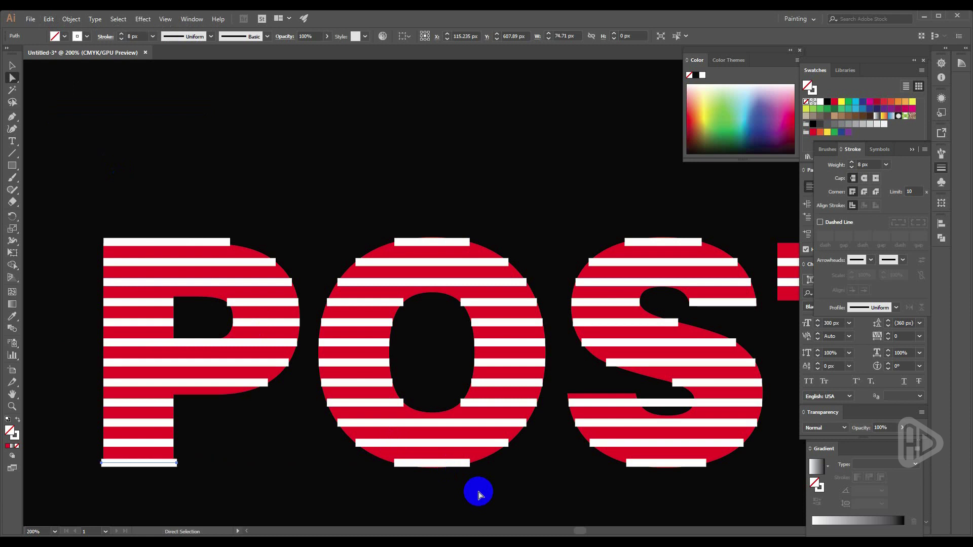
{"action": "key", "text": "Right"}
{"action": "key", "text": "Right"}
{"action": "key", "text": "Right"}
{"action": "left_click", "coordinate": [178, 463]}
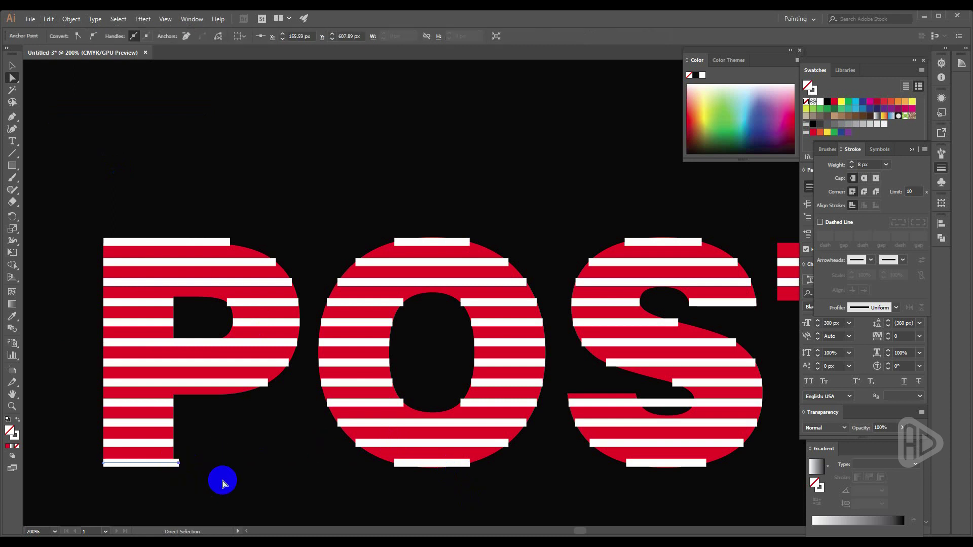
{"action": "left_click", "coordinate": [219, 476]}
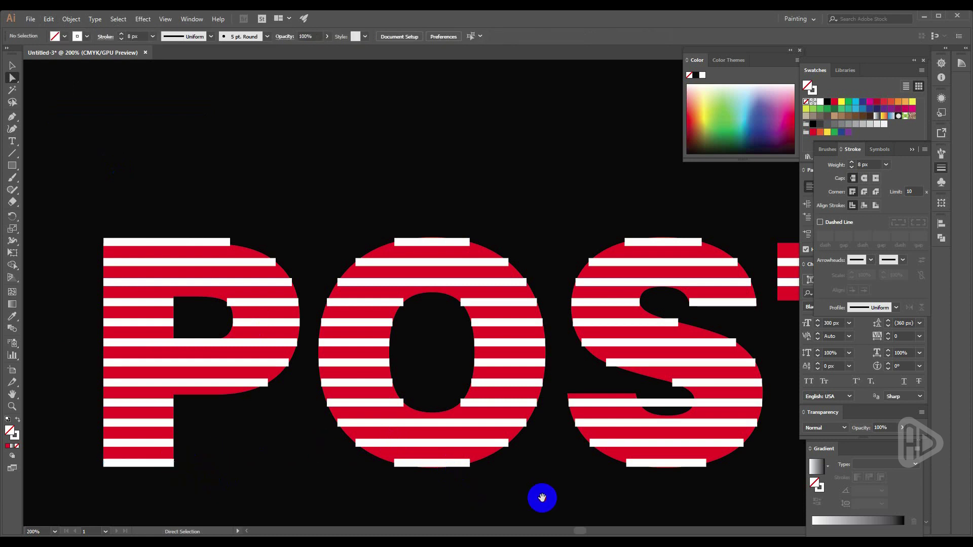
Step: Duplicate the S's top line and move the copy to the left end of the T crossbar's upper edge
{"action": "left_click_drag", "start_coordinate": [540, 497], "coordinate": [361, 480]}
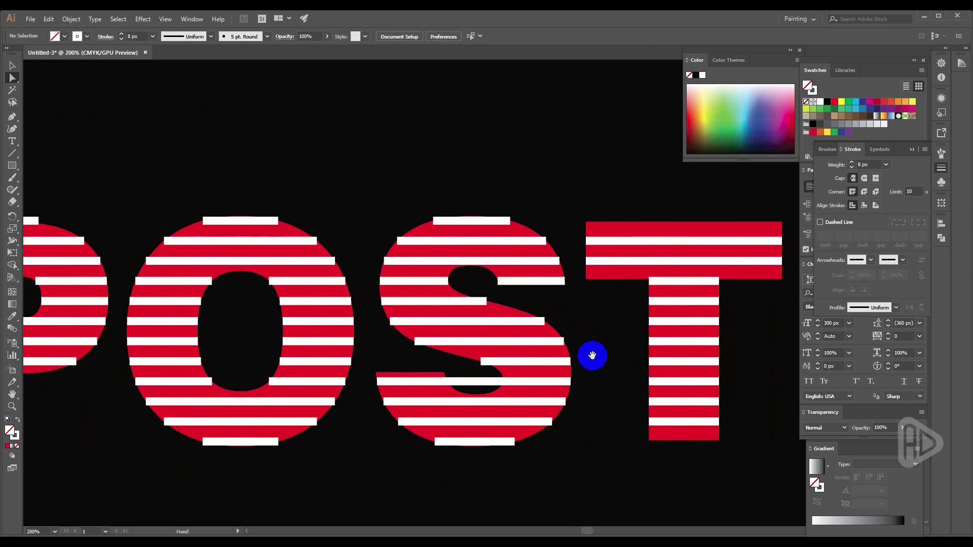
{"action": "left_click_drag", "start_coordinate": [606, 432], "coordinate": [393, 430]}
{"action": "left_click_drag", "start_coordinate": [246, 185], "coordinate": [355, 224]}
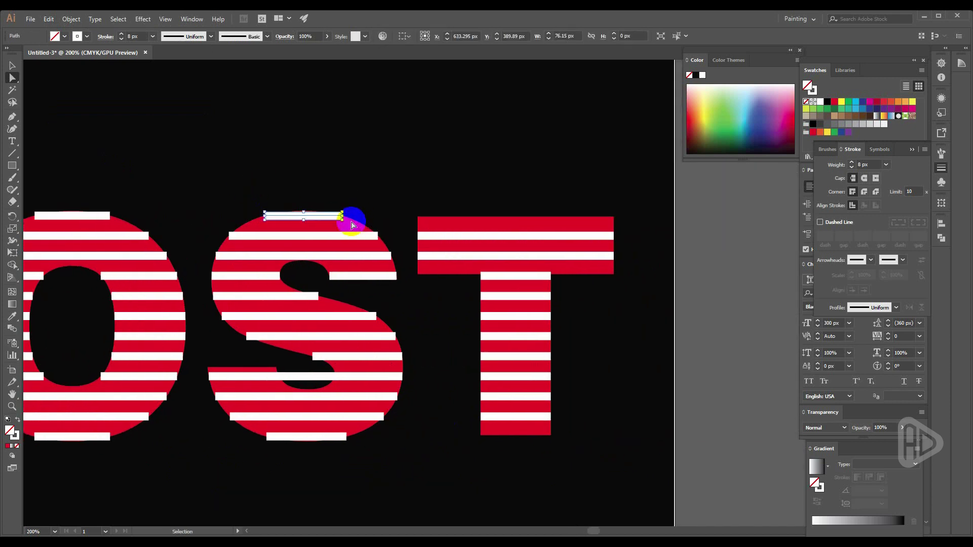
{"action": "key", "text": "shift+Right"}
{"action": "key", "text": "shift+Right"}
{"action": "key", "text": "shift+Right"}
{"action": "key", "text": "shift+Right"}
{"action": "key", "text": "shift+Right"}
{"action": "key", "text": "shift+Right"}
{"action": "key", "text": "shift+Right"}
{"action": "key", "text": "shift+Right"}
{"action": "key", "text": "shift+Right"}
{"action": "key", "text": "shift+Right"}
{"action": "key", "text": "shift+Right"}
Step: Extend the right end of the T's top line across the full width of the crossbar
{"action": "left_click_drag", "start_coordinate": [461, 187], "coordinate": [509, 223]}
{"action": "key", "text": "shift+Right"}
{"action": "key", "text": "shift+Right"}
{"action": "key", "text": "shift+Right"}
{"action": "key", "text": "shift+Right"}
{"action": "key", "text": "shift+Right"}
{"action": "key", "text": "shift+Right"}
{"action": "key", "text": "shift+Right"}
{"action": "key", "text": "shift+Right"}
{"action": "key", "text": "shift+Right"}
{"action": "key", "text": "shift+Right"}
{"action": "key", "text": "shift+Right"}
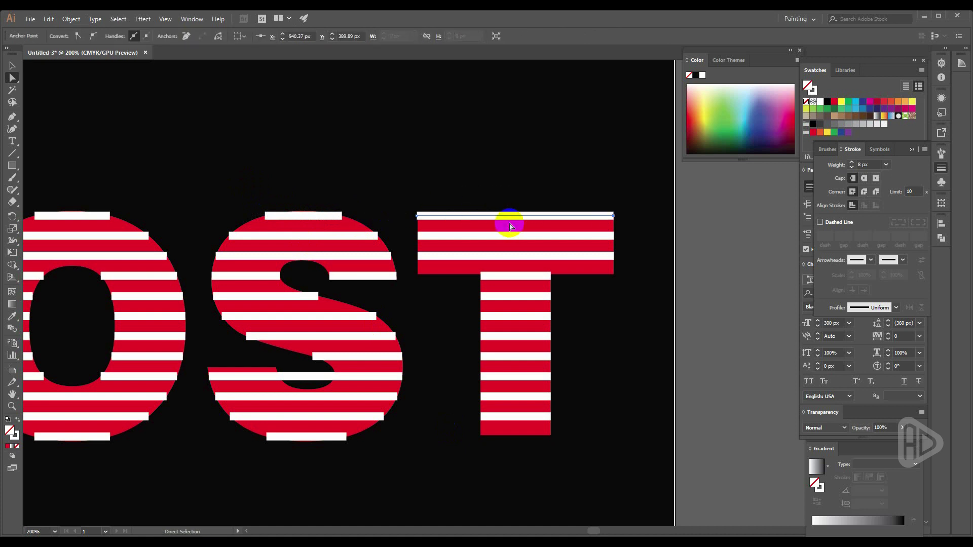
{"action": "key", "text": "Left"}
Step: Duplicate the S's bottom line, place the copy at the base of the T's stem and fit its ends to the stem's width
{"action": "left_click_drag", "start_coordinate": [377, 479], "coordinate": [251, 430]}
{"action": "key", "text": "shift+Right"}
{"action": "key", "text": "shift+Right"}
{"action": "key", "text": "shift+Right"}
{"action": "key", "text": "shift+Right"}
{"action": "key", "text": "shift+Right"}
{"action": "key", "text": "shift+Right"}
{"action": "key", "text": "shift+Right"}
{"action": "key", "text": "shift+Right"}
{"action": "key", "text": "shift+Right"}
{"action": "key", "text": "shift+Right"}
{"action": "key", "text": "shift+Right"}
{"action": "key", "text": "shift+Right"}
{"action": "key", "text": "shift+Right"}
{"action": "key", "text": "shift+Right"}
{"action": "key", "text": "shift+Right"}
{"action": "key", "text": "shift+Right"}
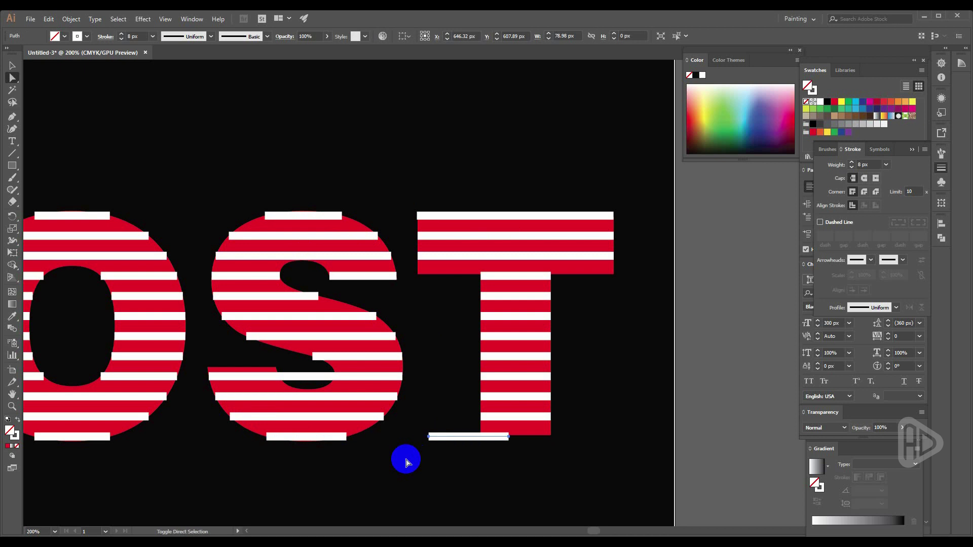
{"action": "left_click_drag", "start_coordinate": [585, 471], "coordinate": [557, 428]}
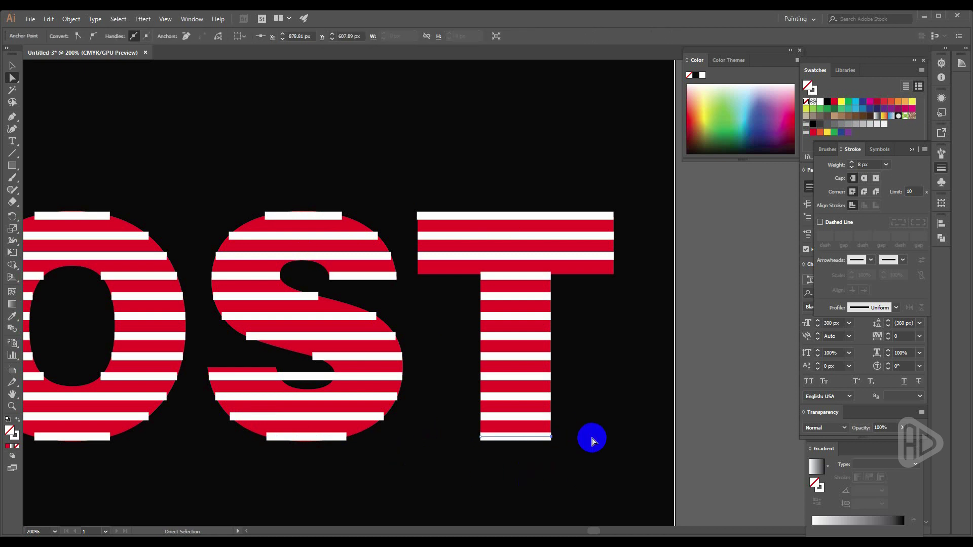
{"action": "left_click", "coordinate": [591, 438]}
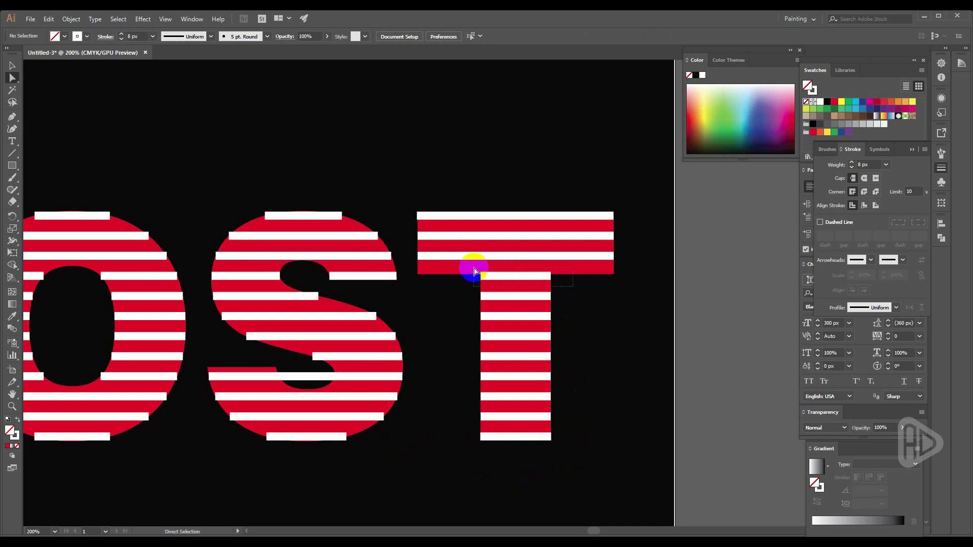
Step: Align the T stem's uppermost line with the crossbar's right edge and extend its left end across the full crossbar width
{"action": "left_click", "coordinate": [499, 275]}
{"action": "left_click_drag", "start_coordinate": [553, 278], "coordinate": [612, 277]}
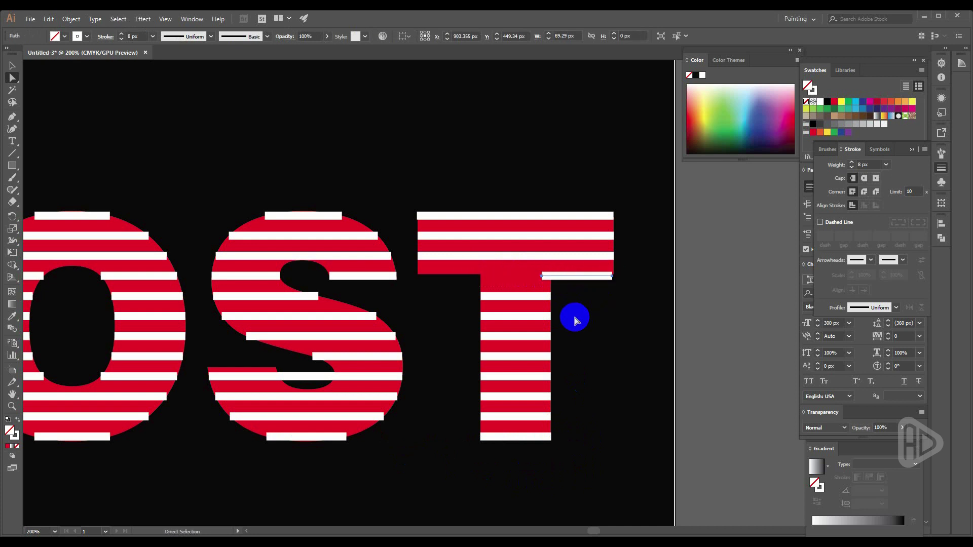
{"action": "left_click_drag", "start_coordinate": [530, 267], "coordinate": [554, 284]}
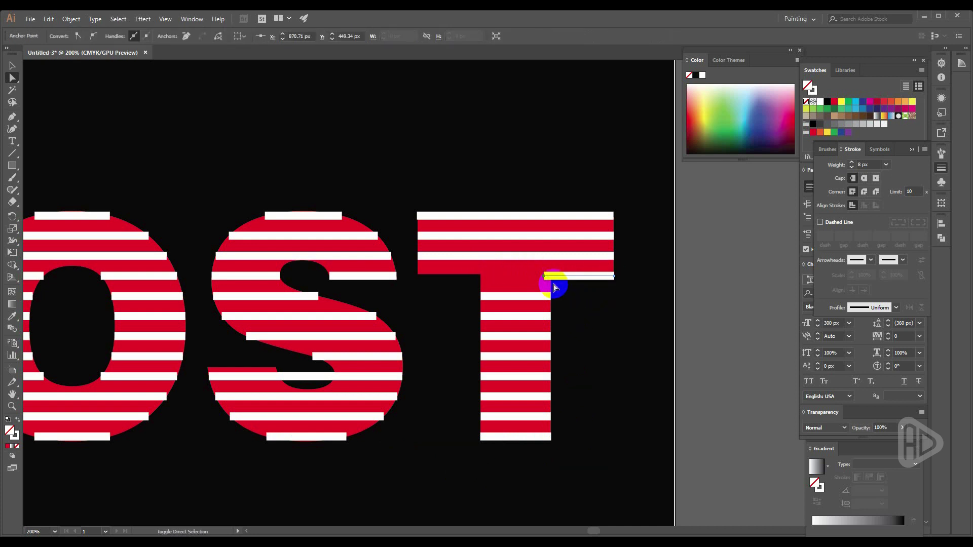
{"action": "key", "text": "shift+Left"}
{"action": "key", "text": "shift+Left"}
{"action": "key", "text": "shift+Left"}
{"action": "key", "text": "shift+Left"}
{"action": "key", "text": "shift+Left"}
{"action": "key", "text": "shift+Left"}
{"action": "key", "text": "shift+Left"}
{"action": "key", "text": "shift+Left"}
{"action": "key", "text": "shift+Left"}
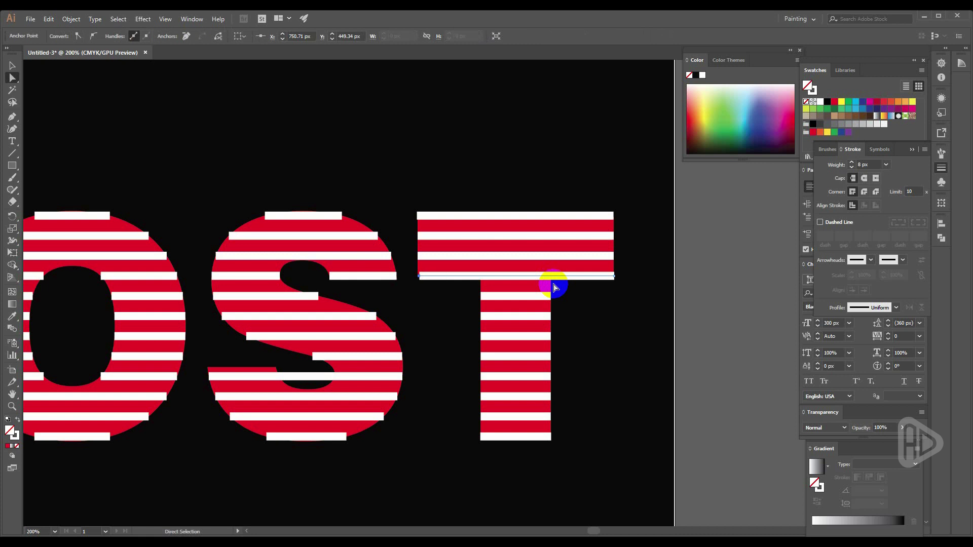
{"action": "left_click", "coordinate": [613, 332]}
Step: Select all the white lines and give their strokes round caps and round joins
{"action": "scroll", "coordinate": [615, 334], "scroll_direction": "down", "scroll_amount": 1}
{"action": "scroll", "coordinate": [617, 338], "scroll_direction": "down", "scroll_amount": 1}
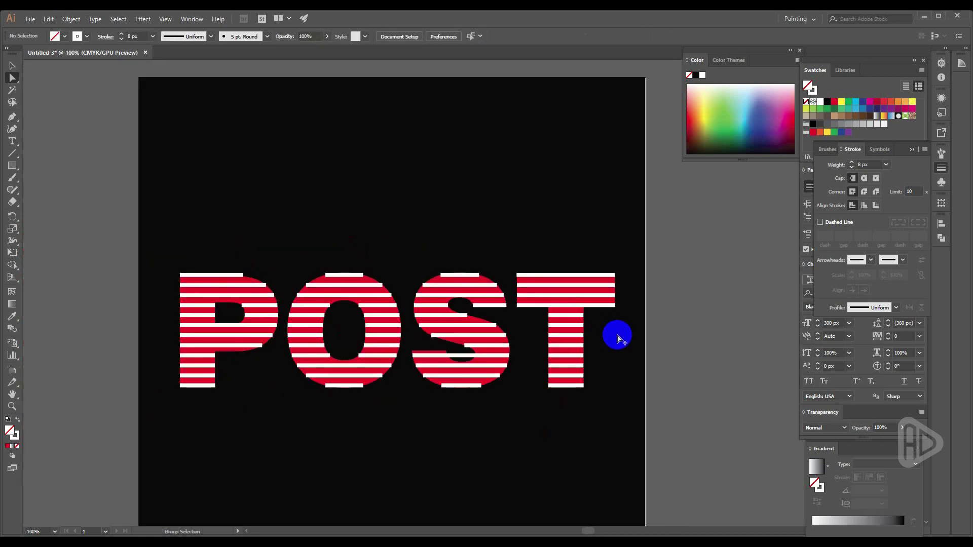
{"action": "left_click_drag", "start_coordinate": [167, 249], "coordinate": [625, 399]}
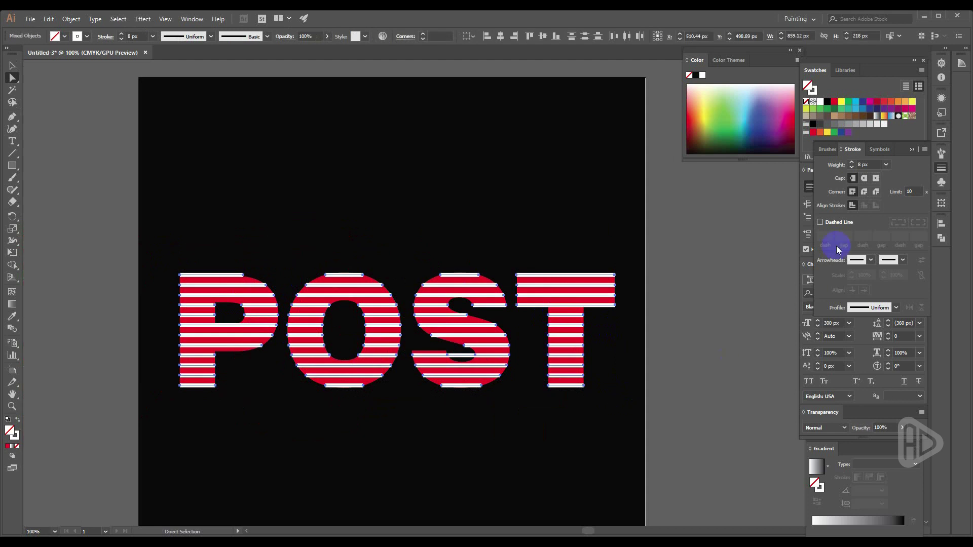
{"action": "left_click", "coordinate": [865, 191]}
Step: Remove the red POST lettering from behind the white lines
{"action": "key", "text": "ctrl+minus"}
{"action": "key", "text": "v"}
{"action": "left_click", "coordinate": [346, 249]}
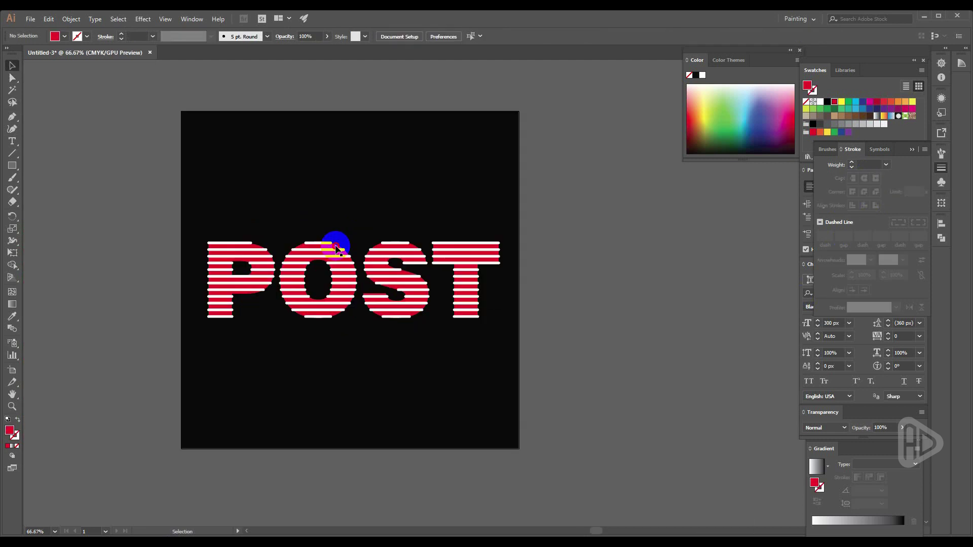
{"action": "left_click", "coordinate": [345, 246]}
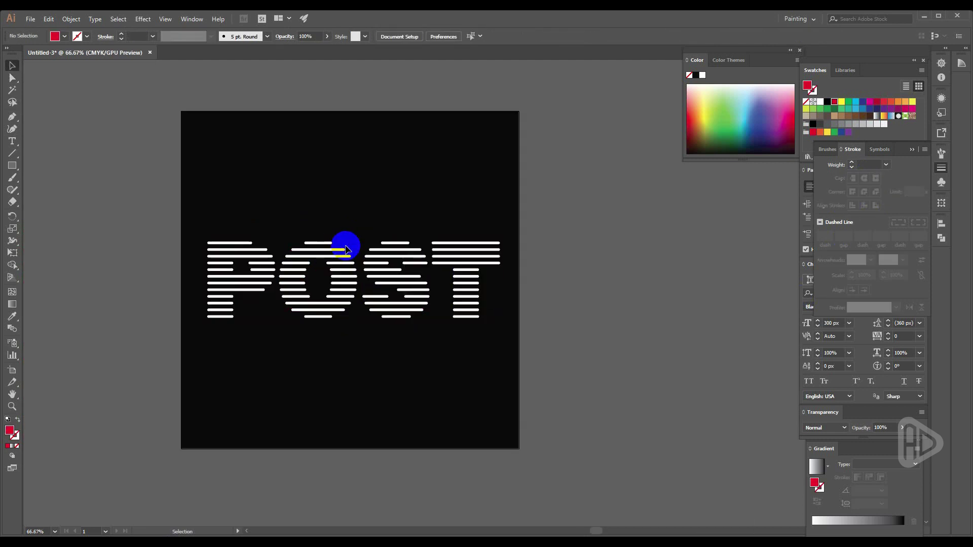
Step: Flatten the transparency of all the POST lines at vector balance 100 and 300 ppi, converting text and strokes to outlines
{"action": "left_click_drag", "start_coordinate": [274, 204], "coordinate": [316, 209]}
{"action": "left_click_drag", "start_coordinate": [235, 234], "coordinate": [551, 354]}
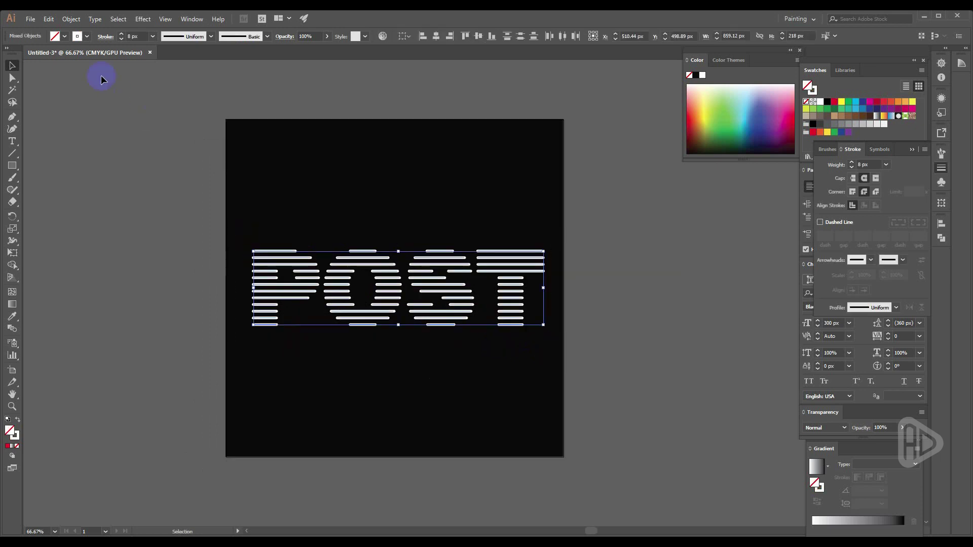
{"action": "left_click", "coordinate": [71, 19]}
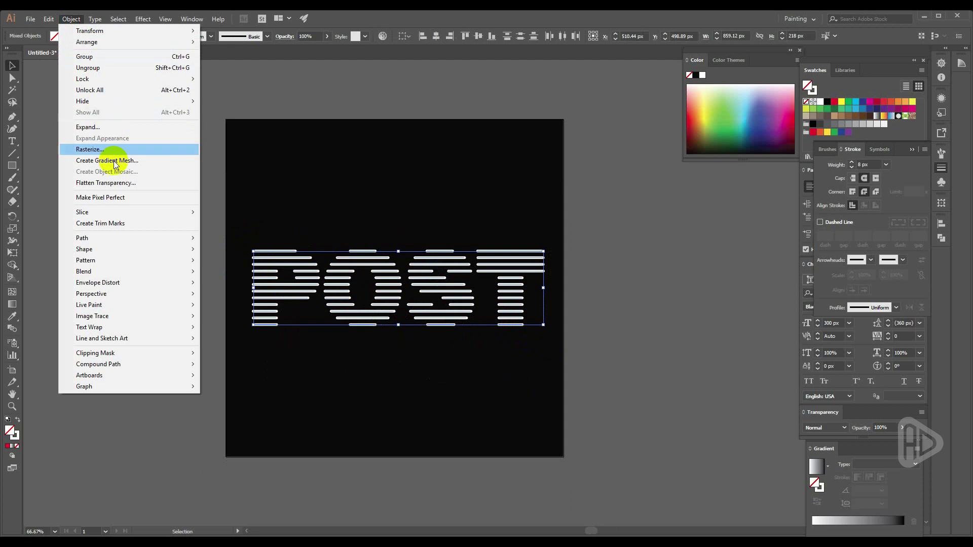
{"action": "left_click", "coordinate": [115, 183]}
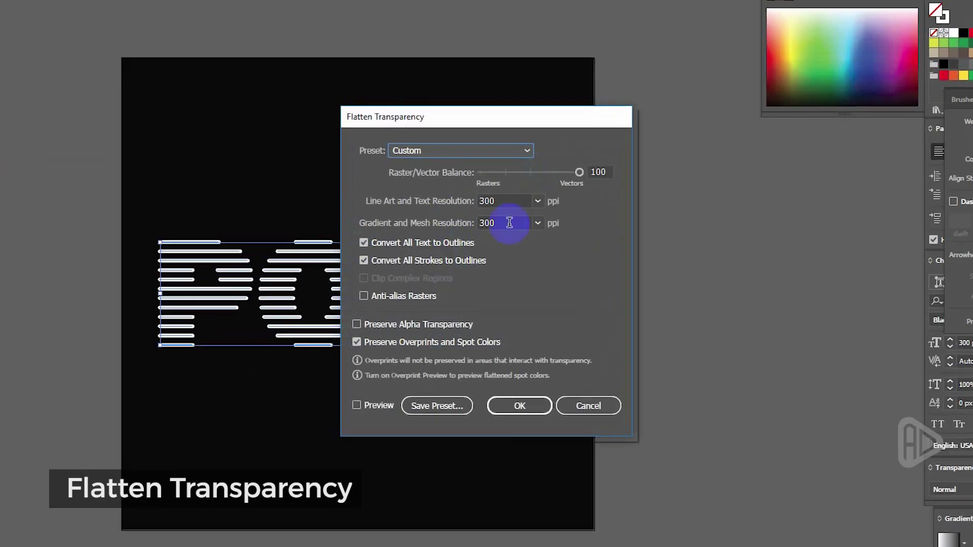
{"action": "left_click", "coordinate": [582, 172]}
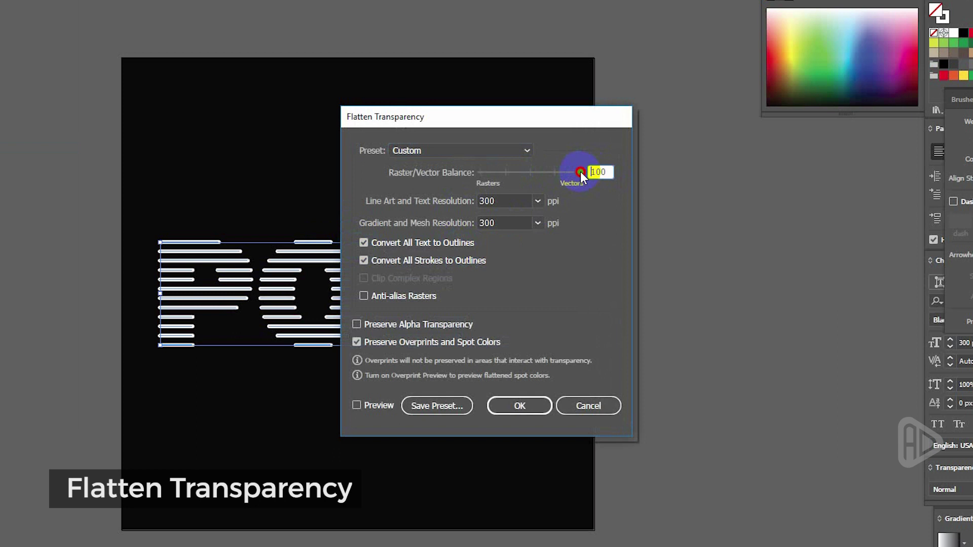
{"action": "left_click", "coordinate": [526, 197]}
{"action": "left_click", "coordinate": [520, 228]}
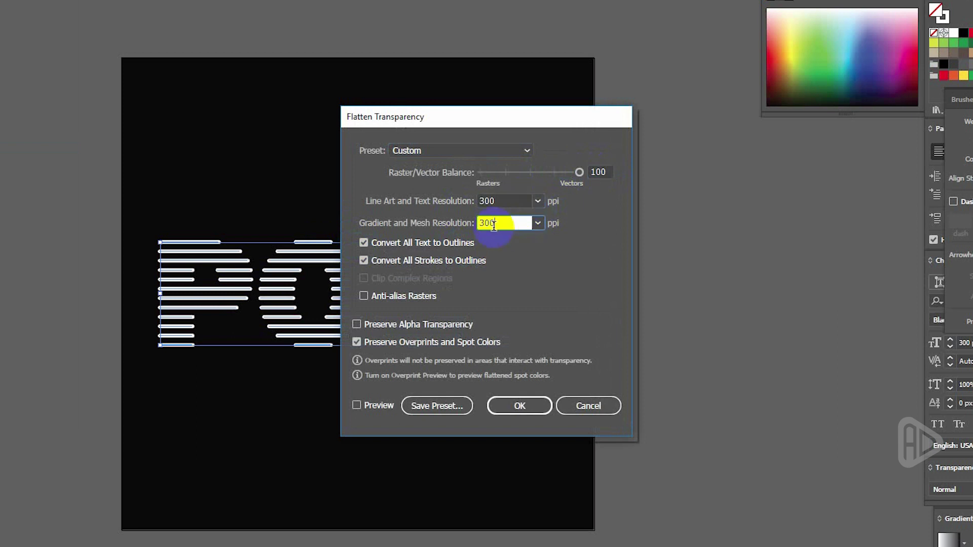
{"action": "left_click", "coordinate": [363, 243]}
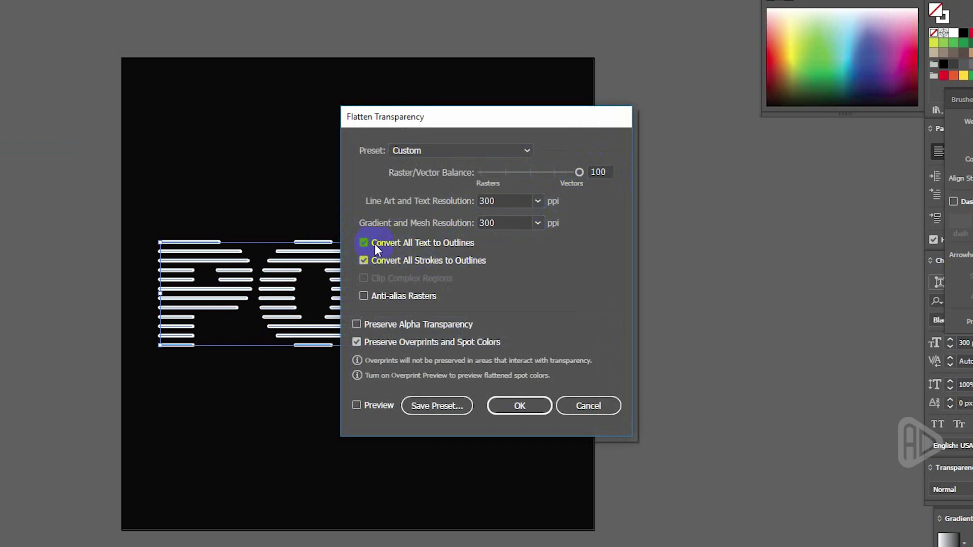
{"action": "left_click", "coordinate": [514, 404]}
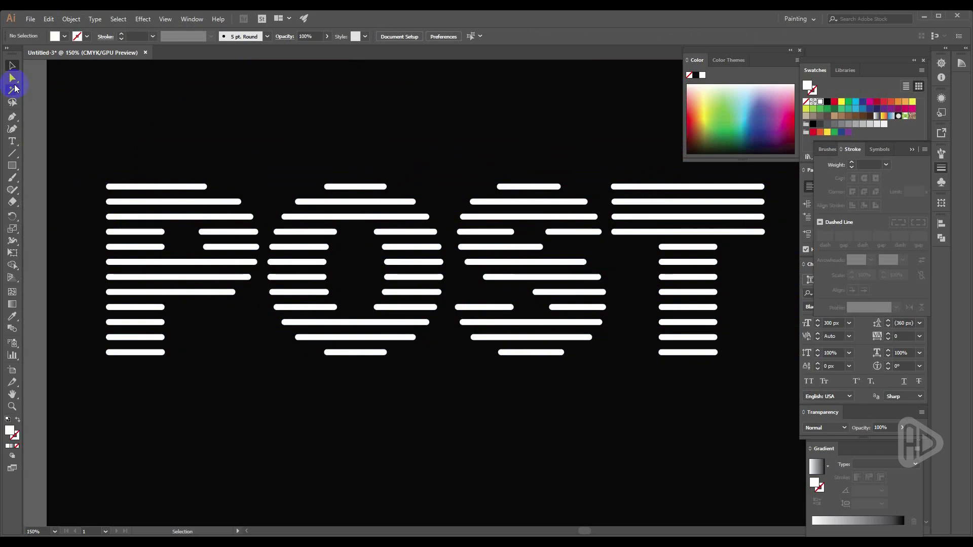
Step: Fill the P's lines with a linear gradient running from purple through cyan to light green
{"action": "left_click", "coordinate": [12, 79]}
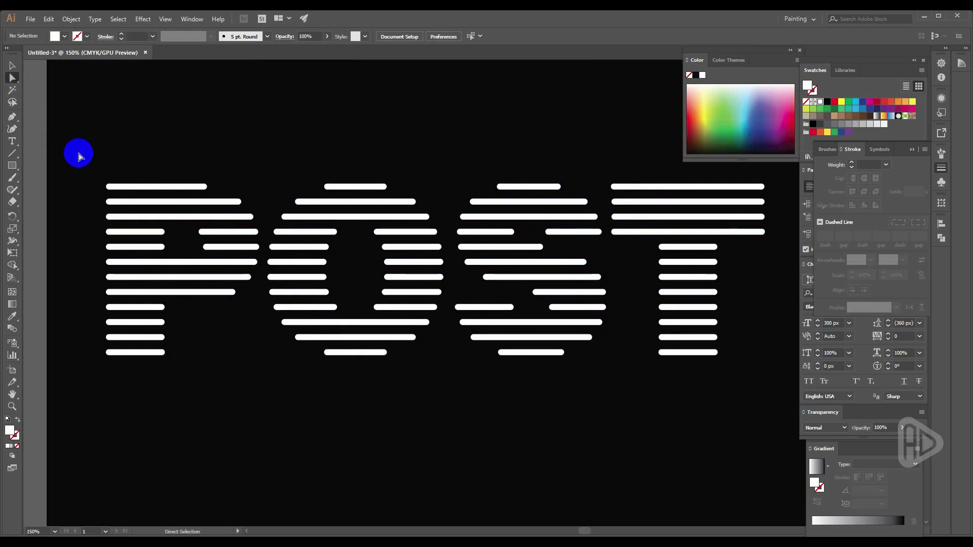
{"action": "left_click_drag", "start_coordinate": [78, 154], "coordinate": [261, 372]}
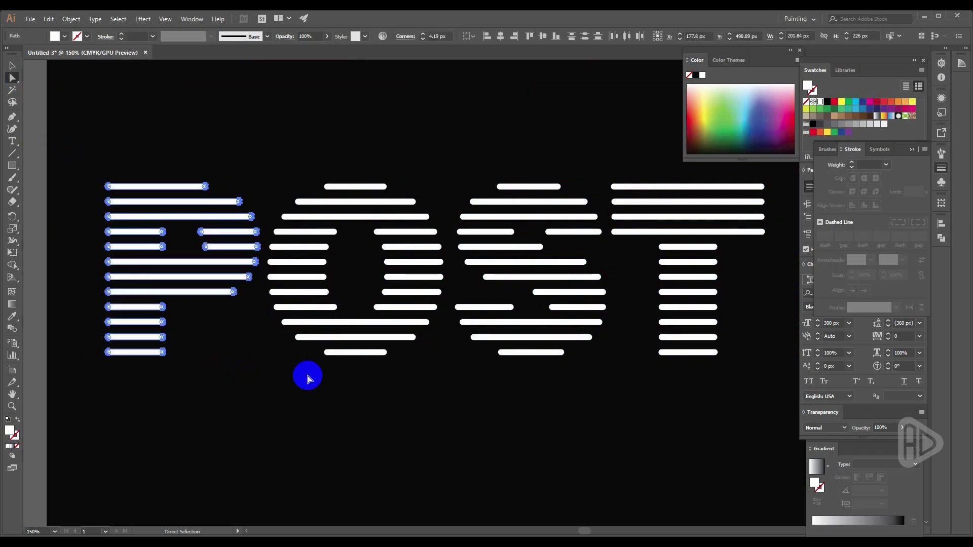
{"action": "left_click", "coordinate": [837, 520]}
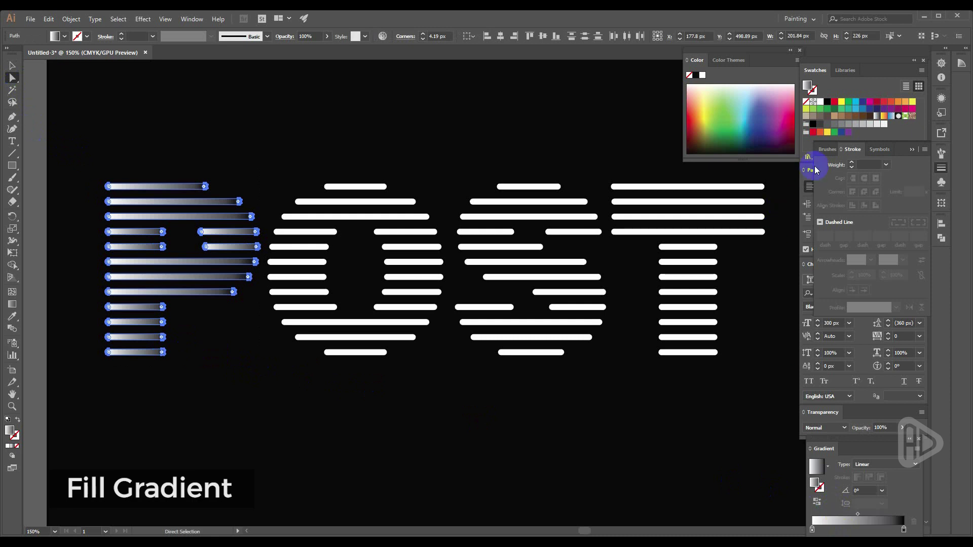
{"action": "left_click", "coordinate": [849, 133]}
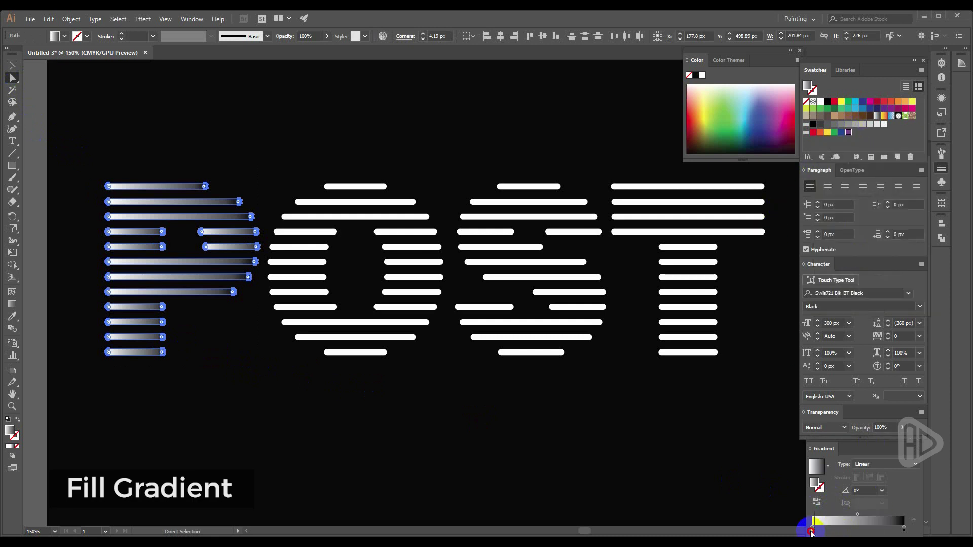
{"action": "left_click_drag", "start_coordinate": [812, 530], "coordinate": [811, 530]}
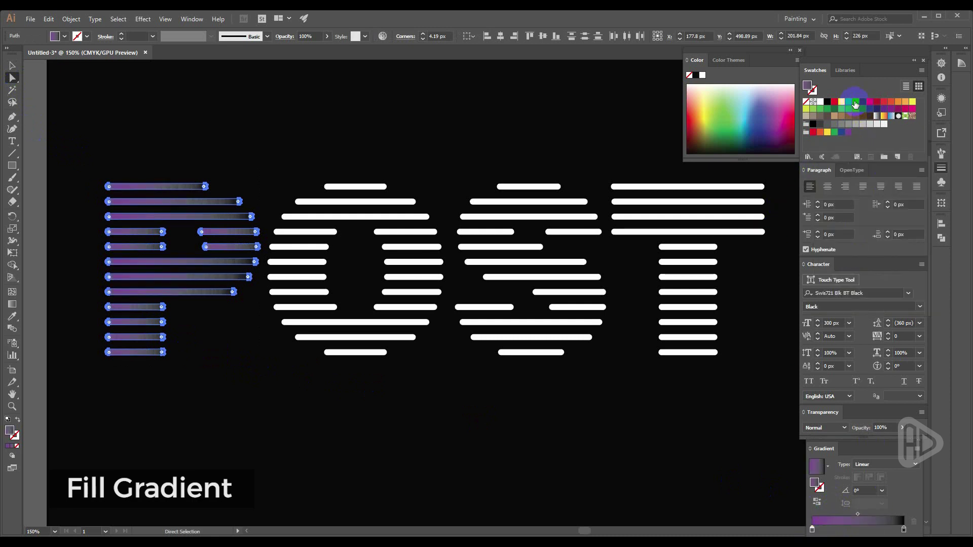
{"action": "left_click_drag", "start_coordinate": [855, 104], "coordinate": [858, 530]}
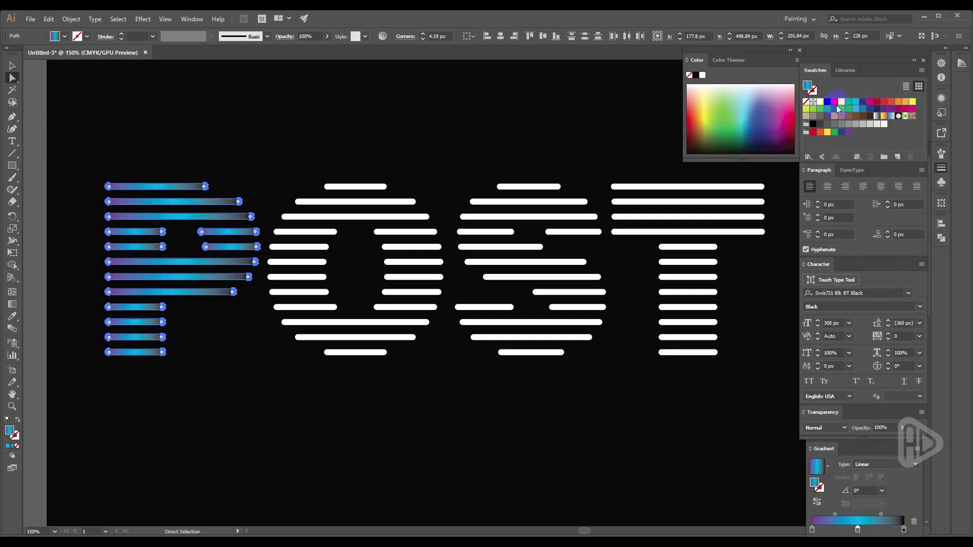
{"action": "left_click_drag", "start_coordinate": [904, 532], "coordinate": [904, 530]}
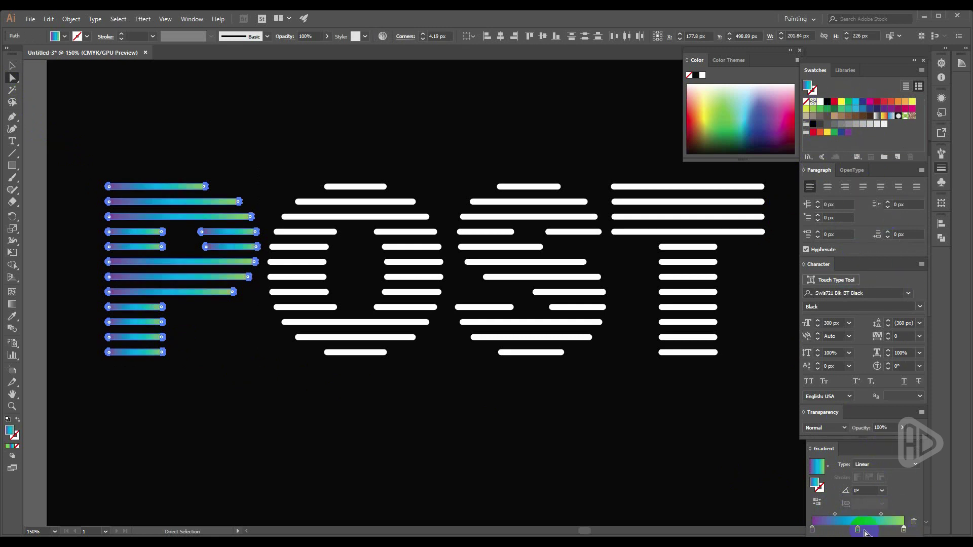
Step: Run the P's gradient across all its lines as one blend from top to bottom at about -79.5°
{"action": "left_click", "coordinate": [12, 304]}
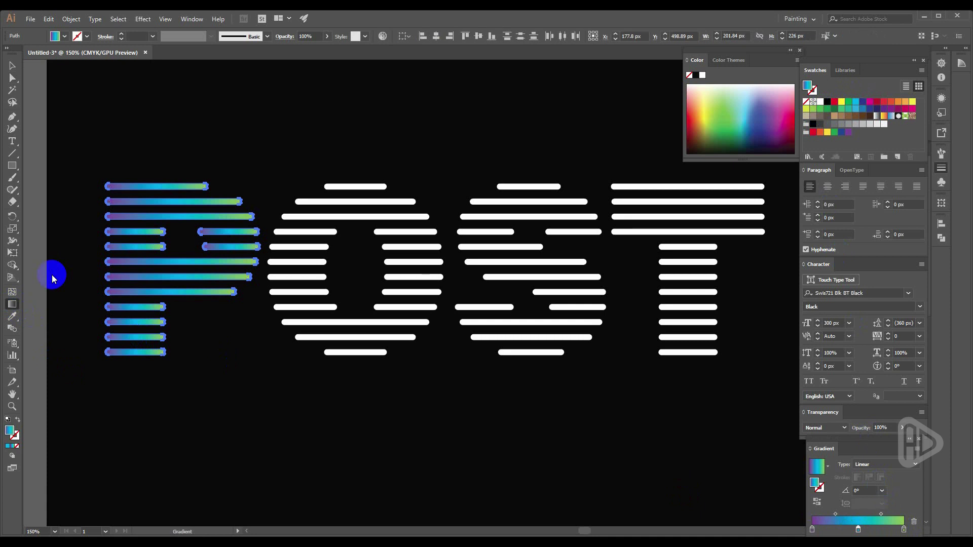
{"action": "left_click_drag", "start_coordinate": [118, 171], "coordinate": [154, 363]}
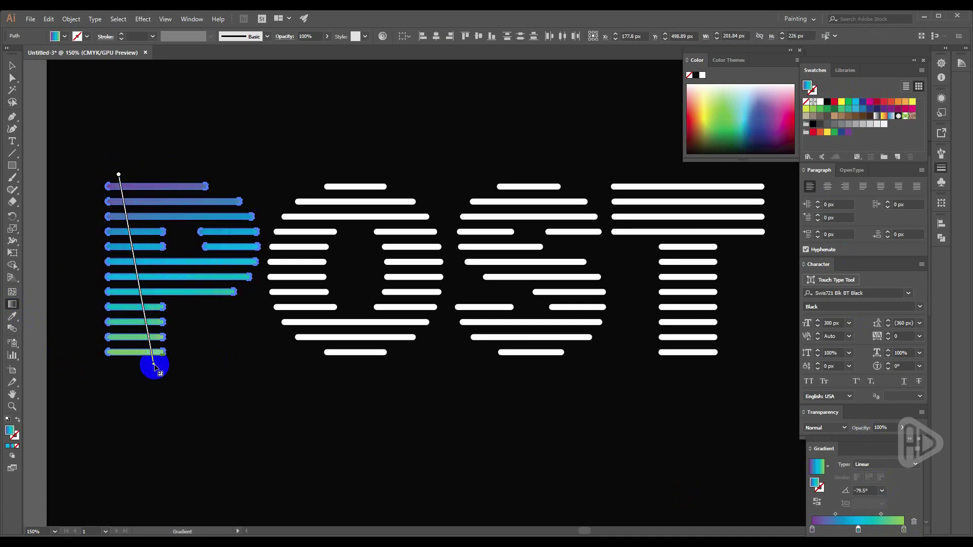
{"action": "key", "text": "v"}
{"action": "left_click_drag", "start_coordinate": [114, 117], "coordinate": [187, 152]}
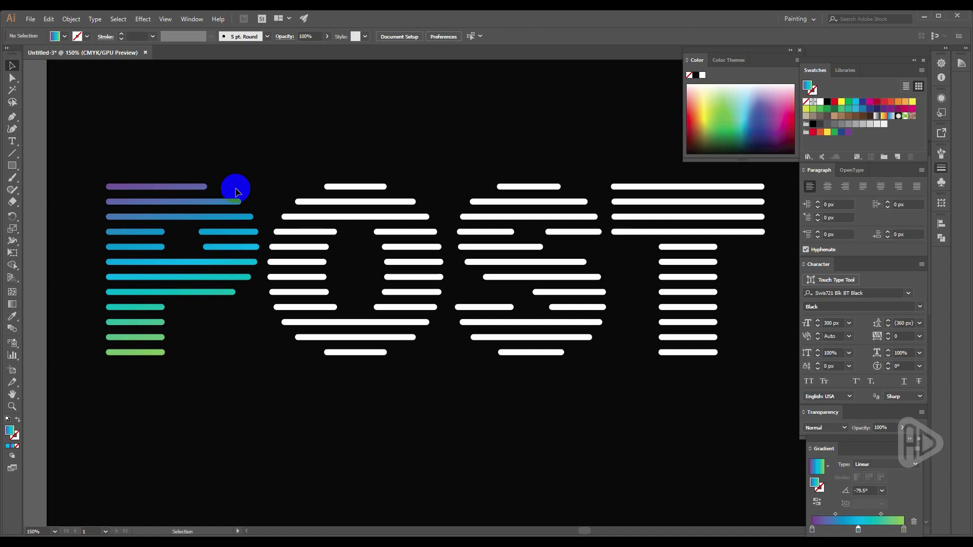
Step: Copy the P's gradient onto the O's lines and run it from top to bottom at about -75.4°
{"action": "key", "text": "a"}
{"action": "left_click_drag", "start_coordinate": [262, 162], "coordinate": [449, 377]}
{"action": "left_click", "coordinate": [13, 316]}
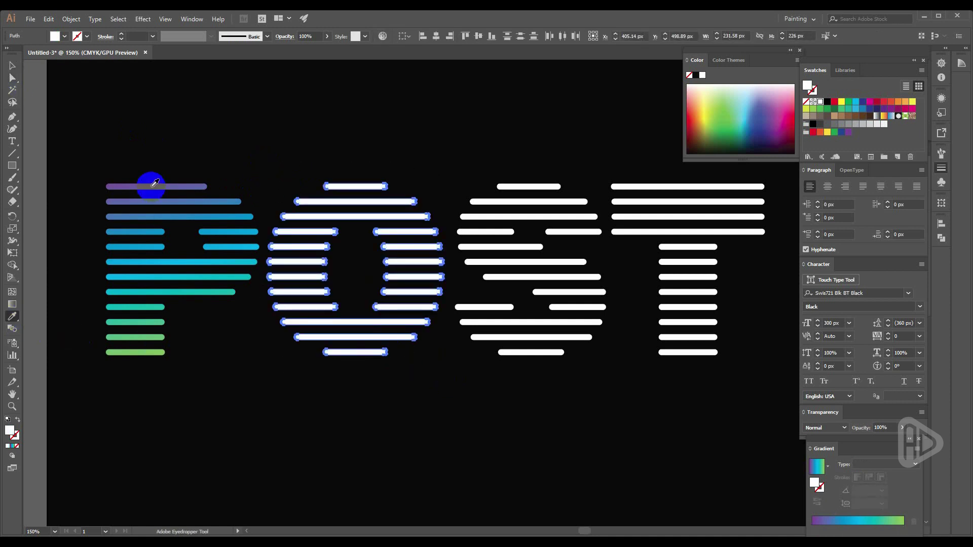
{"action": "left_click", "coordinate": [155, 183]}
{"action": "left_click", "coordinate": [12, 304]}
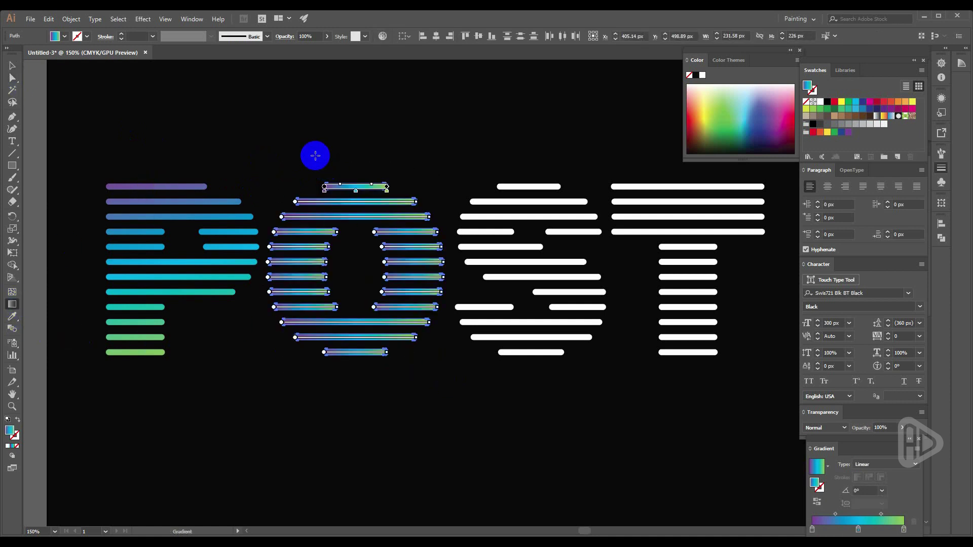
{"action": "left_click_drag", "start_coordinate": [325, 179], "coordinate": [369, 350]}
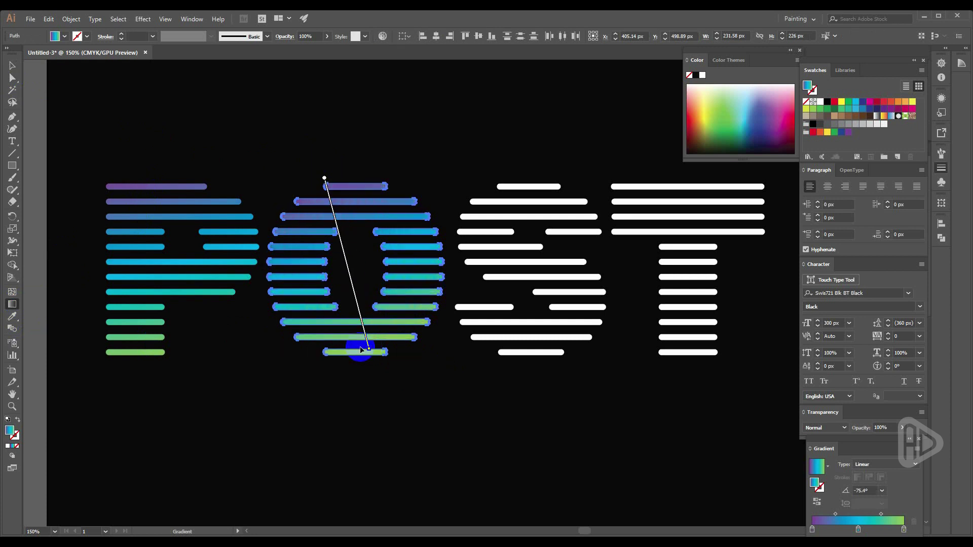
{"action": "left_click", "coordinate": [12, 69]}
Step: Copy the O's gradient onto the S's lines and reverse its color order
{"action": "left_click", "coordinate": [12, 78]}
{"action": "left_click", "coordinate": [466, 182]}
{"action": "left_click_drag", "start_coordinate": [447, 163], "coordinate": [611, 372]}
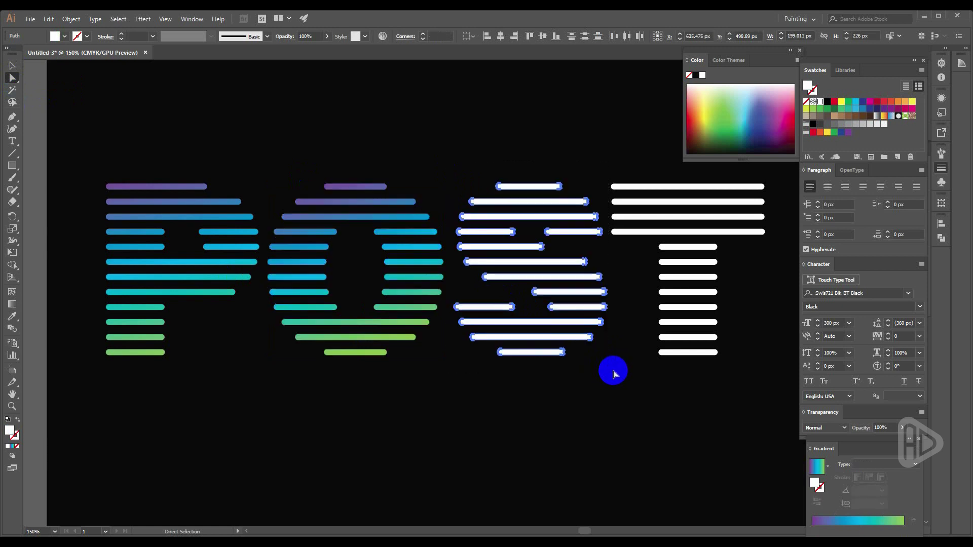
{"action": "left_click", "coordinate": [12, 317]}
{"action": "left_click", "coordinate": [359, 183]}
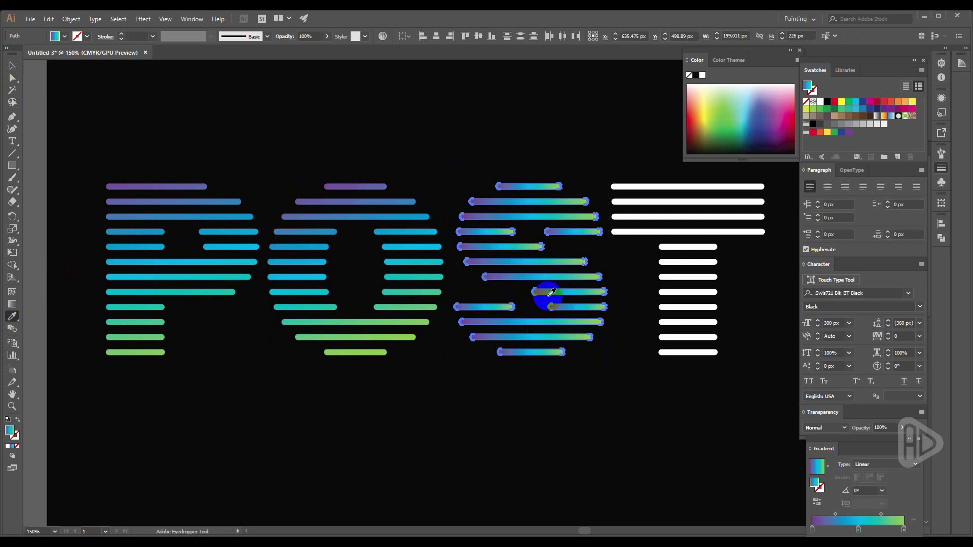
{"action": "left_click", "coordinate": [816, 504]}
{"action": "left_click", "coordinate": [430, 422]}
Step: Try running the reversed gradient across the S from its top to its base at about -69.4°
{"action": "left_click", "coordinate": [13, 304]}
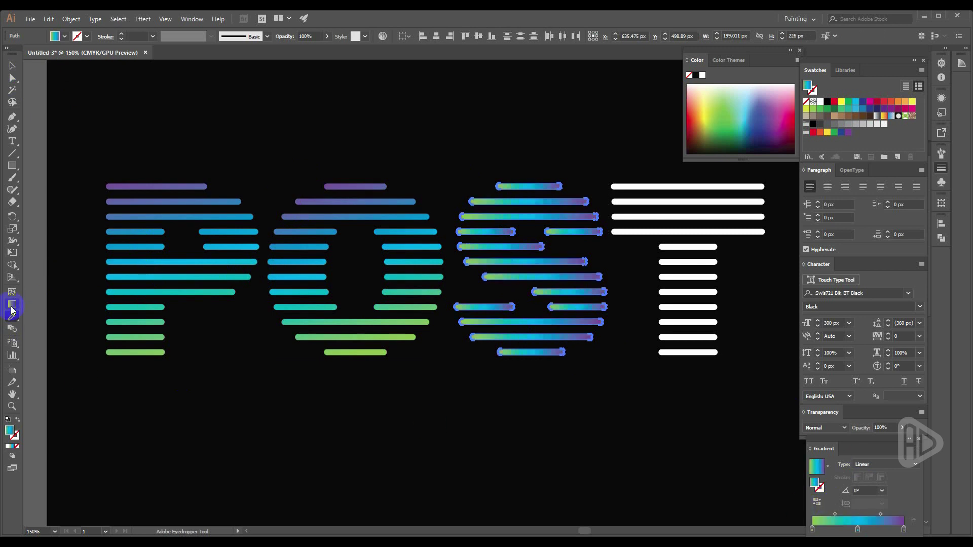
{"action": "left_click", "coordinate": [496, 230]}
{"action": "left_click_drag", "start_coordinate": [486, 171], "coordinate": [556, 361]}
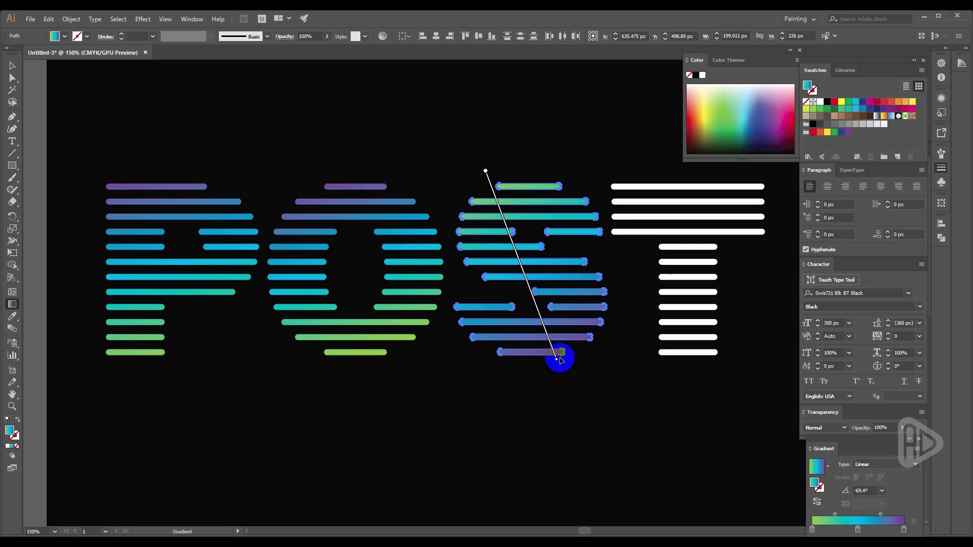
{"action": "left_click", "coordinate": [485, 172]}
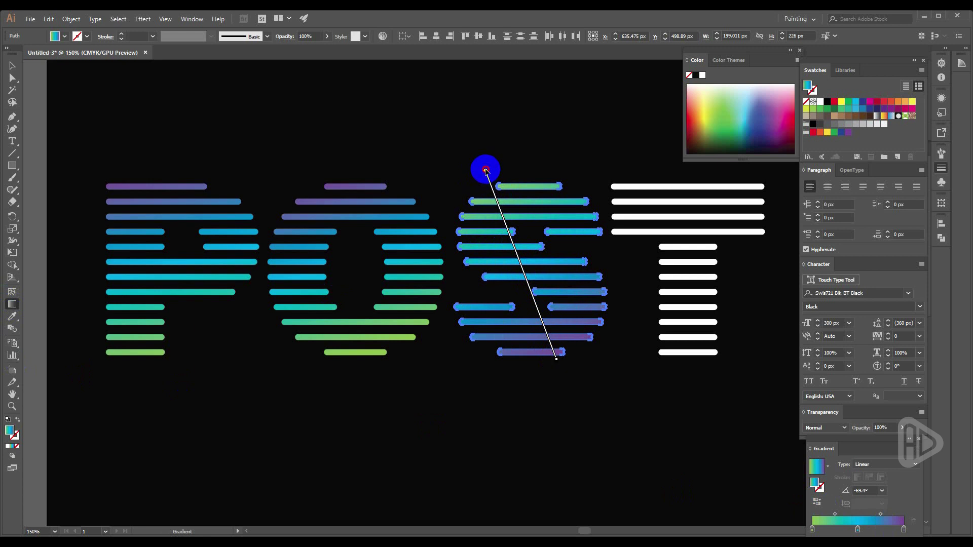
{"action": "left_click_drag", "start_coordinate": [486, 171], "coordinate": [490, 178]}
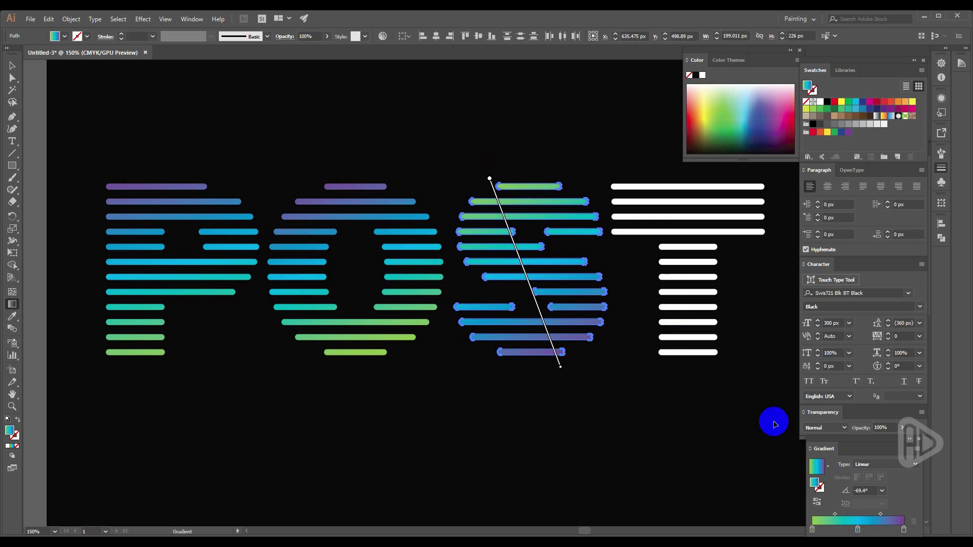
Step: Change the S gradient's middle color to yellow-green and run the blend diagonally upward across the letter at about 123.6°
{"action": "mouse_move", "coordinate": [842, 105]}
{"action": "left_mouse_down"}
{"action": "mouse_move", "coordinate": [879, 522]}
{"action": "mouse_move", "coordinate": [857, 530]}
{"action": "left_mouse_up"}
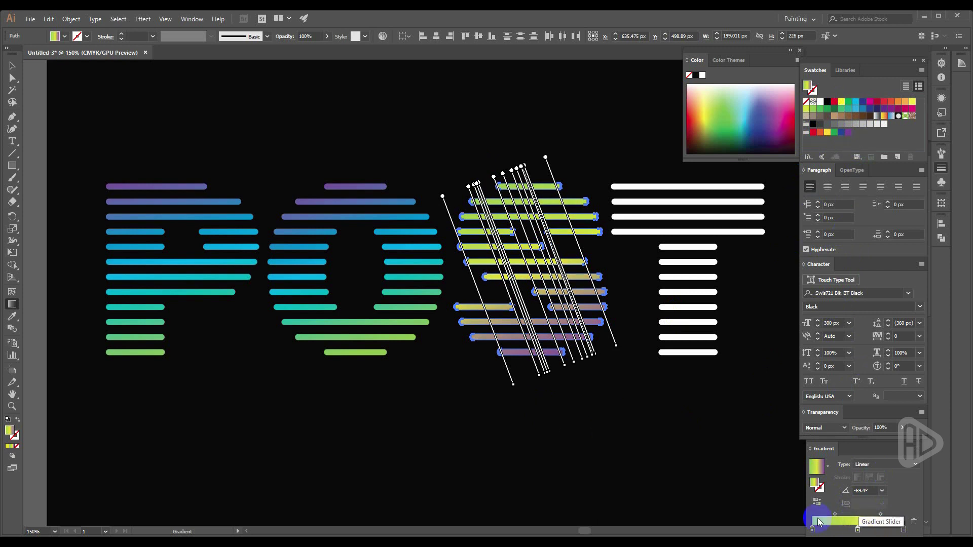
{"action": "left_click", "coordinate": [12, 304]}
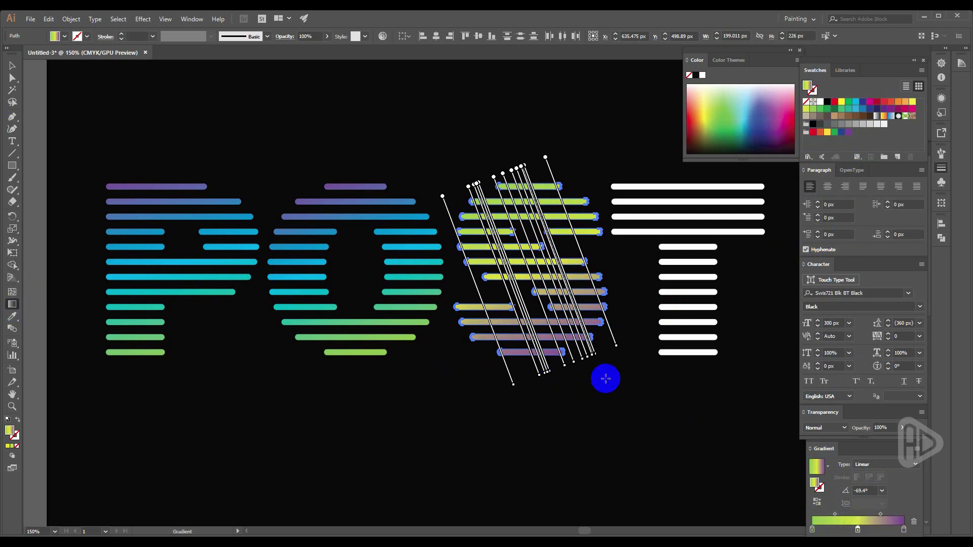
{"action": "left_click_drag", "start_coordinate": [530, 324], "coordinate": [451, 206]}
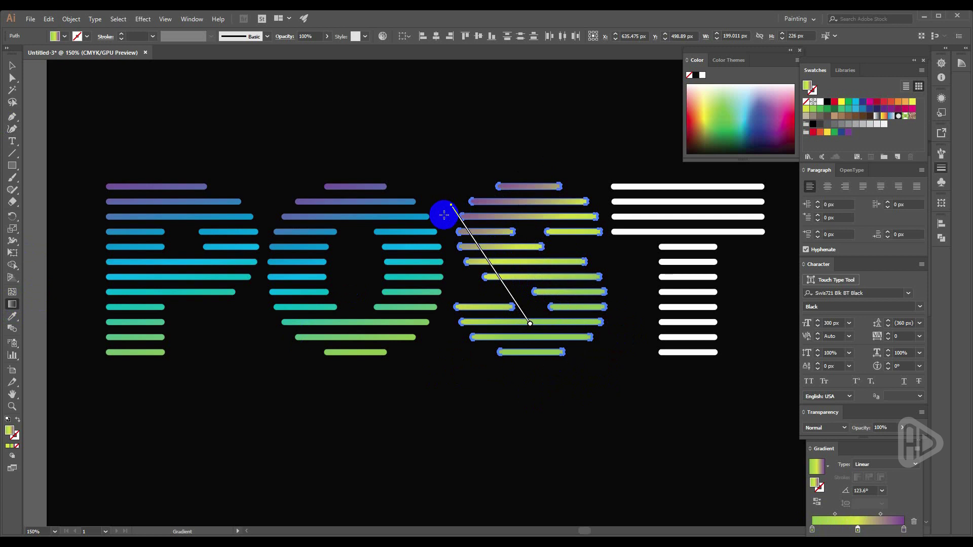
{"action": "left_click", "coordinate": [12, 66]}
{"action": "left_click", "coordinate": [211, 135]}
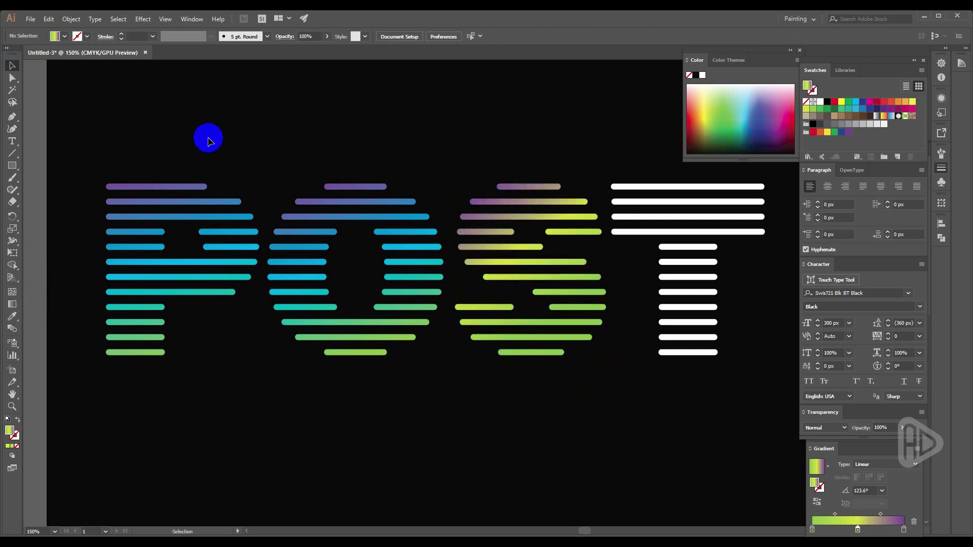
Step: Fill the T's lines with a two-color linear gradient running from purple to white, without a middle color stop
{"action": "scroll", "coordinate": [206, 150], "scroll_direction": "down", "scroll_amount": 1}
{"action": "left_click", "coordinate": [12, 78]}
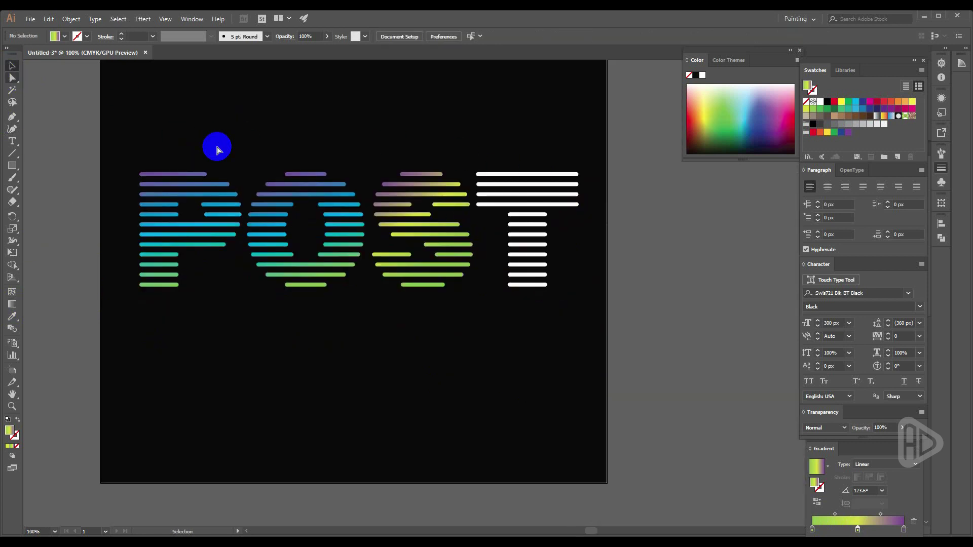
{"action": "left_click_drag", "start_coordinate": [474, 161], "coordinate": [593, 302]}
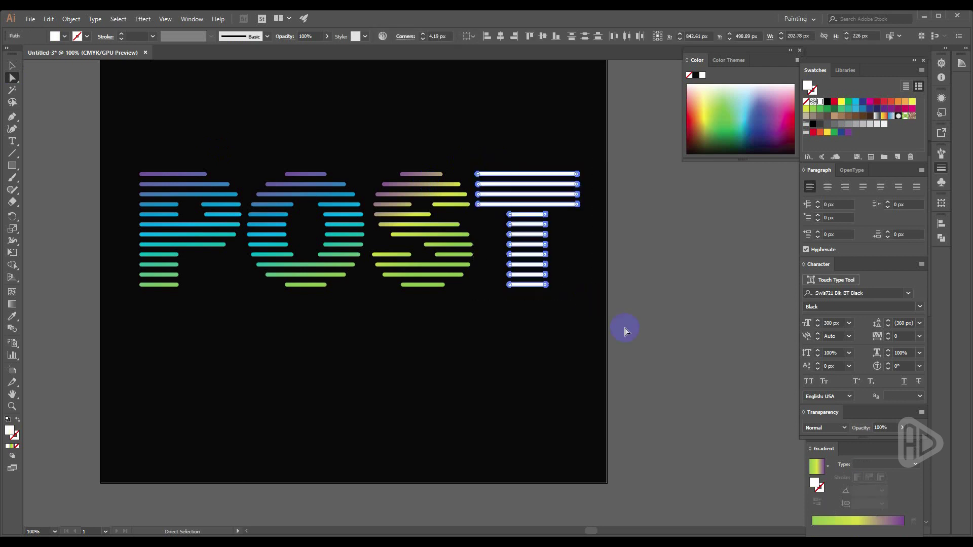
{"action": "left_click", "coordinate": [841, 521]}
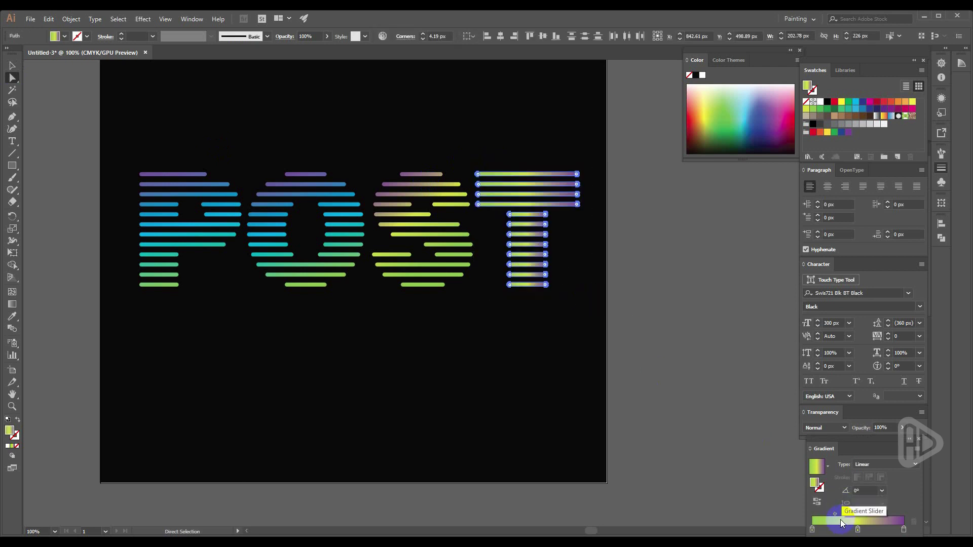
{"action": "left_click_drag", "start_coordinate": [851, 531], "coordinate": [842, 228]}
{"action": "left_click_drag", "start_coordinate": [904, 531], "coordinate": [904, 530]}
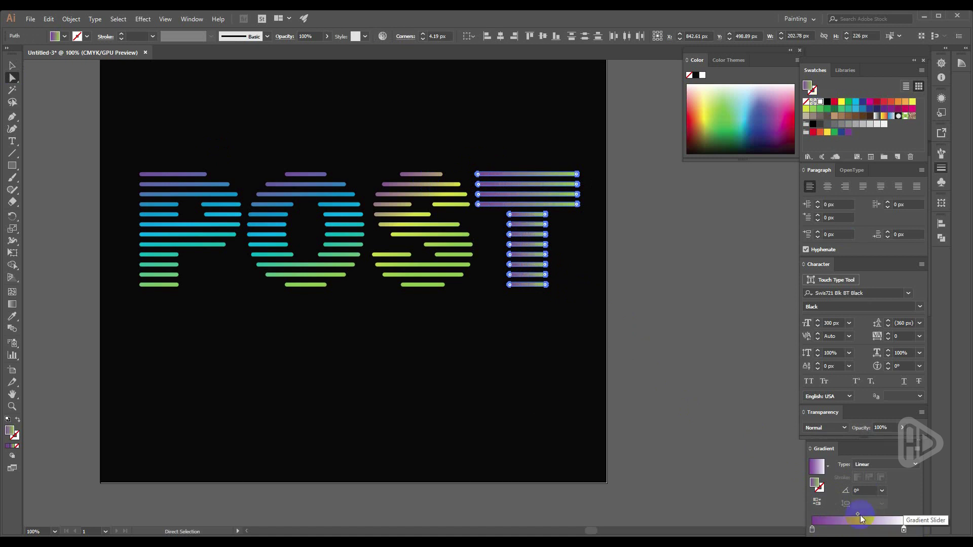
Step: Try running the T's purple-to-white gradient diagonally from the letter's base toward its upper-left corner at about 120.9°
{"action": "left_click", "coordinate": [13, 304]}
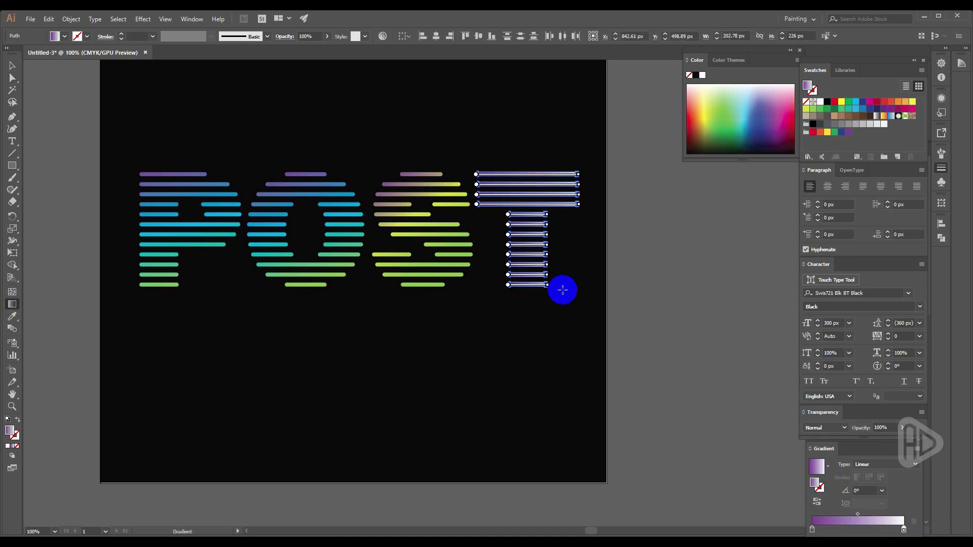
{"action": "left_click_drag", "start_coordinate": [563, 289], "coordinate": [472, 140]}
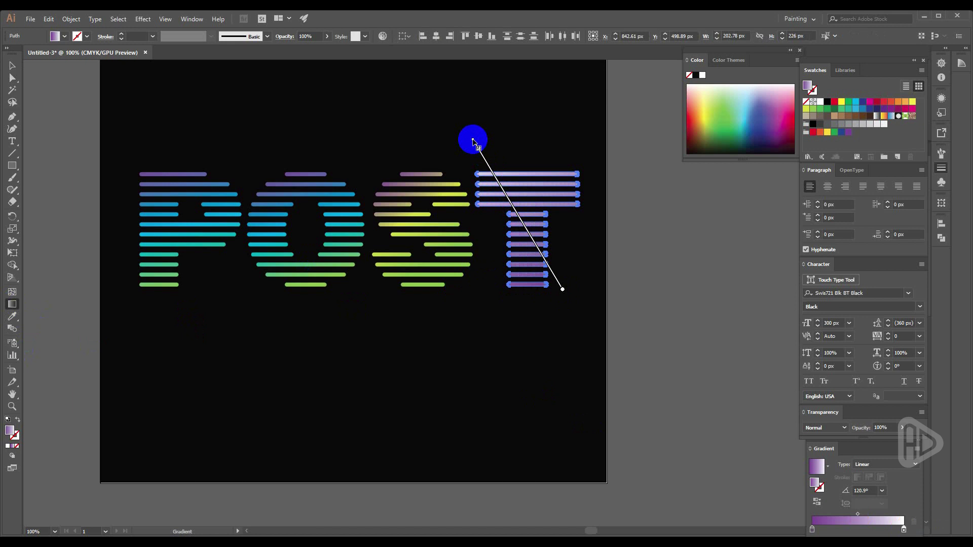
{"action": "key", "text": "v"}
{"action": "left_click", "coordinate": [51, 95]}
{"action": "scroll", "coordinate": [53, 97], "scroll_direction": "up", "scroll_amount": 4}
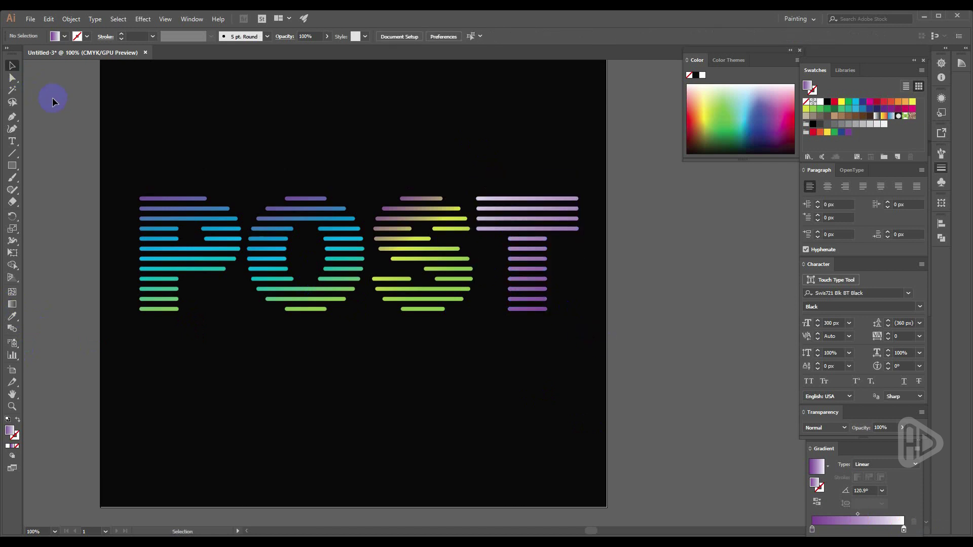
Step: Reselect all of the T's lines and run their gradient from the base up to the crossbar's left end at about 113.4°
{"action": "left_click", "coordinate": [13, 79]}
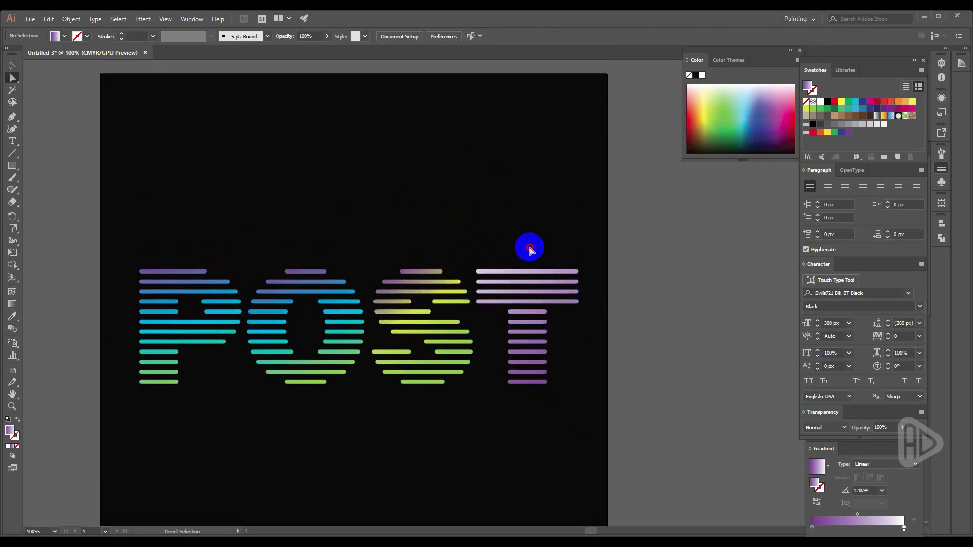
{"action": "left_click_drag", "start_coordinate": [529, 247], "coordinate": [553, 451]}
{"action": "left_click", "coordinate": [12, 304]}
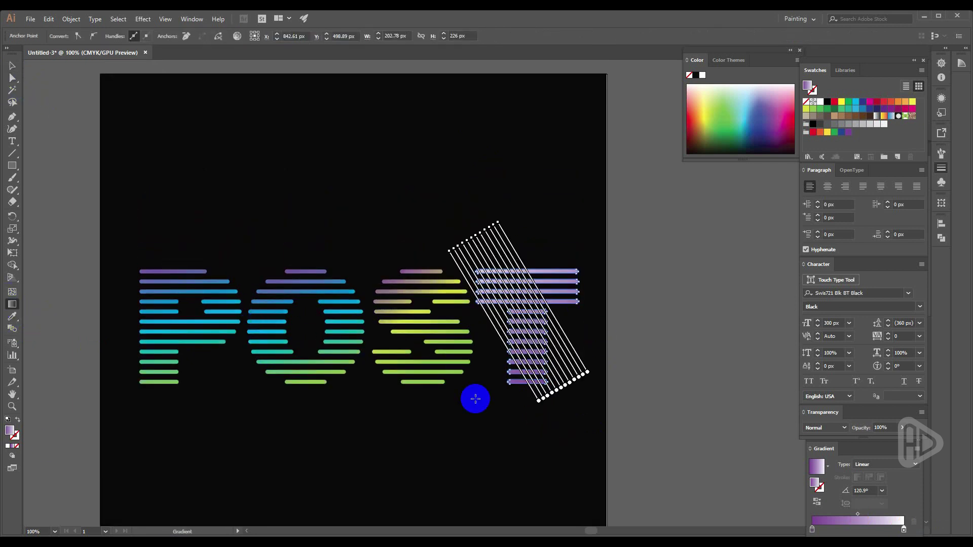
{"action": "left_click_drag", "start_coordinate": [547, 410], "coordinate": [481, 269]}
{"action": "left_click", "coordinate": [12, 65]}
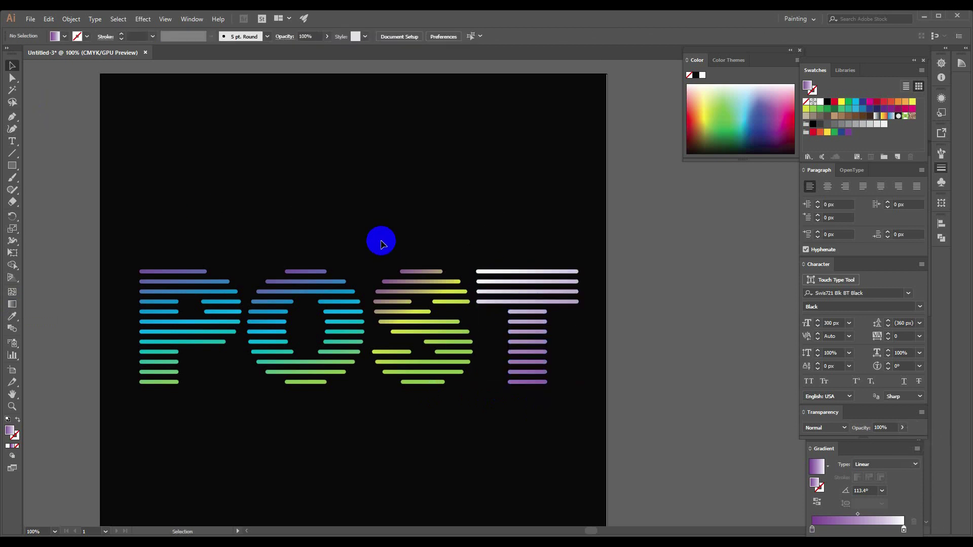
{"action": "left_click_drag", "start_coordinate": [377, 242], "coordinate": [462, 396]}
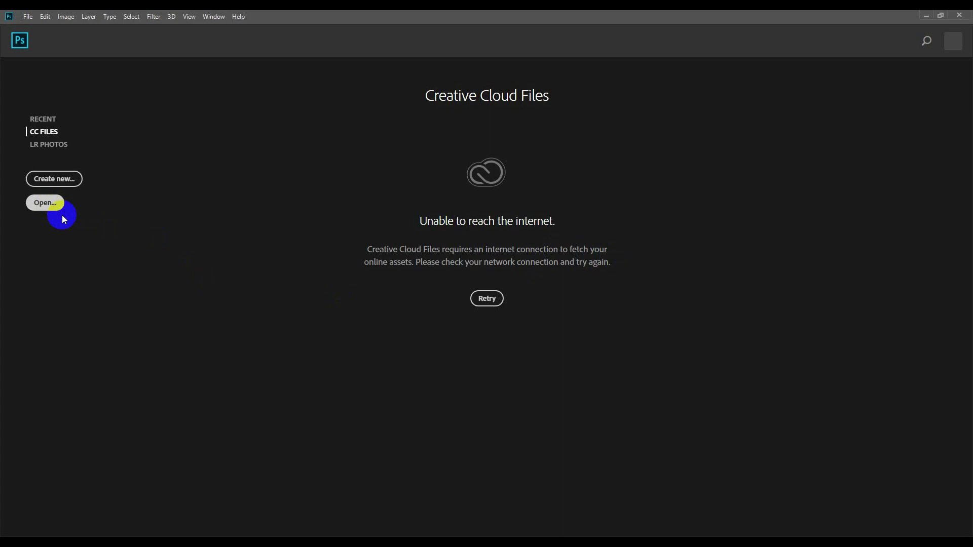
Step: Switch to Photoshop, open the saved Digital text effect2 image from the thumbnail folder, and convert its Background into a regular layer
{"action": "left_click", "coordinate": [57, 205]}
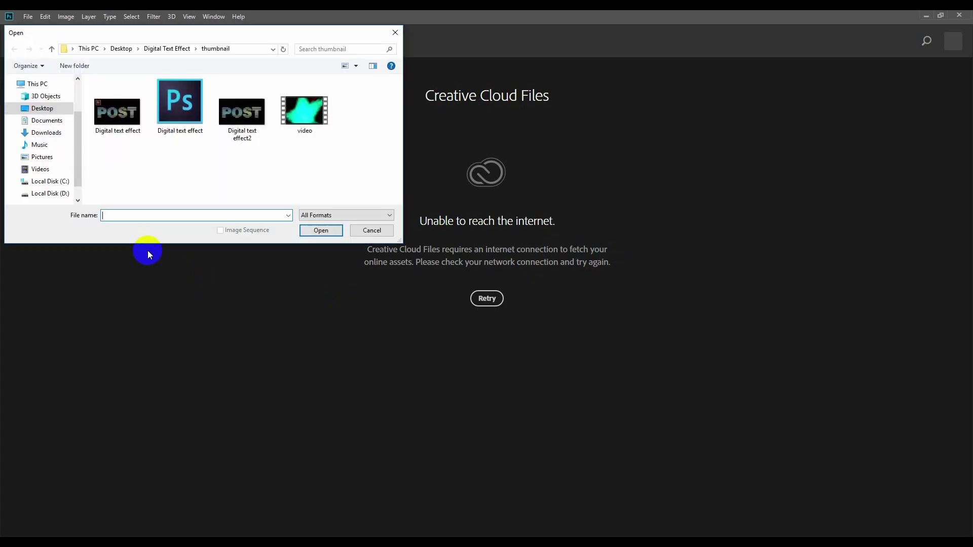
{"action": "left_click", "coordinate": [242, 123]}
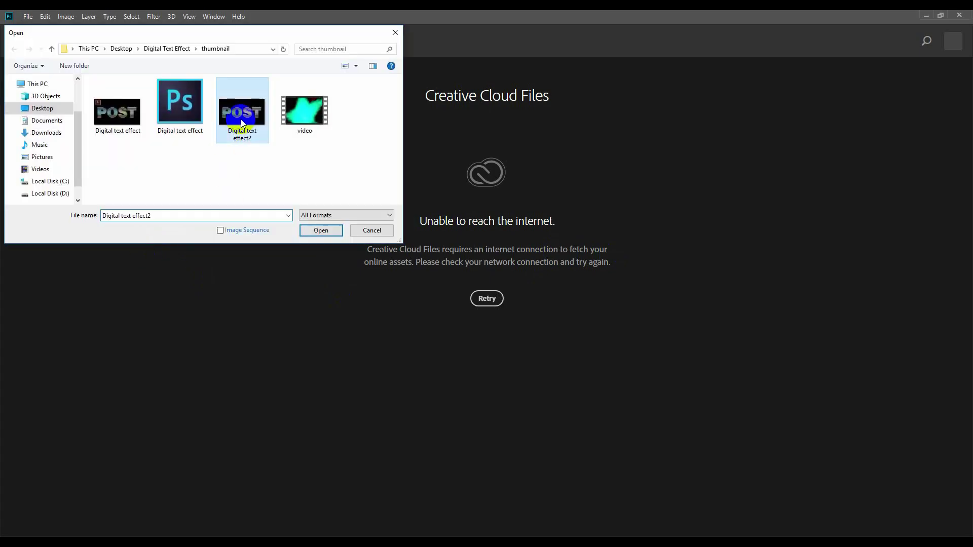
{"action": "left_click", "coordinate": [321, 231]}
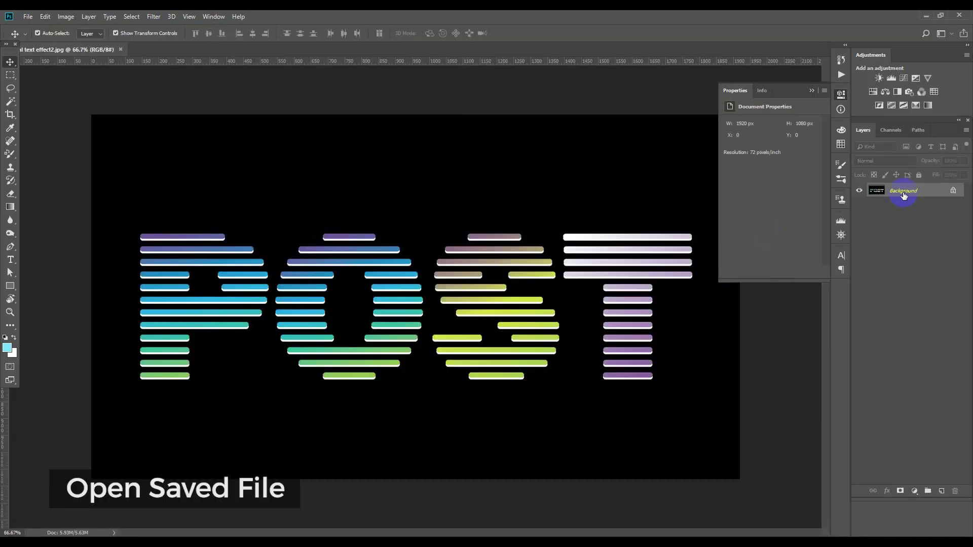
{"action": "double_click", "coordinate": [905, 193]}
{"action": "left_click", "coordinate": [569, 170]}
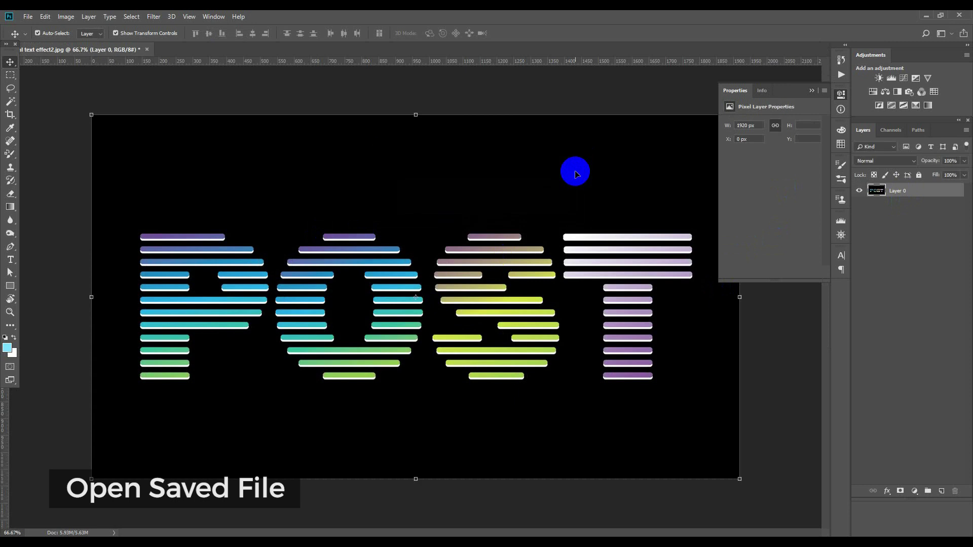
Step: Apply a Black & White adjustment to the POST layer using the Default preset
{"action": "left_click", "coordinate": [65, 18]}
{"action": "mouse_move", "coordinate": [106, 44]}
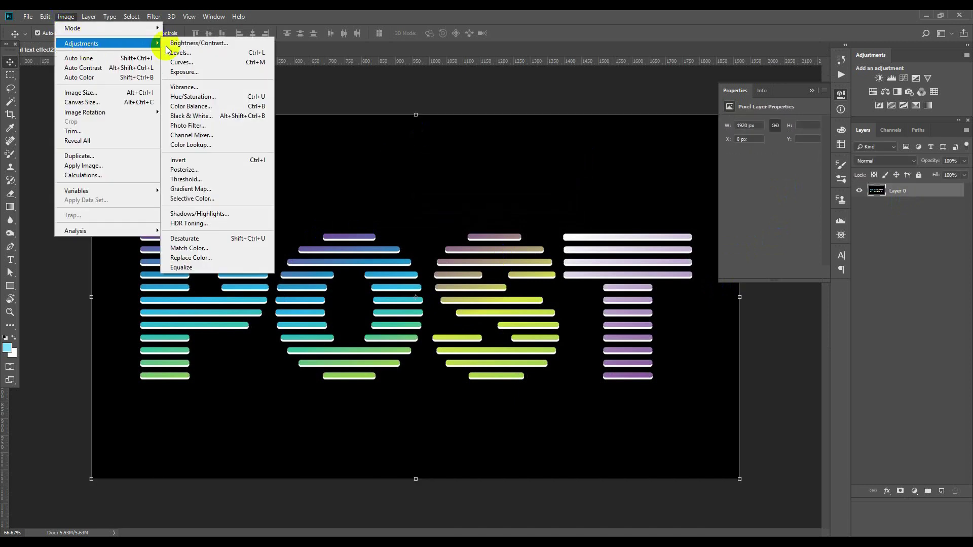
{"action": "left_click", "coordinate": [201, 117]}
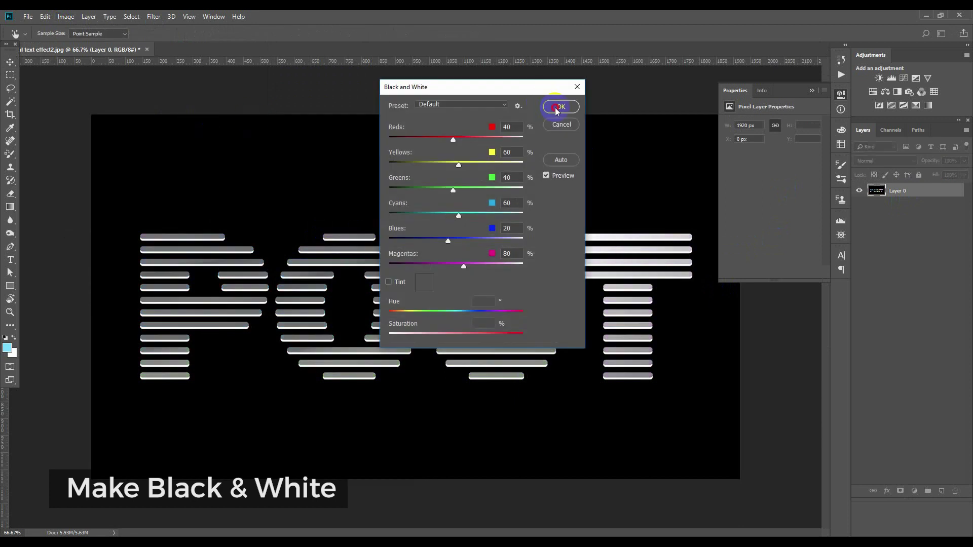
{"action": "left_click", "coordinate": [557, 108]}
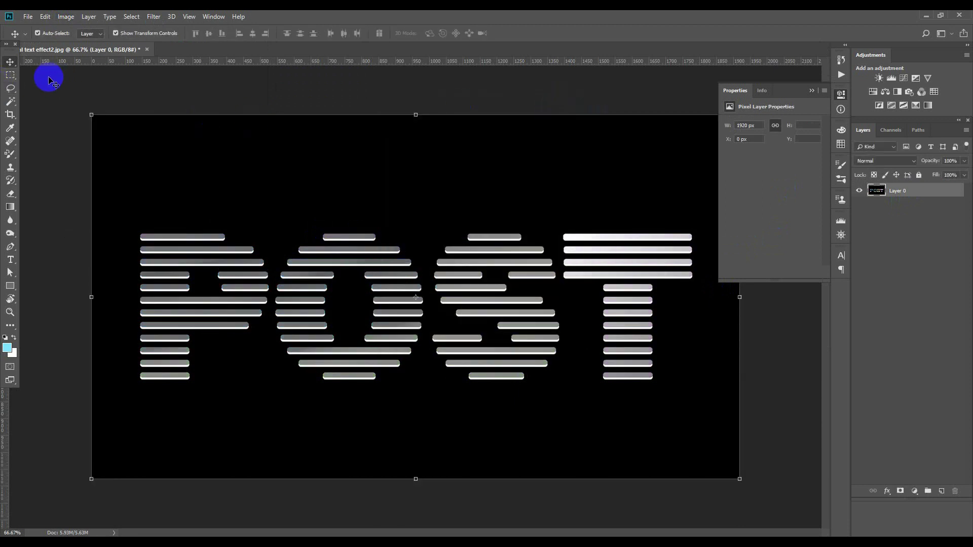
Step: Select the gray faces of all the P's bars with the Magic Wand, leaving out their white lower edges
{"action": "left_click_drag", "start_coordinate": [12, 106], "coordinate": [55, 112]}
{"action": "scroll", "coordinate": [165, 239], "scroll_direction": "up", "scroll_amount": 3}
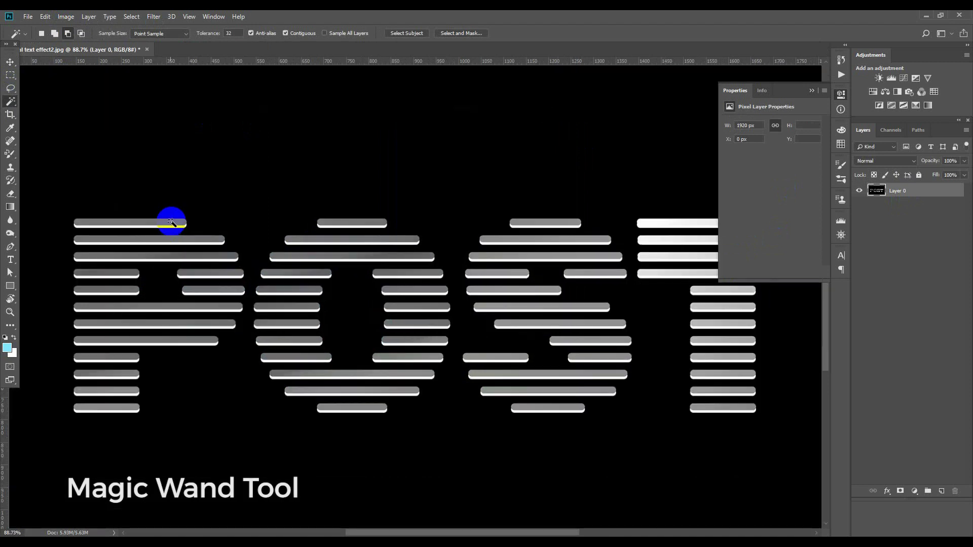
{"action": "left_click", "coordinate": [115, 272]}
{"action": "left_click", "coordinate": [191, 274]}
{"action": "left_click", "coordinate": [193, 289]}
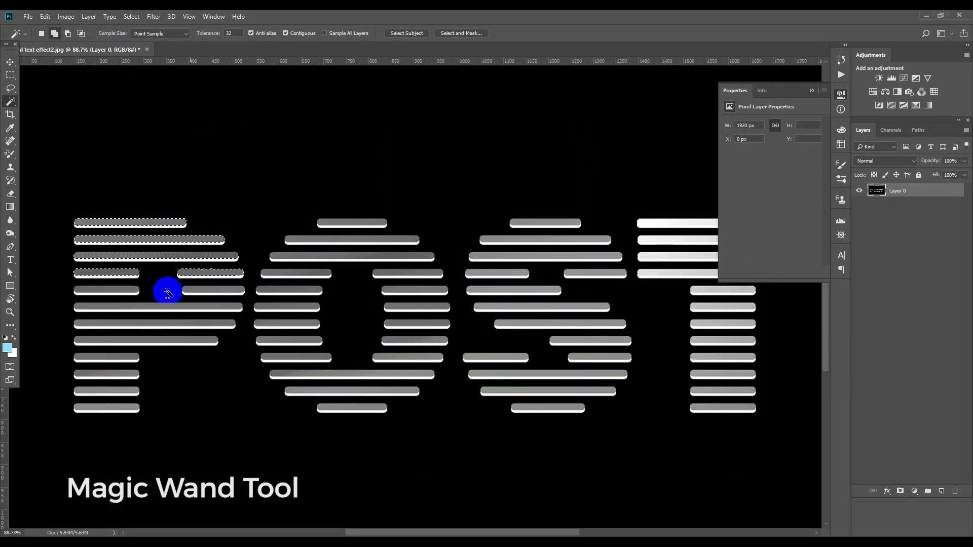
{"action": "left_click", "coordinate": [124, 290]}
{"action": "left_click", "coordinate": [108, 306]}
{"action": "left_click", "coordinate": [108, 324]}
{"action": "scroll", "coordinate": [139, 334], "scroll_direction": "up", "scroll_amount": 2}
{"action": "left_click", "coordinate": [163, 342]}
{"action": "left_click", "coordinate": [122, 362]}
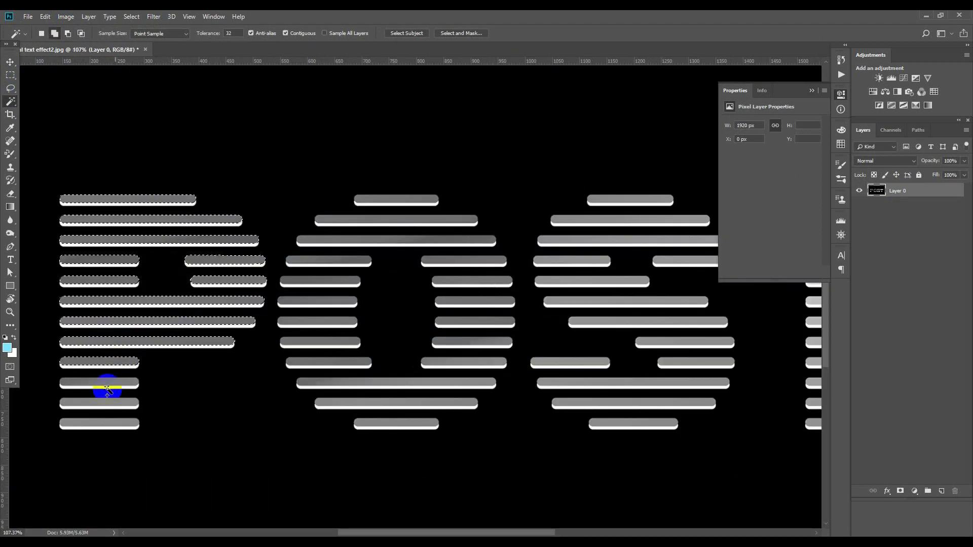
{"action": "left_click", "coordinate": [116, 383]}
{"action": "left_click", "coordinate": [117, 403]}
{"action": "left_click", "coordinate": [116, 424]}
Step: Add the gray faces of all the O's bars to the selection
{"action": "left_click", "coordinate": [370, 423]}
{"action": "left_click", "coordinate": [345, 402]}
{"action": "left_click", "coordinate": [333, 383]}
{"action": "left_click", "coordinate": [446, 362]}
{"action": "left_click", "coordinate": [450, 342]}
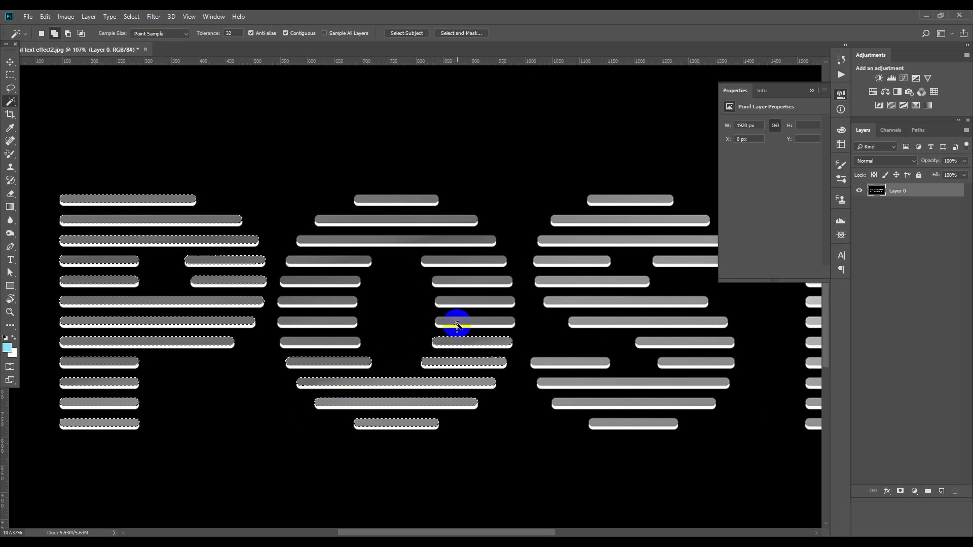
{"action": "left_click", "coordinate": [456, 322]}
{"action": "left_click", "coordinate": [451, 302]}
{"action": "left_click", "coordinate": [450, 281]}
{"action": "left_click", "coordinate": [450, 261]}
{"action": "left_click", "coordinate": [339, 261]}
{"action": "left_click", "coordinate": [337, 281]}
{"action": "left_click", "coordinate": [342, 301]}
{"action": "left_click", "coordinate": [343, 322]}
{"action": "left_click", "coordinate": [343, 342]}
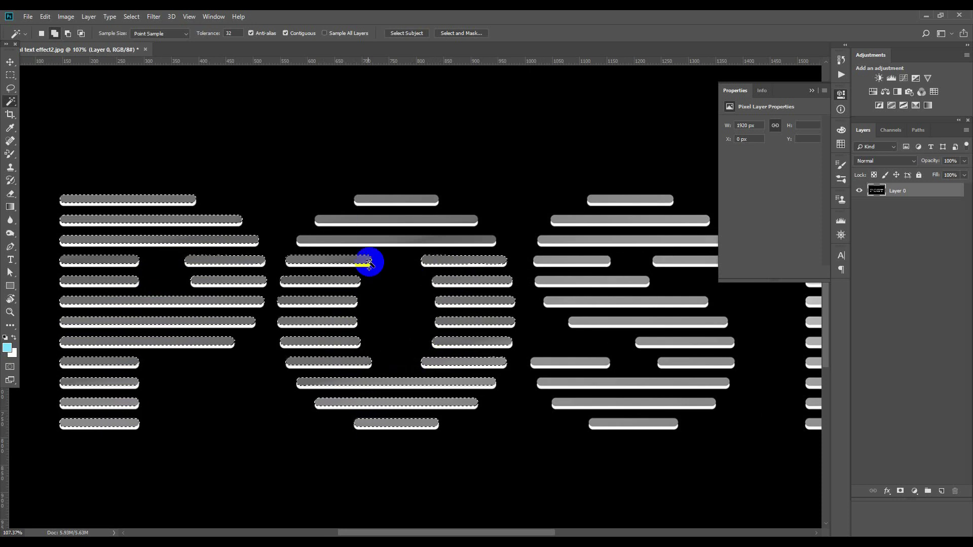
{"action": "left_click", "coordinate": [383, 241]}
{"action": "left_click", "coordinate": [392, 221]}
{"action": "left_click", "coordinate": [405, 201]}
Step: Add the gray faces of all the S's bars to the selection
{"action": "left_click", "coordinate": [605, 200]}
{"action": "left_click", "coordinate": [571, 220]}
{"action": "left_click", "coordinate": [674, 260]}
{"action": "left_click", "coordinate": [630, 281]}
{"action": "left_click", "coordinate": [621, 301]}
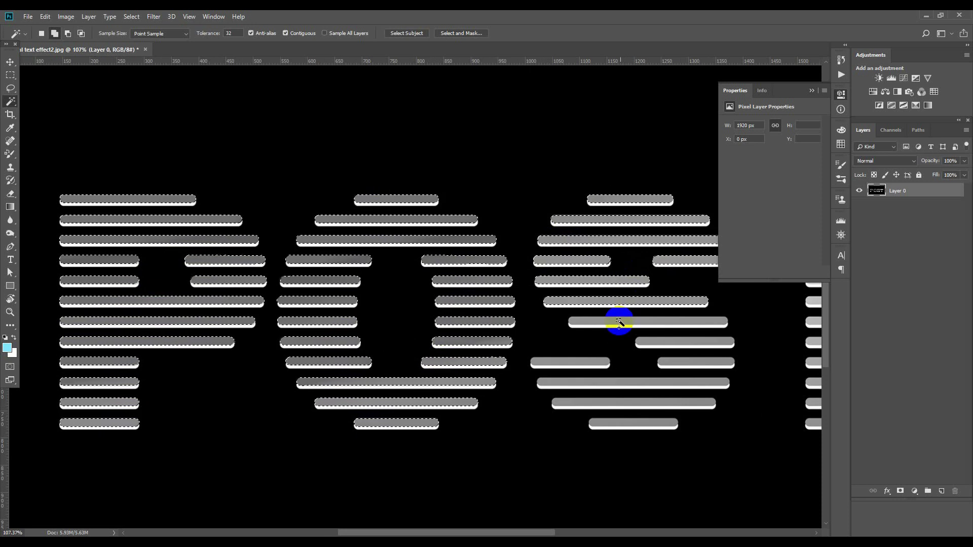
{"action": "left_click", "coordinate": [619, 321]}
{"action": "left_click", "coordinate": [674, 342]}
{"action": "left_click", "coordinate": [677, 361]}
{"action": "left_click", "coordinate": [589, 362]}
{"action": "left_click", "coordinate": [584, 383]}
{"action": "left_click", "coordinate": [607, 423], "text": "shift"}
Step: Add the T's stem bars to the selection and delete the selected faces from the layer
{"action": "left_click_drag", "start_coordinate": [781, 383], "coordinate": [481, 388]}
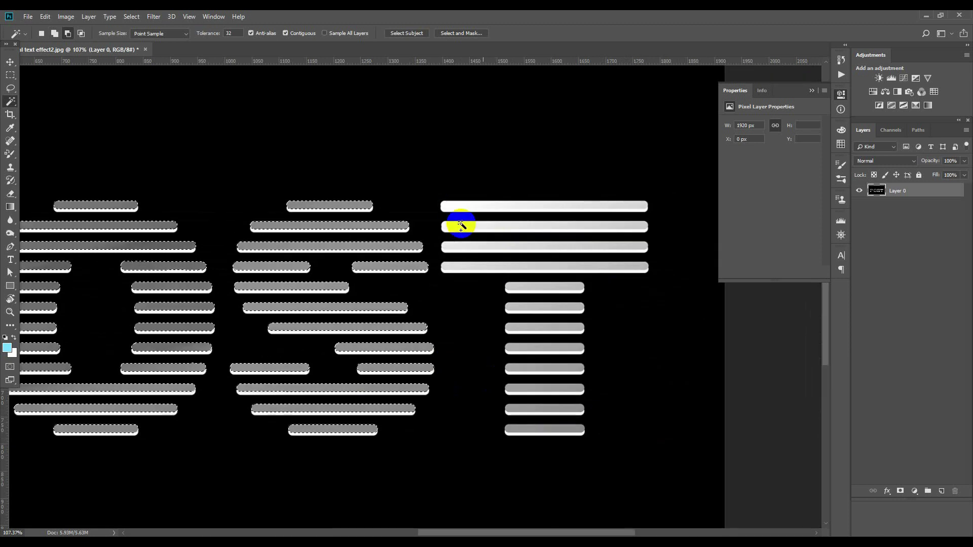
{"action": "left_click", "coordinate": [525, 287], "text": "shift"}
{"action": "left_click", "coordinate": [522, 307], "text": "shift"}
{"action": "left_click", "coordinate": [537, 409], "text": "shift"}
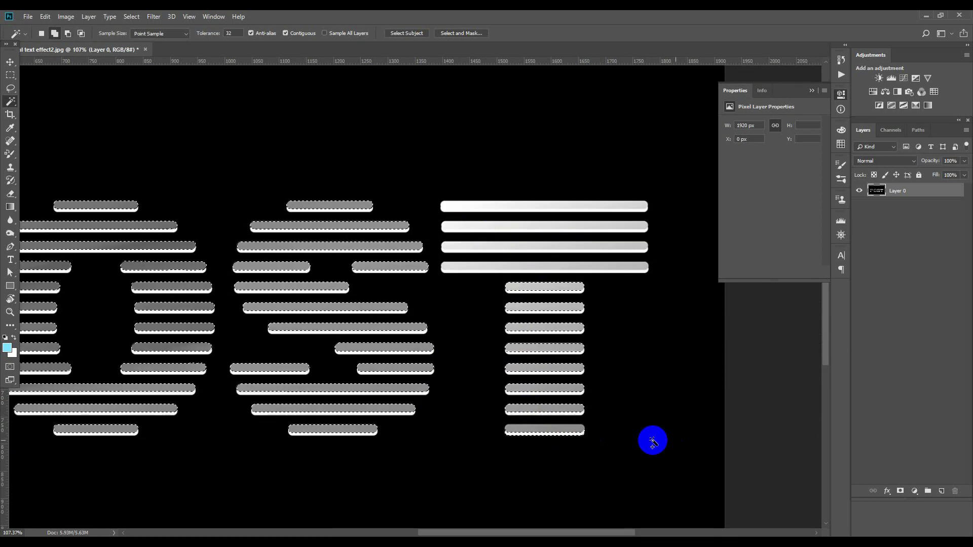
{"action": "key", "text": "Delete"}
Step: Select the gray face of the T stem's lowest bar, delete it, and clear the selection
{"action": "scroll", "coordinate": [533, 371], "scroll_direction": "up", "scroll_amount": 2}
{"action": "left_click", "coordinate": [529, 440]}
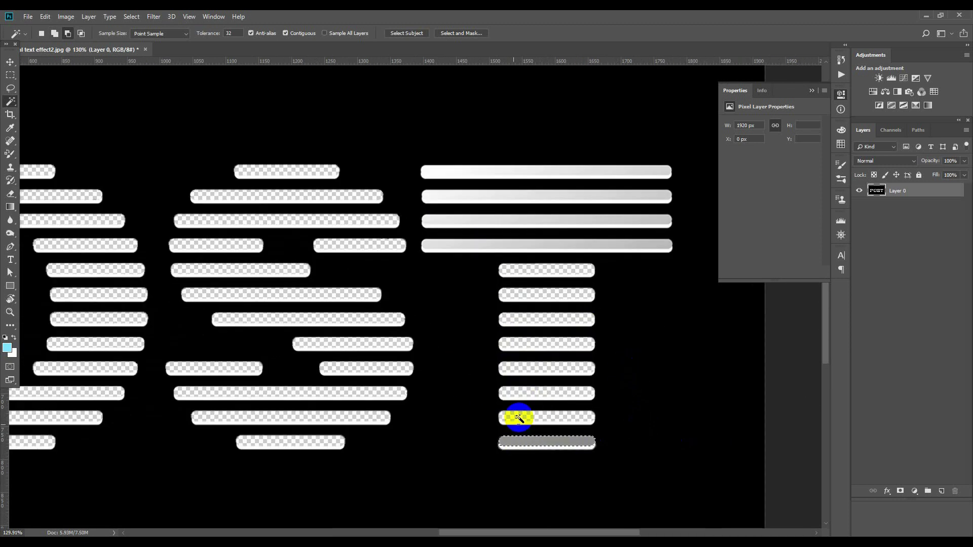
{"action": "key", "text": "Delete"}
{"action": "key", "text": "ctrl+d"}
Step: Select the face of the lowest bar in the T's crossbar, delete it, and clear the selection
{"action": "left_click", "coordinate": [439, 171]}
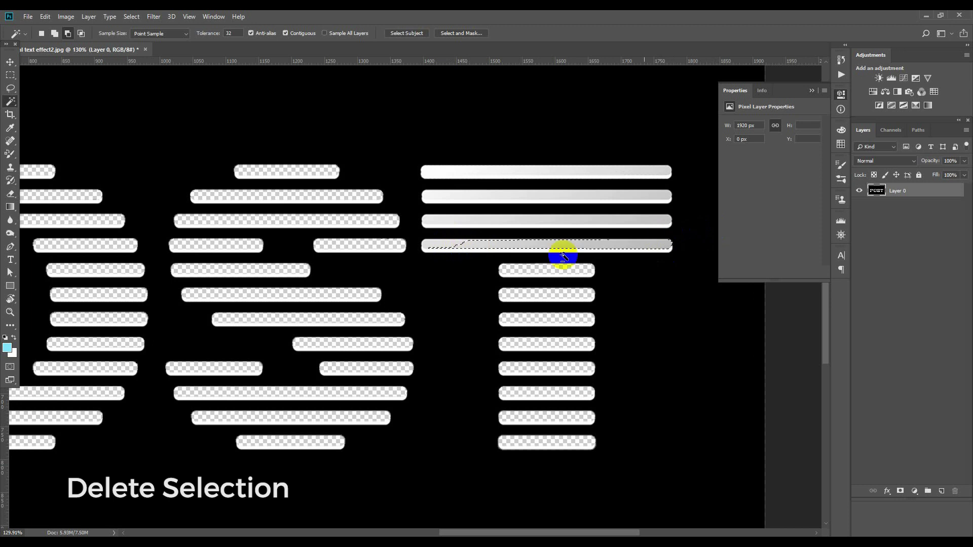
{"action": "scroll", "coordinate": [466, 245], "scroll_direction": "up", "scroll_amount": 3}
{"action": "left_click", "coordinate": [451, 247]}
{"action": "scroll", "coordinate": [453, 247], "scroll_direction": "down", "scroll_amount": 4}
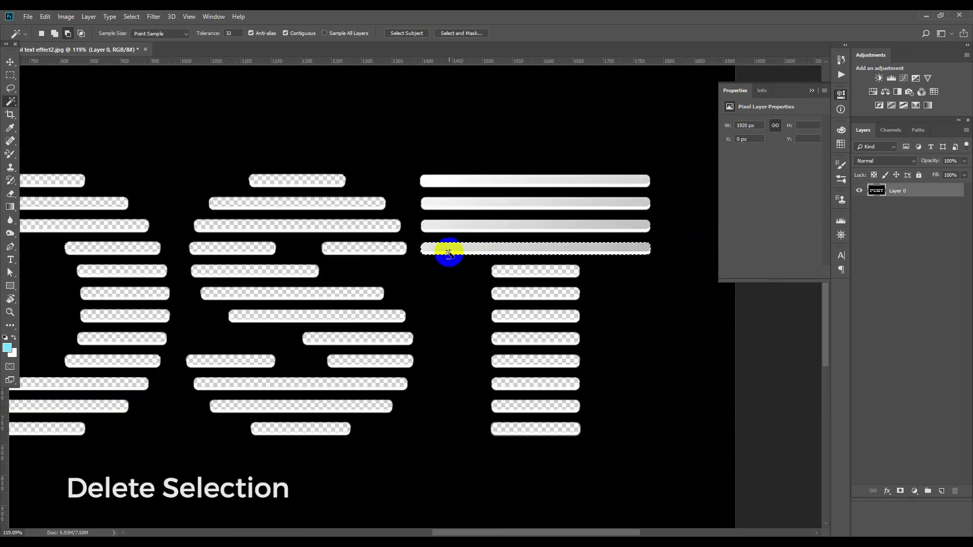
{"action": "key", "text": "Delete"}
{"action": "key", "text": "ctrl+d"}
Step: Select the three remaining crossbar bars of the T together, delete their fill, and clear the selection
{"action": "left_click", "coordinate": [584, 225]}
{"action": "left_click", "coordinate": [589, 204], "text": "shift"}
{"action": "left_click", "coordinate": [586, 182], "text": "shift"}
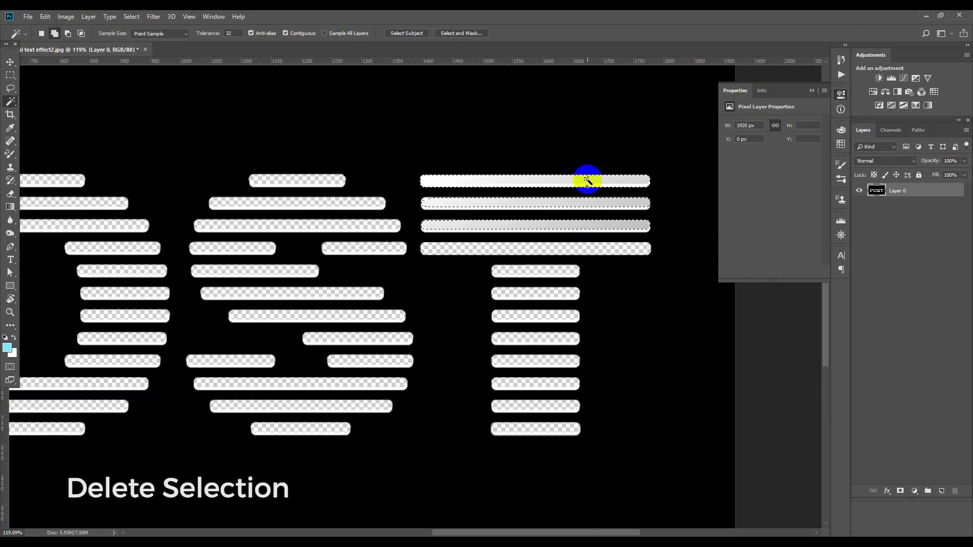
{"action": "key", "text": "Delete"}
{"action": "key", "text": "ctrl+d"}
{"action": "scroll", "coordinate": [505, 243], "scroll_direction": "down", "scroll_amount": 9}
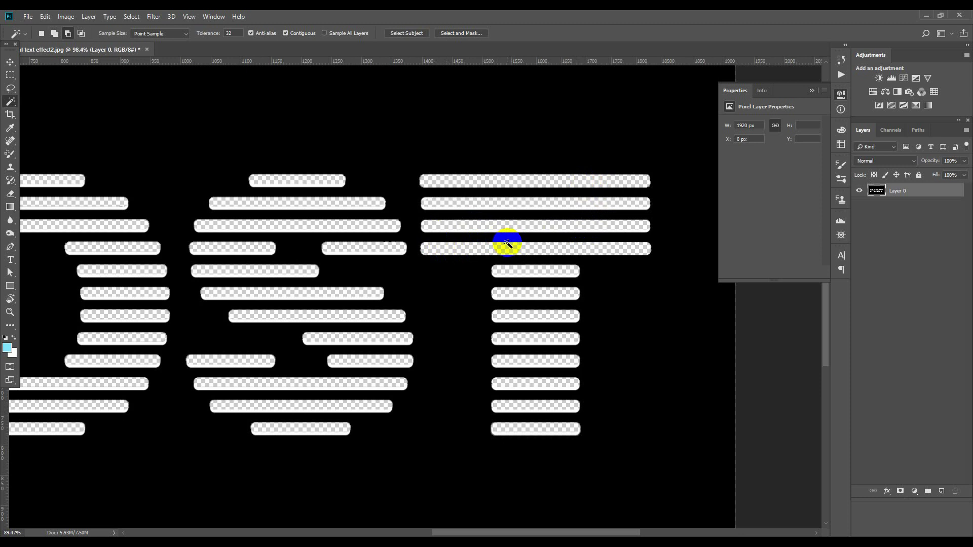
Step: Open the video file from the thumbnail folder in File Explorer as a new Photoshop document and select its video layer
{"action": "left_click", "coordinate": [10, 62]}
{"action": "left_click", "coordinate": [699, 278]}
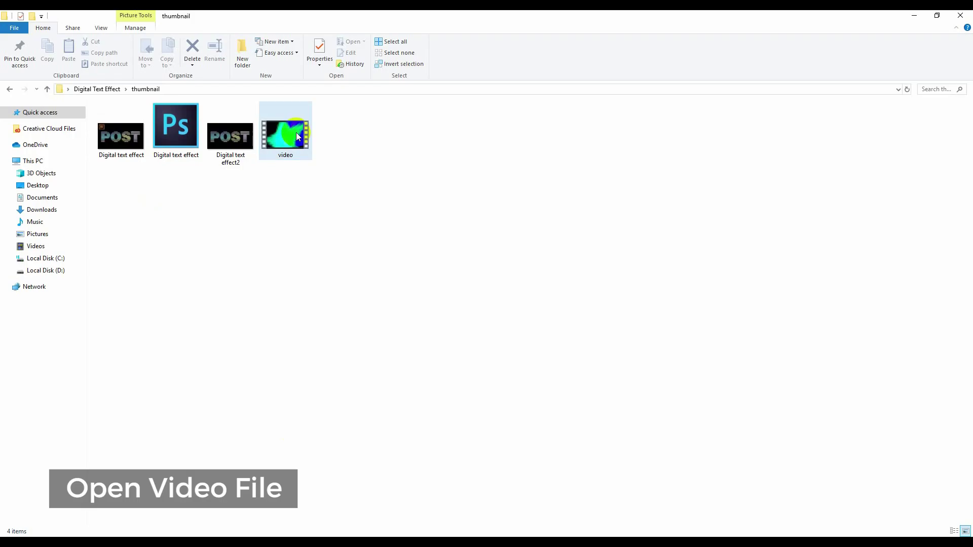
{"action": "left_click_drag", "start_coordinate": [296, 132], "coordinate": [441, 48]}
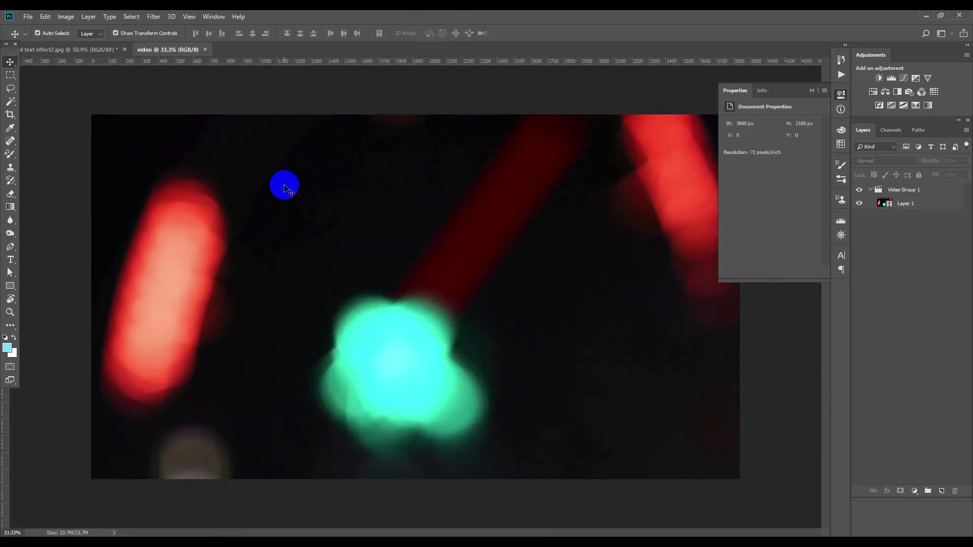
{"action": "left_click", "coordinate": [285, 184]}
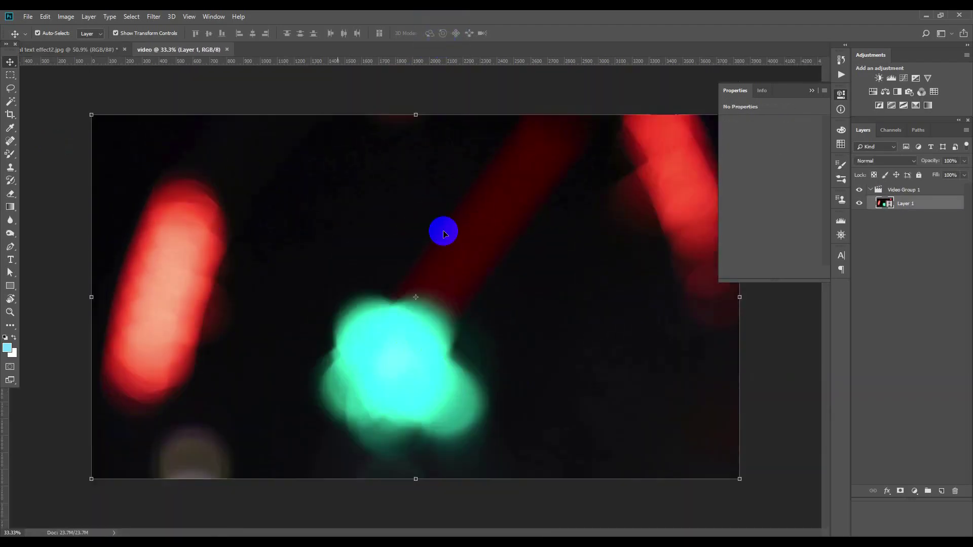
Step: Show the Timeline for the video document and play the clip from its start
{"action": "left_click", "coordinate": [214, 16]}
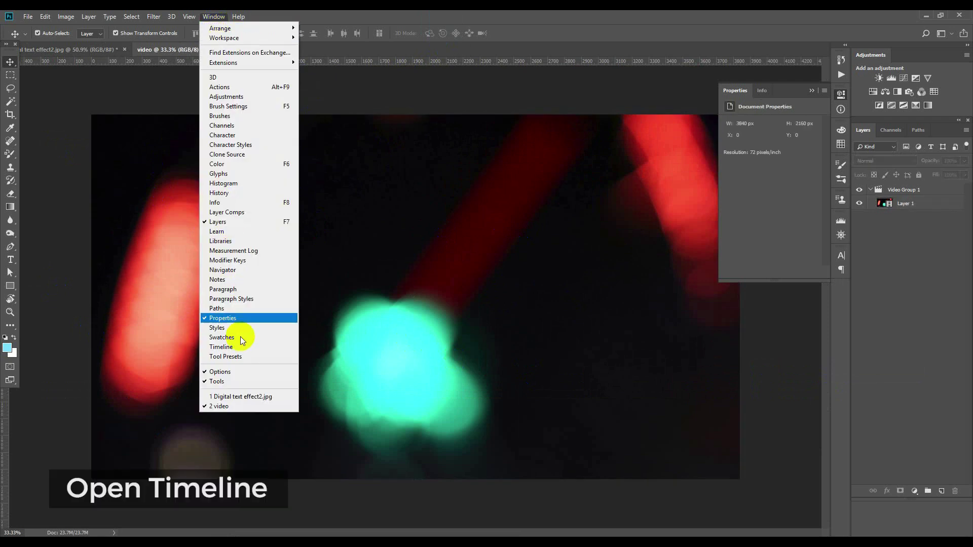
{"action": "left_click", "coordinate": [223, 347]}
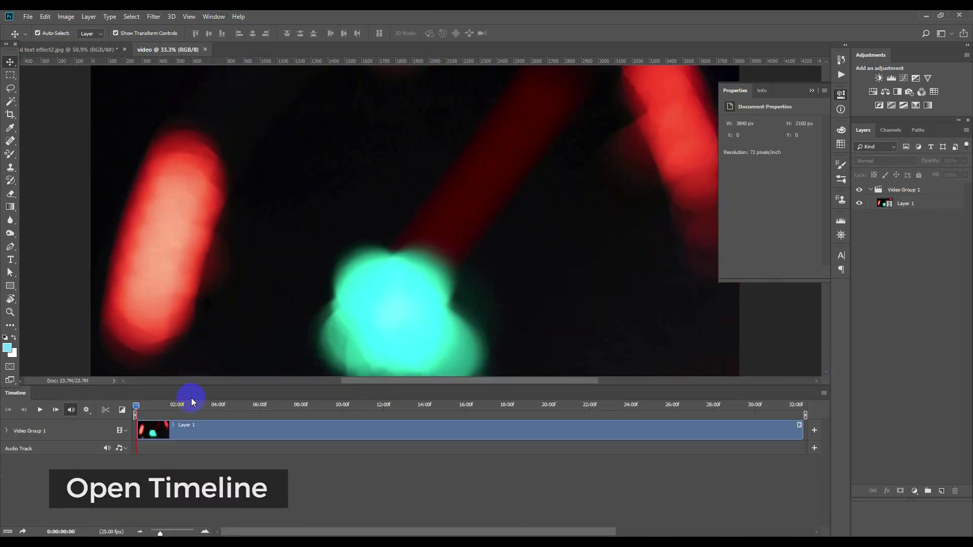
{"action": "mouse_move", "coordinate": [138, 410]}
{"action": "left_mouse_down"}
{"action": "mouse_move", "coordinate": [196, 406]}
{"action": "mouse_move", "coordinate": [135, 408]}
{"action": "left_mouse_up"}
{"action": "left_click", "coordinate": [140, 409]}
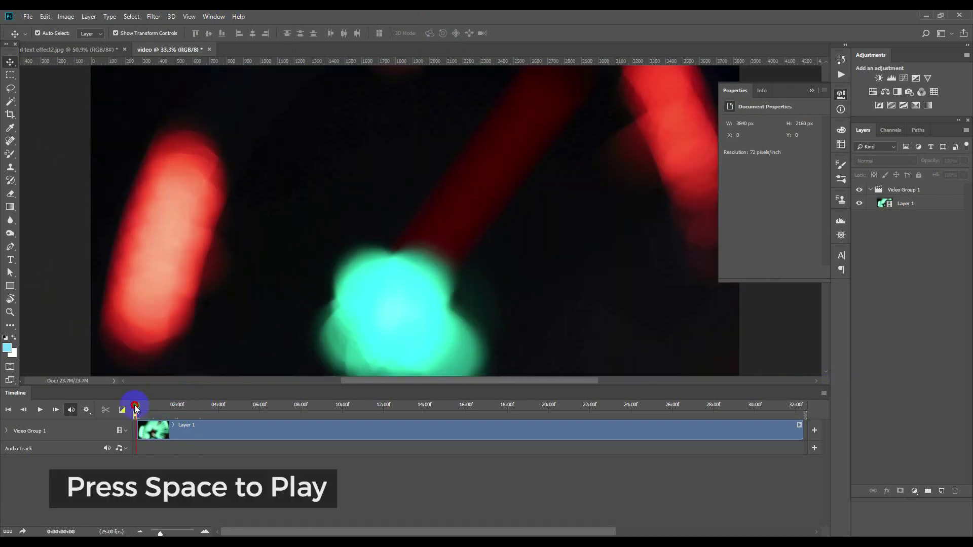
{"action": "key", "text": "space"}
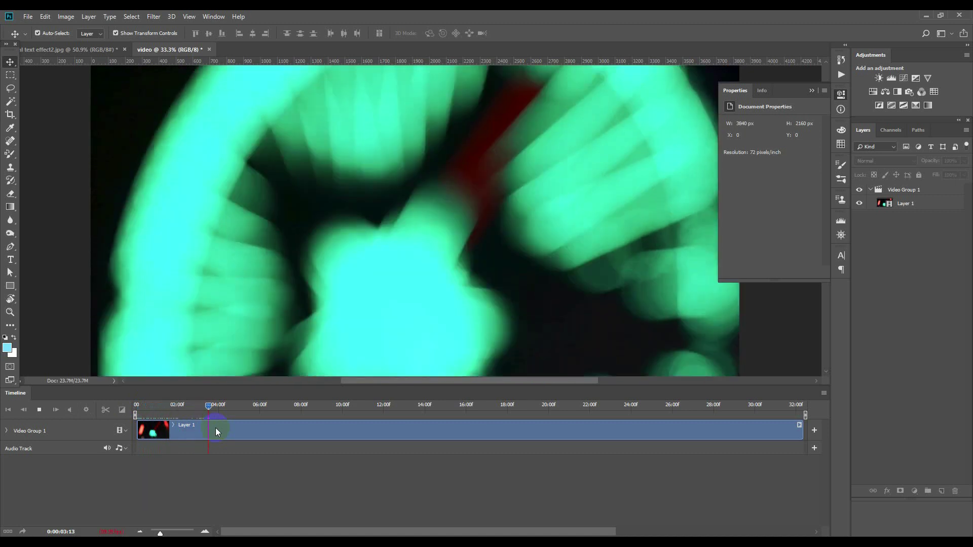
{"action": "left_click", "coordinate": [236, 400]}
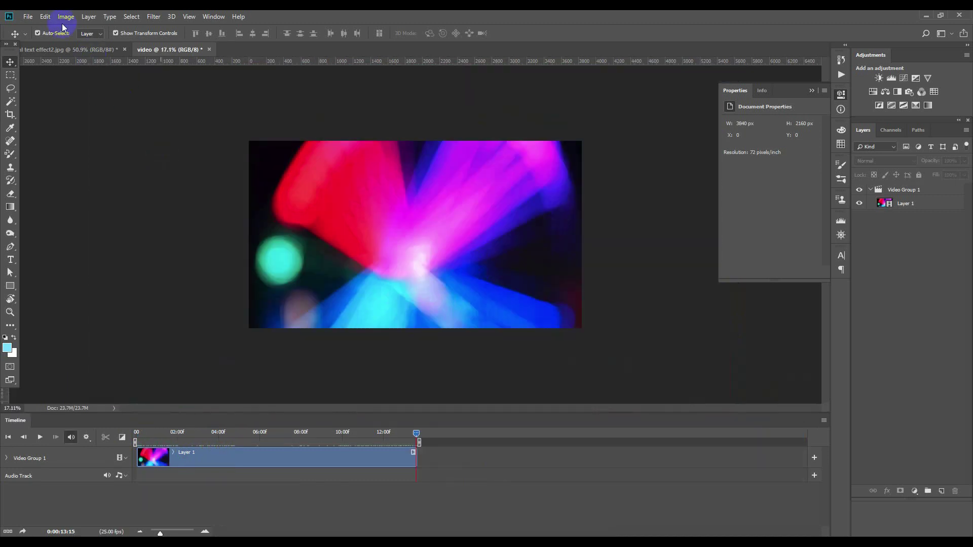
Step: Resize the video document to 1920 px wide, keeping its proportions
{"action": "left_click", "coordinate": [66, 16]}
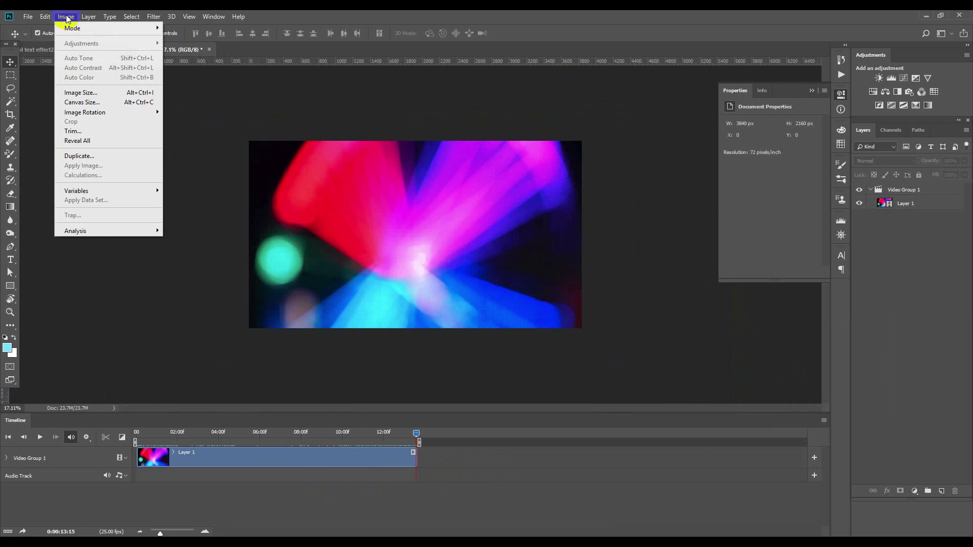
{"action": "left_click", "coordinate": [81, 92]}
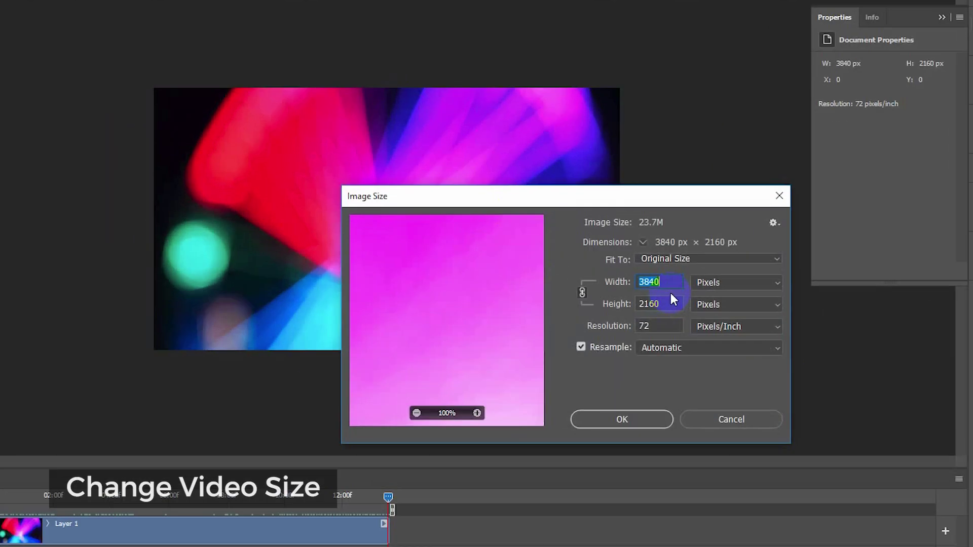
{"action": "type", "text": "1920"}
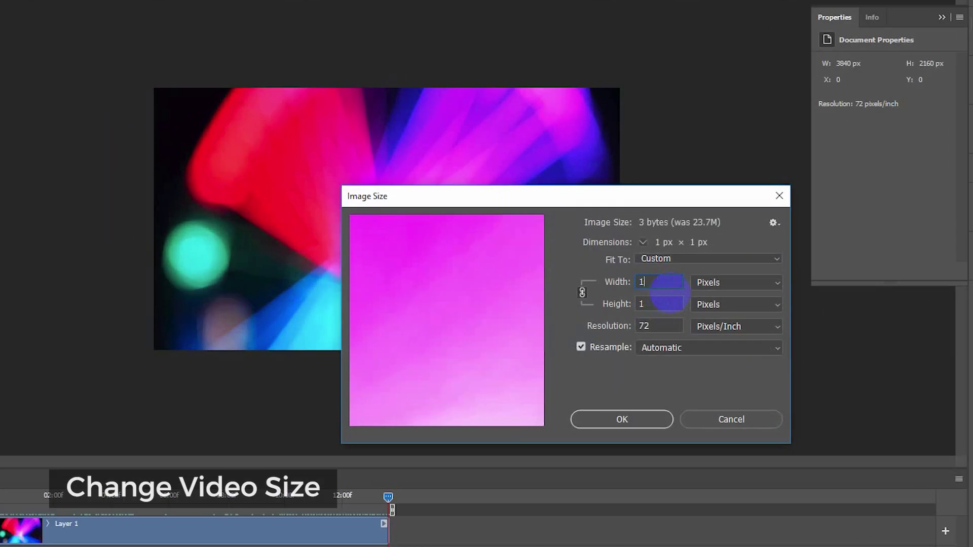
{"action": "left_click", "coordinate": [641, 423]}
{"action": "scroll", "coordinate": [427, 268], "scroll_direction": "up", "scroll_amount": 4}
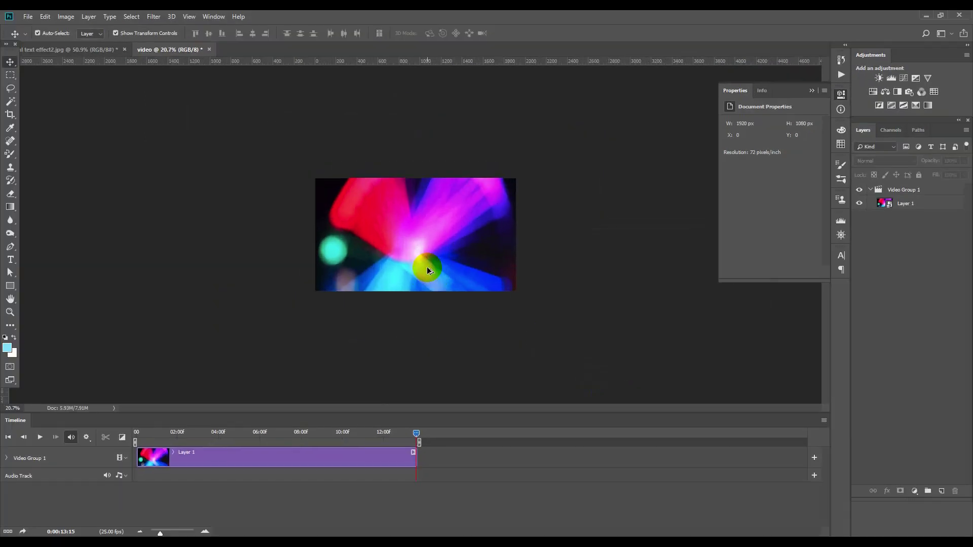
Step: Bring the cut-out POST layer from the text effect document into the video document and place it over the video
{"action": "left_click", "coordinate": [99, 49]}
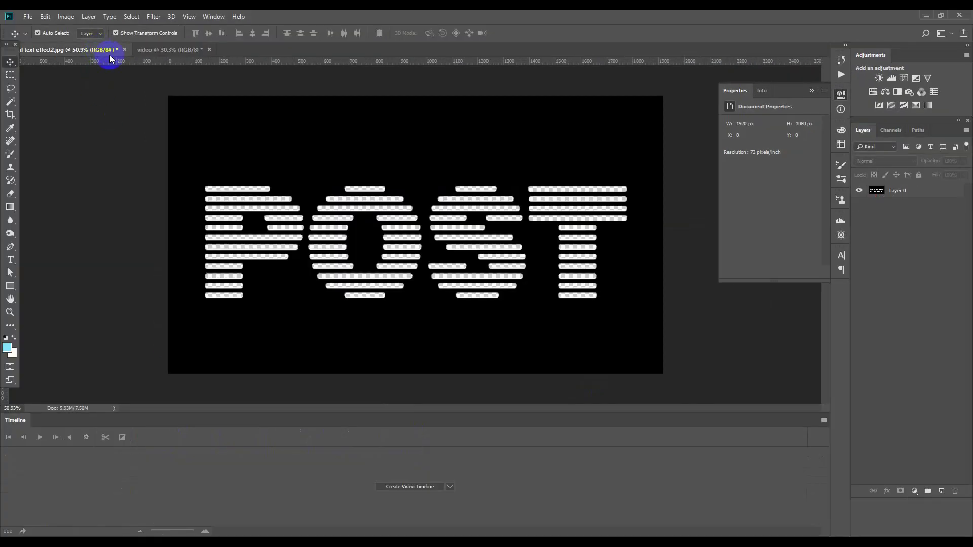
{"action": "left_click_drag", "start_coordinate": [249, 147], "coordinate": [300, 190]}
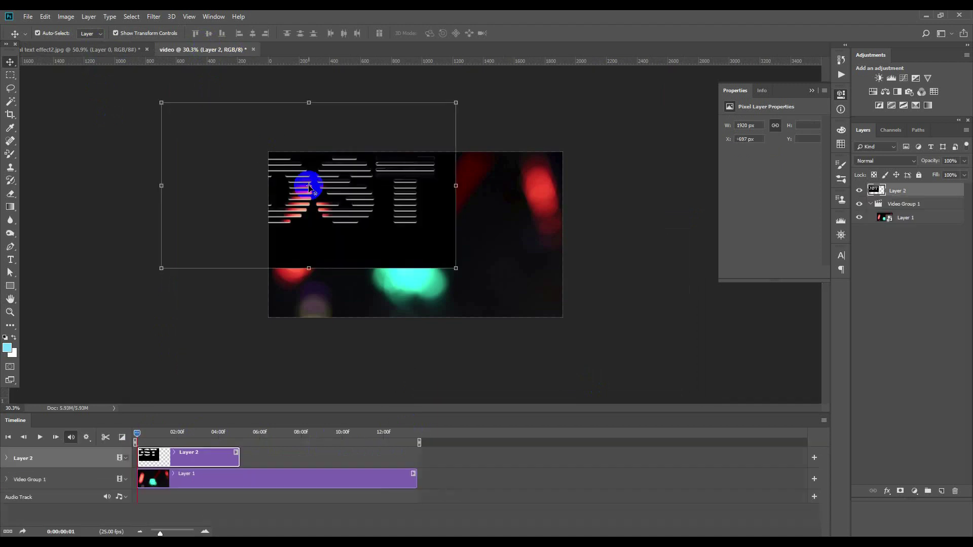
{"action": "left_click_drag", "start_coordinate": [369, 259], "coordinate": [482, 291]}
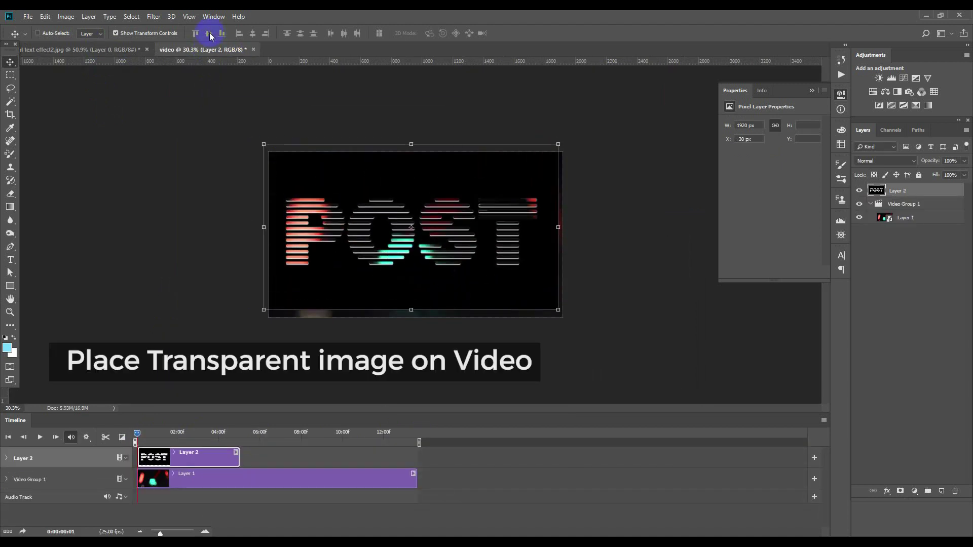
Step: Center the POST layer horizontally and vertically on the video canvas and deselect it
{"action": "left_click", "coordinate": [252, 33]}
{"action": "left_click", "coordinate": [236, 35]}
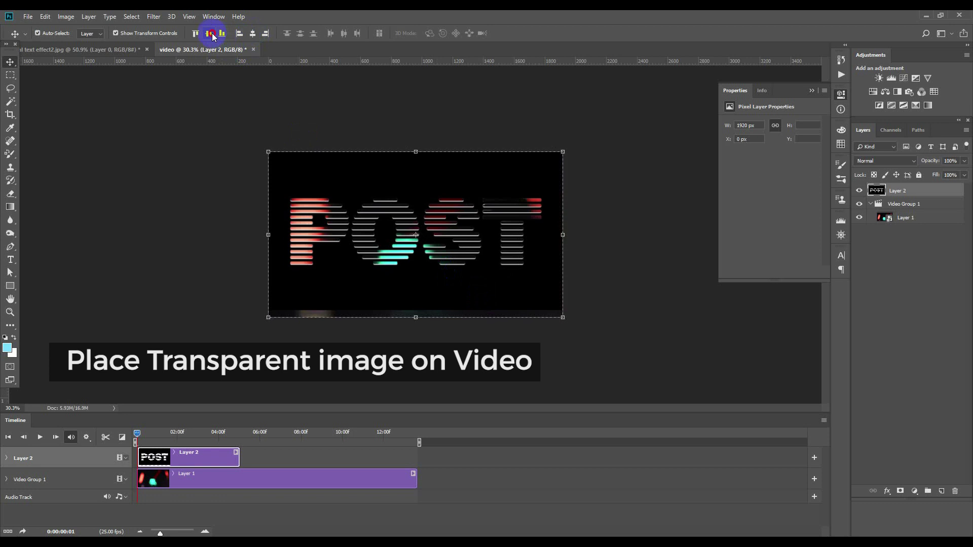
{"action": "left_click", "coordinate": [212, 36]}
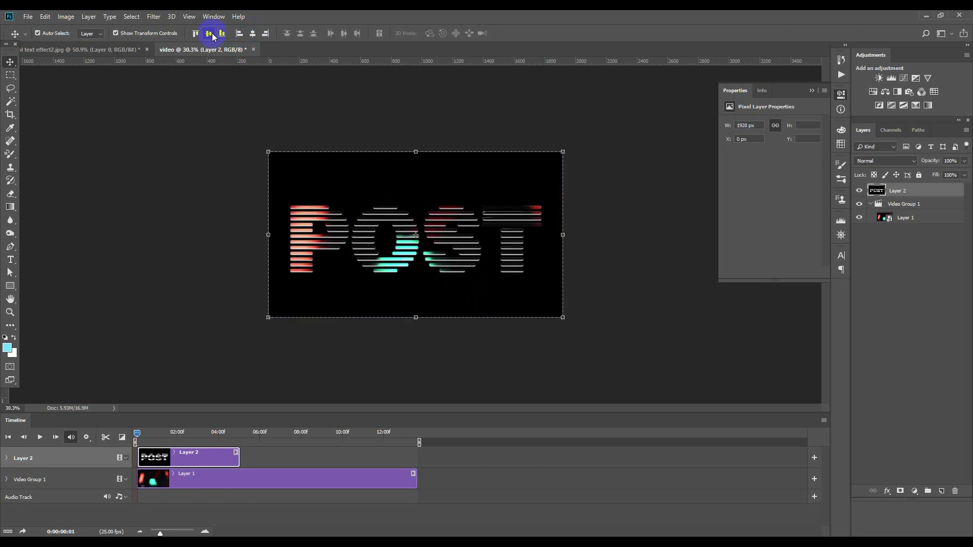
{"action": "left_click", "coordinate": [208, 141]}
{"action": "left_click", "coordinate": [174, 330]}
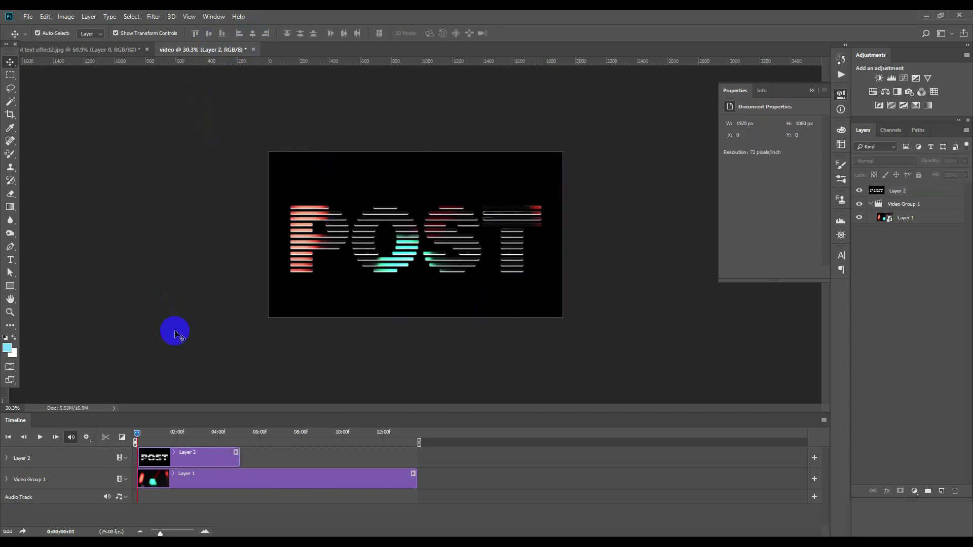
Step: Extend the POST layer's timeline clip to the end of the video clip and play the combined result
{"action": "left_click_drag", "start_coordinate": [133, 434], "coordinate": [140, 437]}
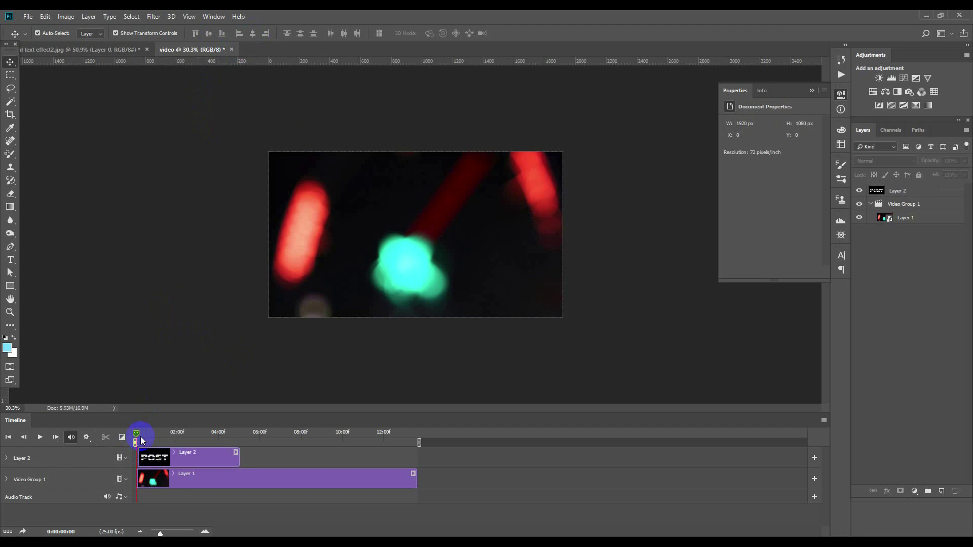
{"action": "left_click_drag", "start_coordinate": [232, 460], "coordinate": [414, 465]}
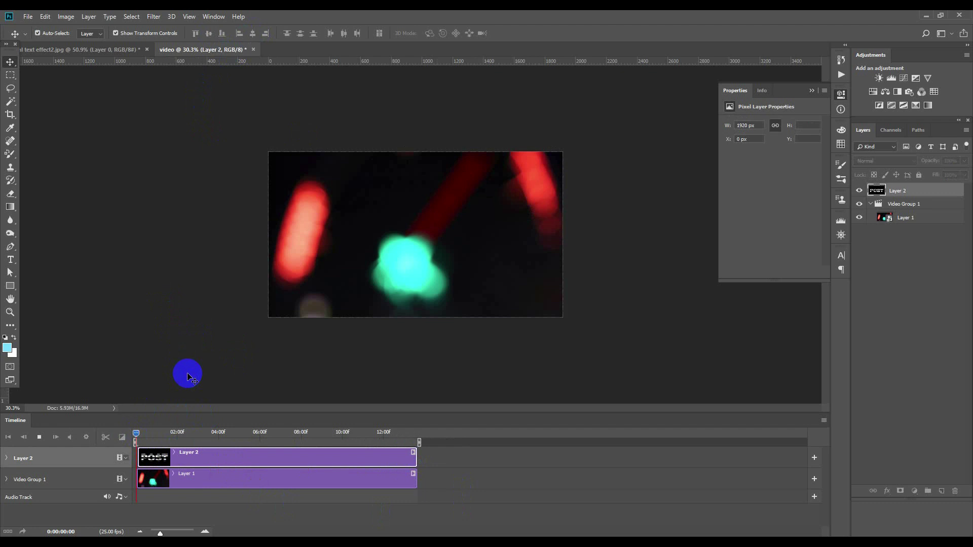
{"action": "left_click", "coordinate": [187, 378]}
{"action": "key", "text": "space"}
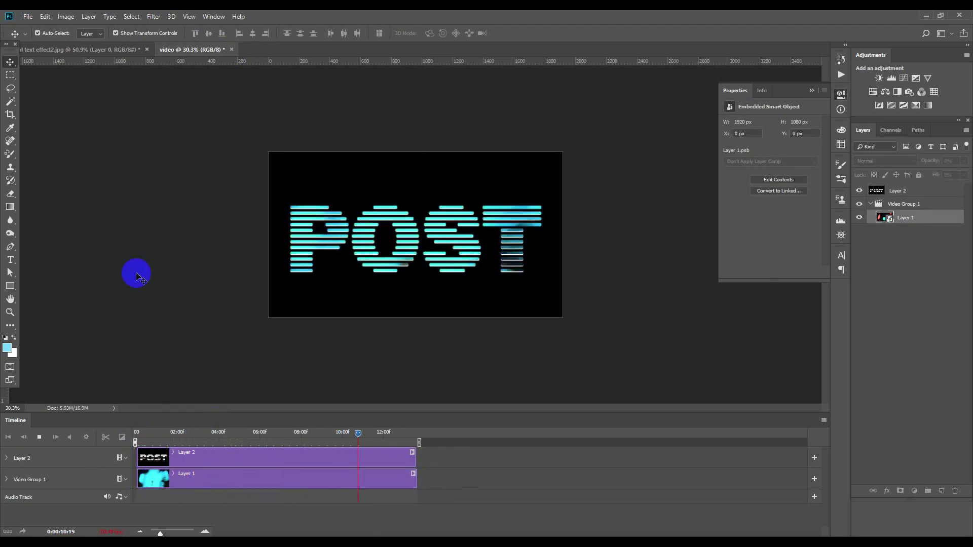
{"action": "left_click", "coordinate": [143, 433]}
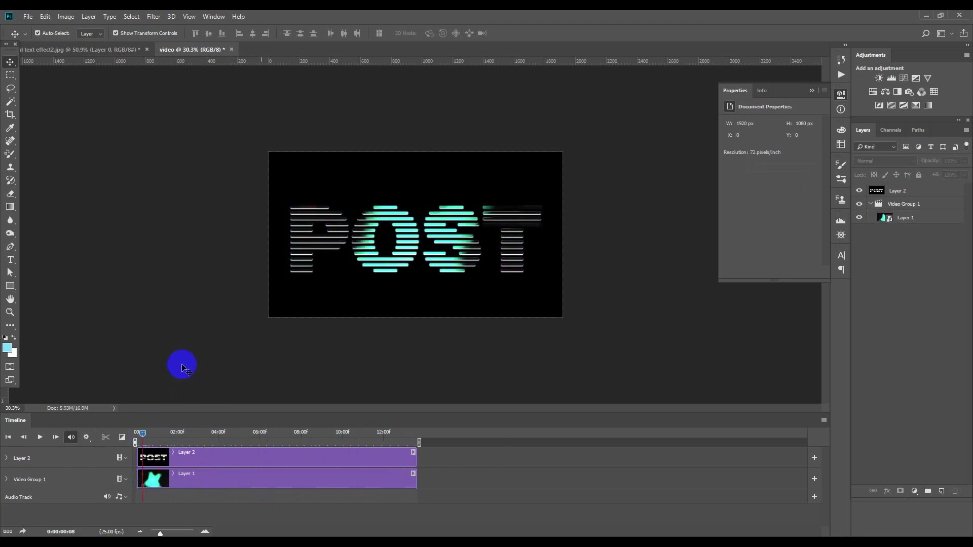
Step: Set up a Render Video export of the composition with the file name "video new.mp4"
{"action": "left_click", "coordinate": [30, 18]}
{"action": "mouse_move", "coordinate": [45, 253]}
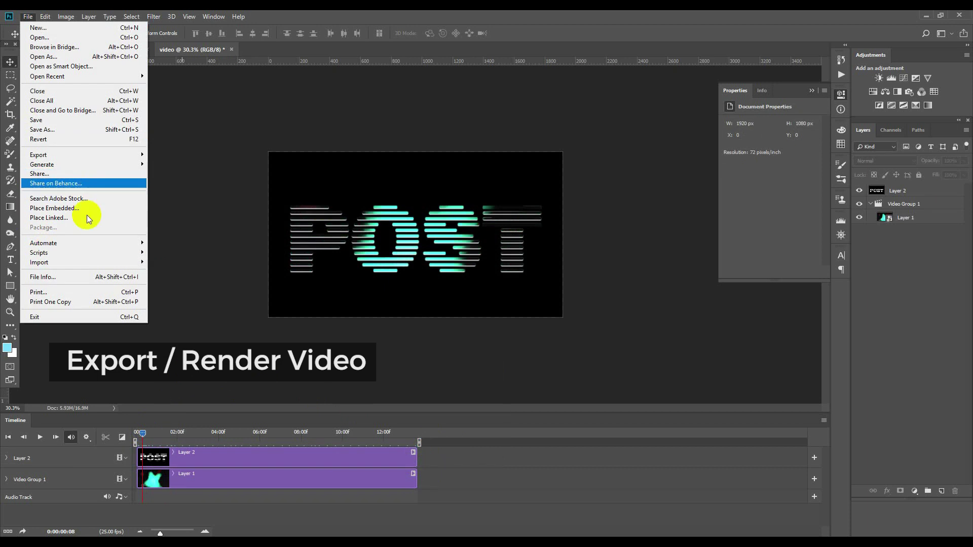
{"action": "mouse_move", "coordinate": [81, 156]}
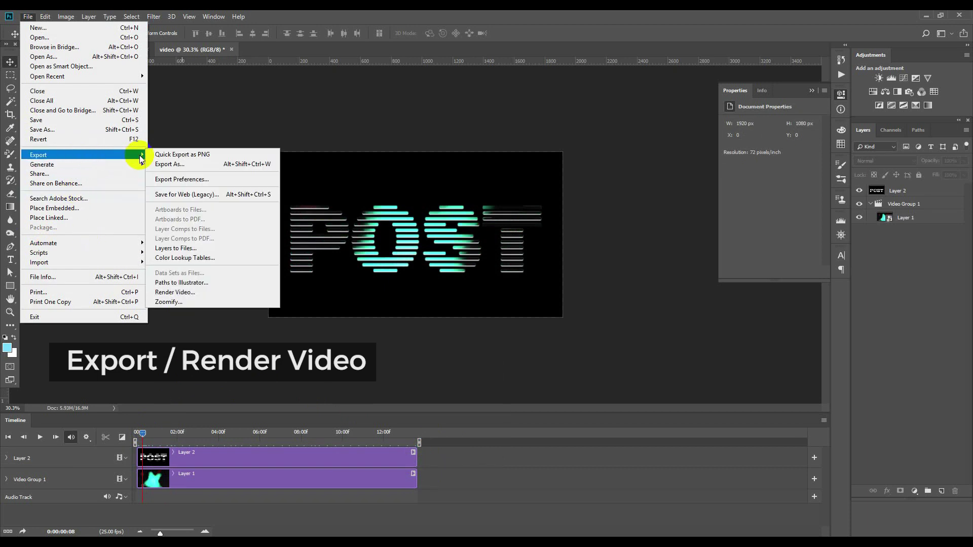
{"action": "left_click", "coordinate": [167, 293]}
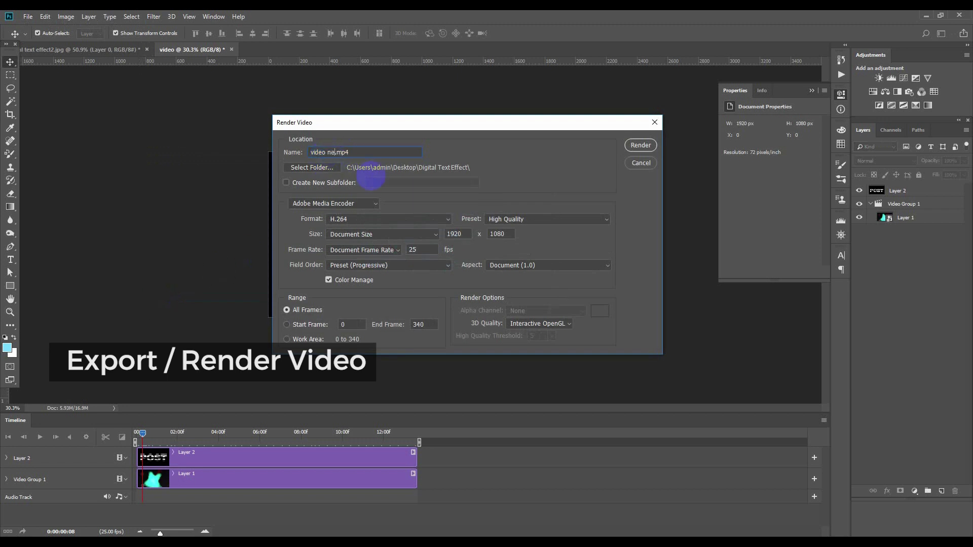
Step: Choose the thumbnail folder inside Digital Text Effect as the render destination and render the video
{"action": "left_click", "coordinate": [330, 170]}
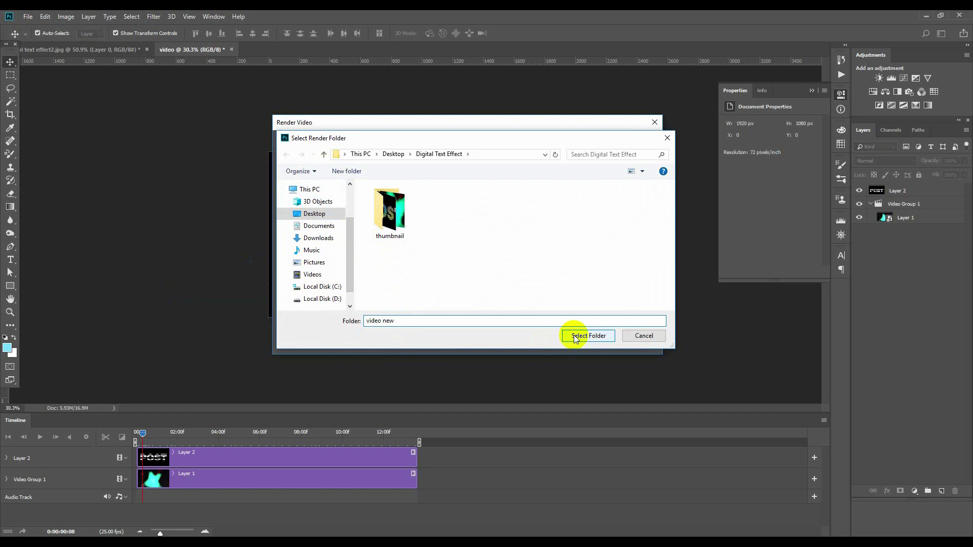
{"action": "left_click", "coordinate": [389, 226]}
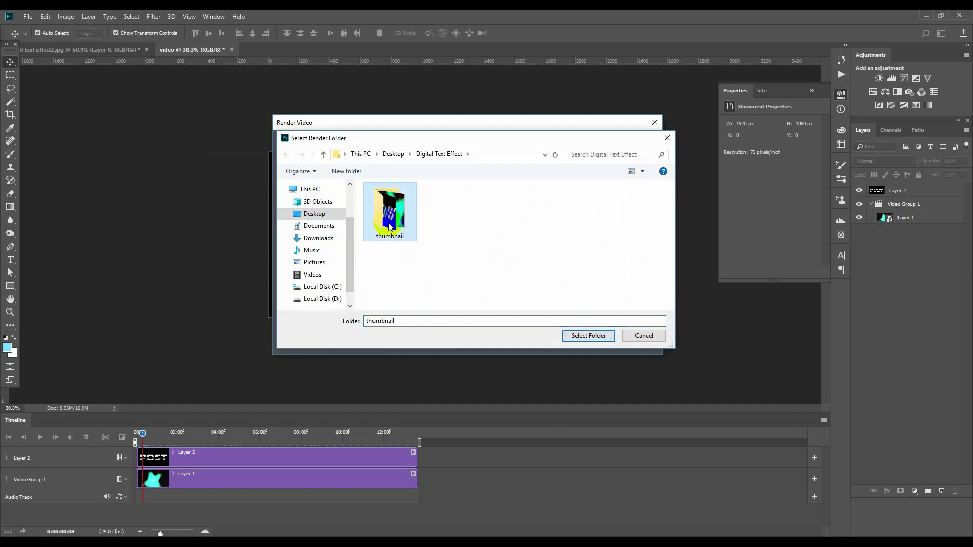
{"action": "left_click", "coordinate": [589, 335]}
{"action": "left_click", "coordinate": [633, 147]}
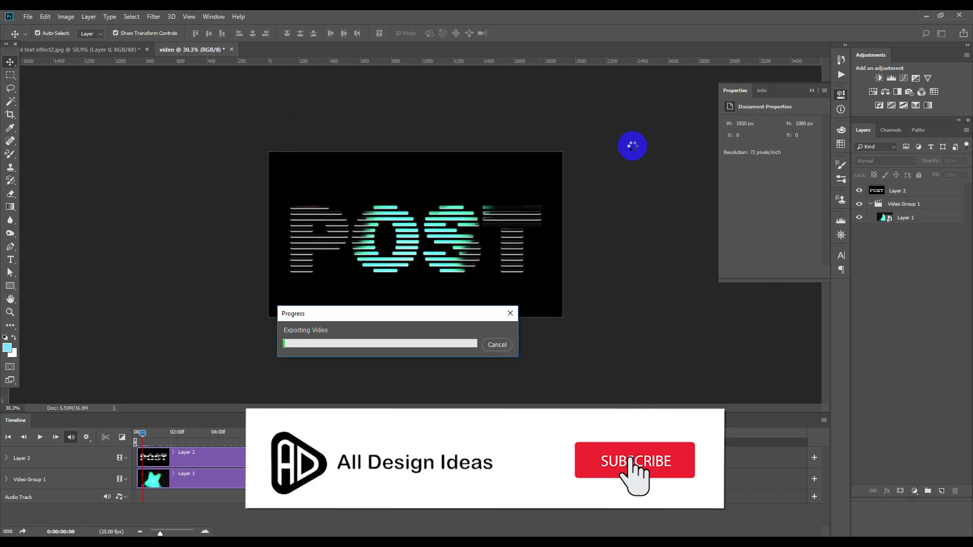
{"action": "left_click_drag", "start_coordinate": [422, 321], "coordinate": [435, 341]}
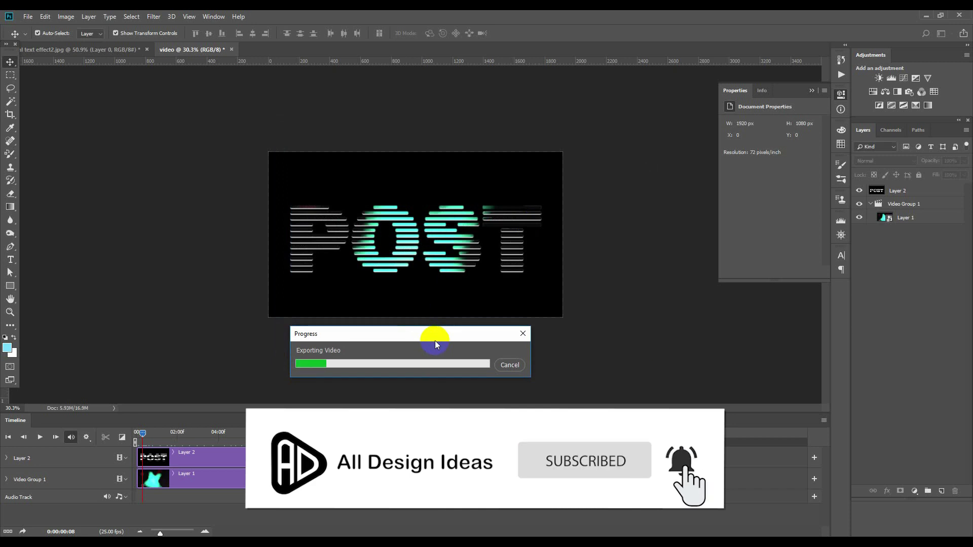